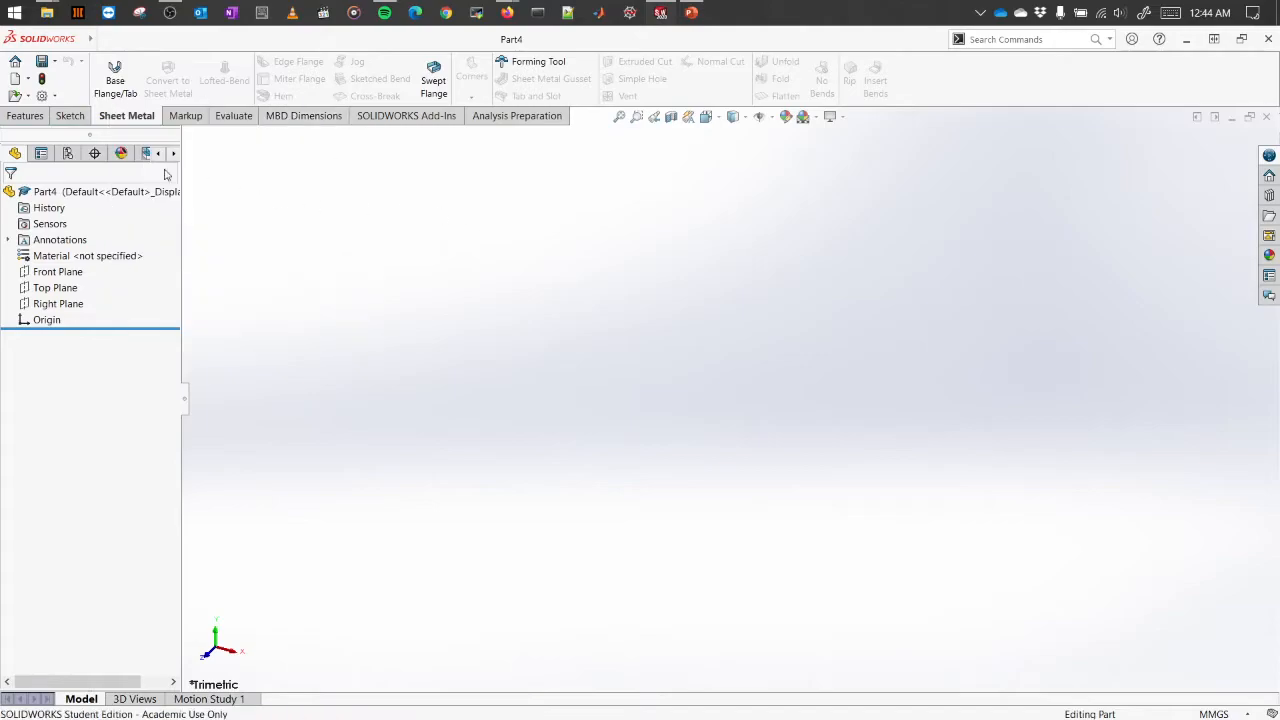
click(42, 120)
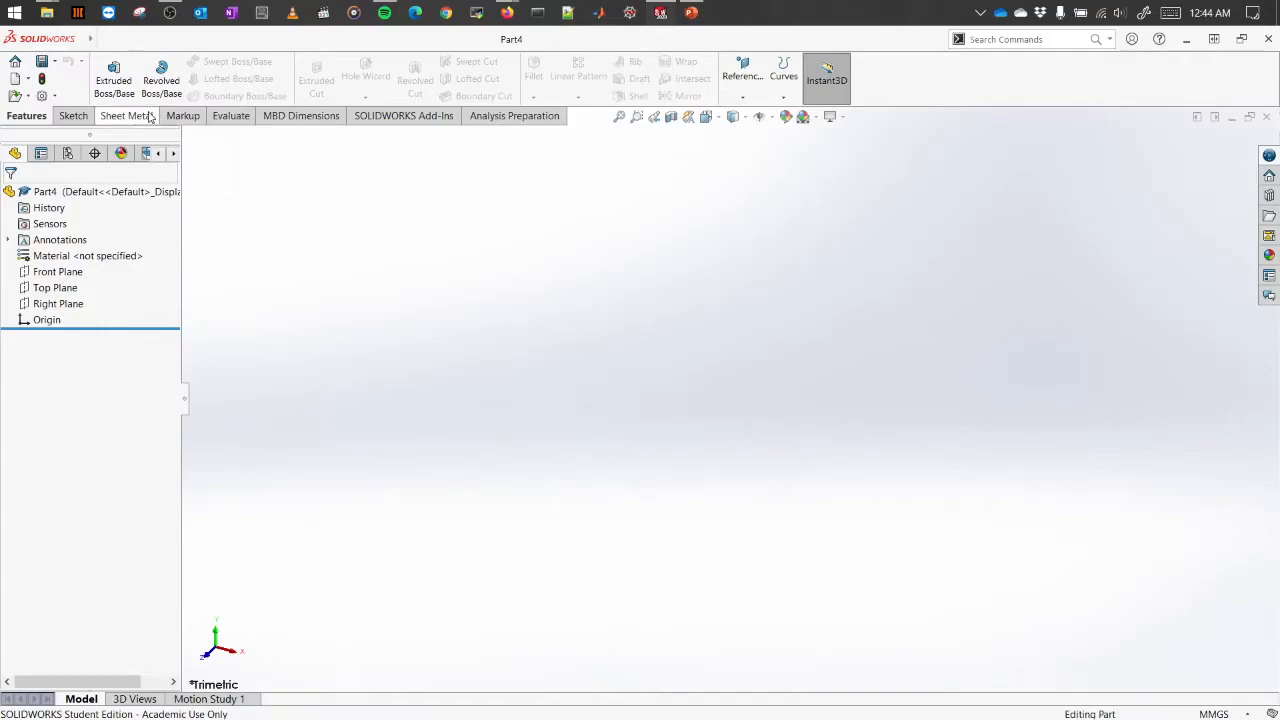
click(126, 116)
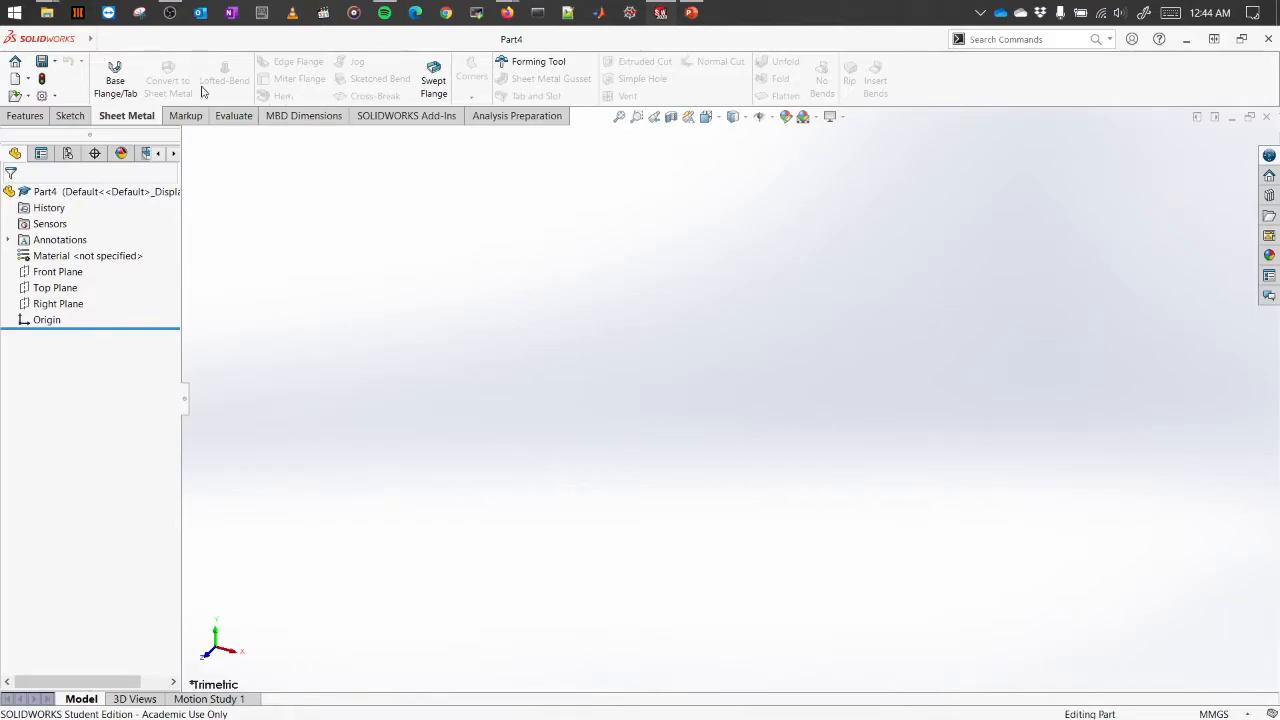
Step: Assign 1023 Carbon Steel Sheet (SS) from the SOLIDWORKS Steel library as the part's material
click(71, 261)
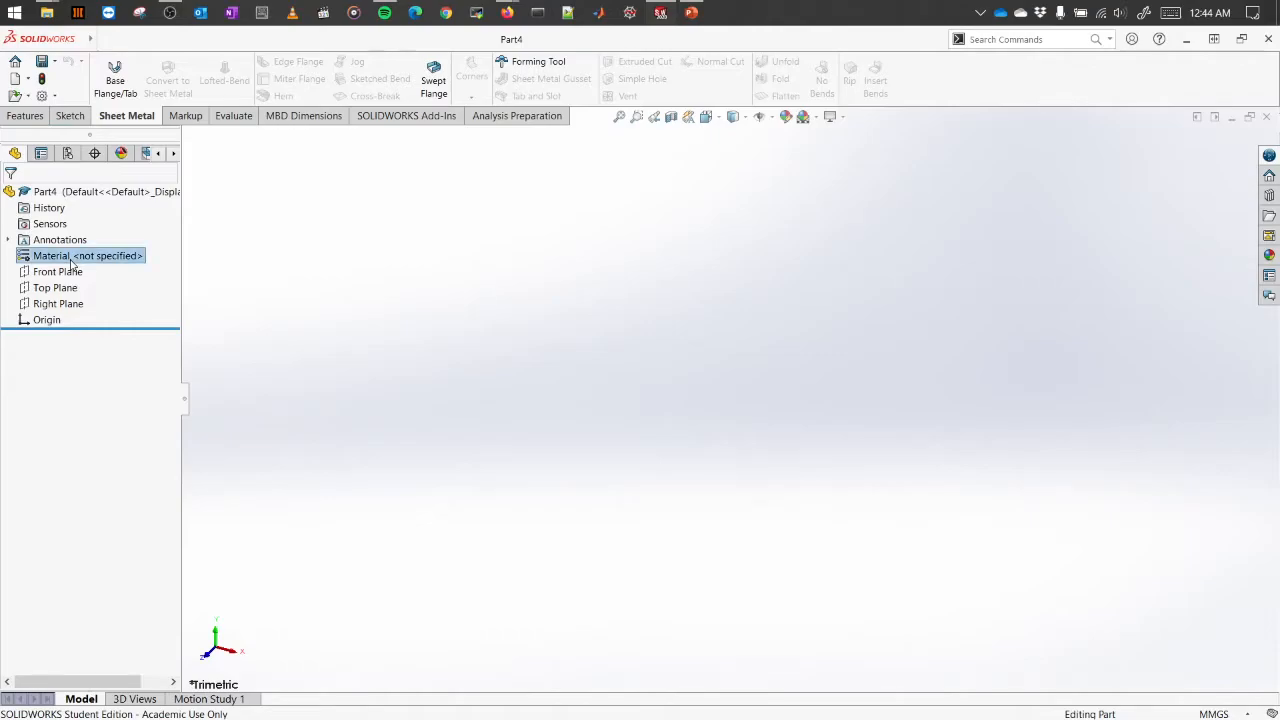
right_click(71, 263)
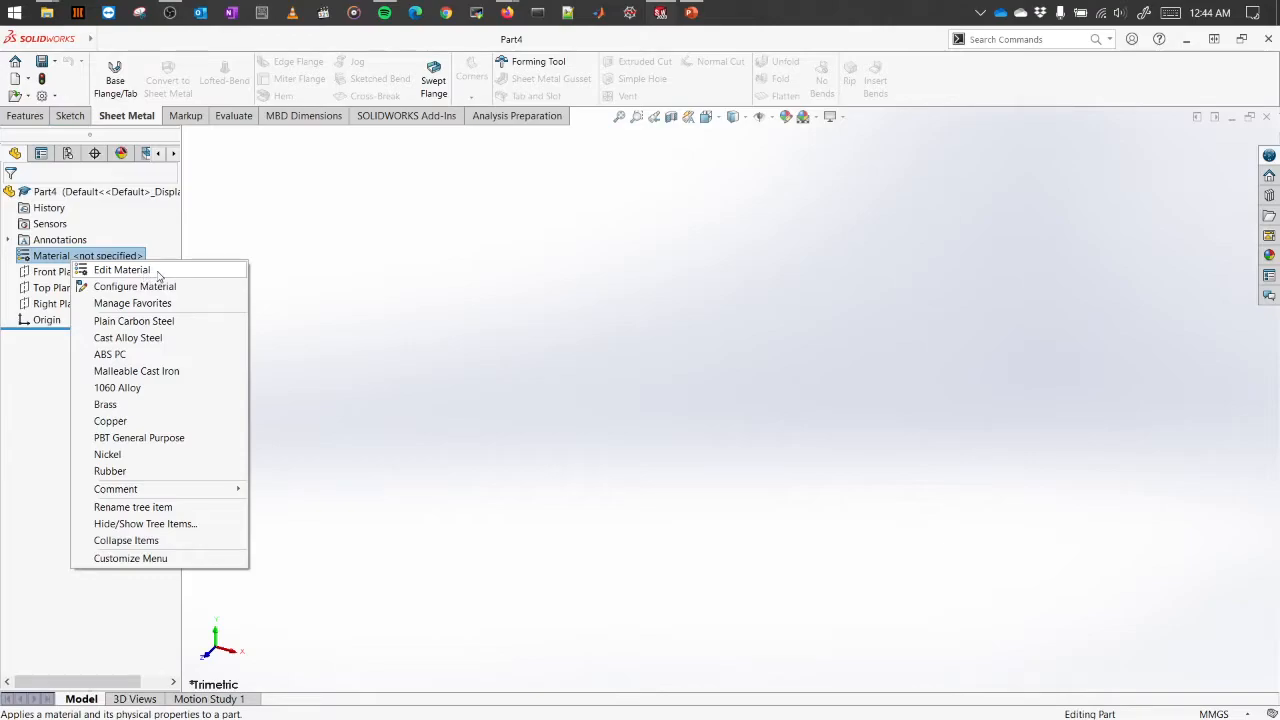
click(122, 270)
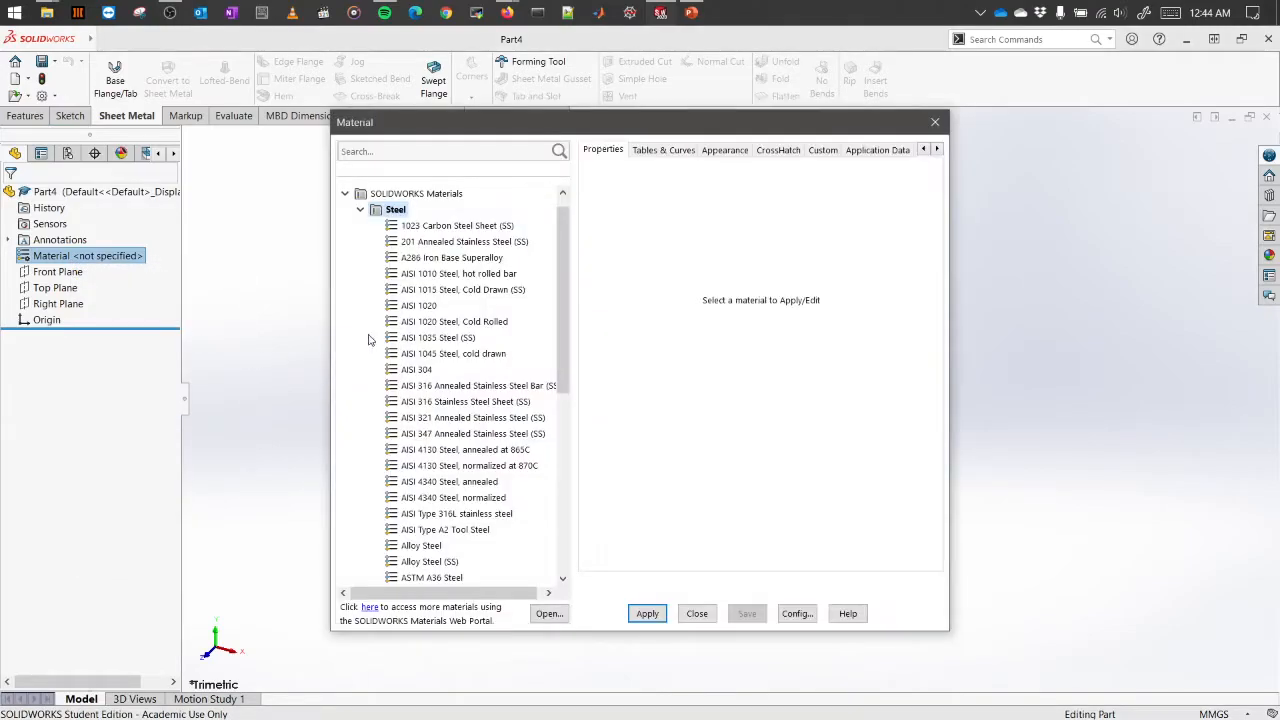
drag(569, 246, 585, 224)
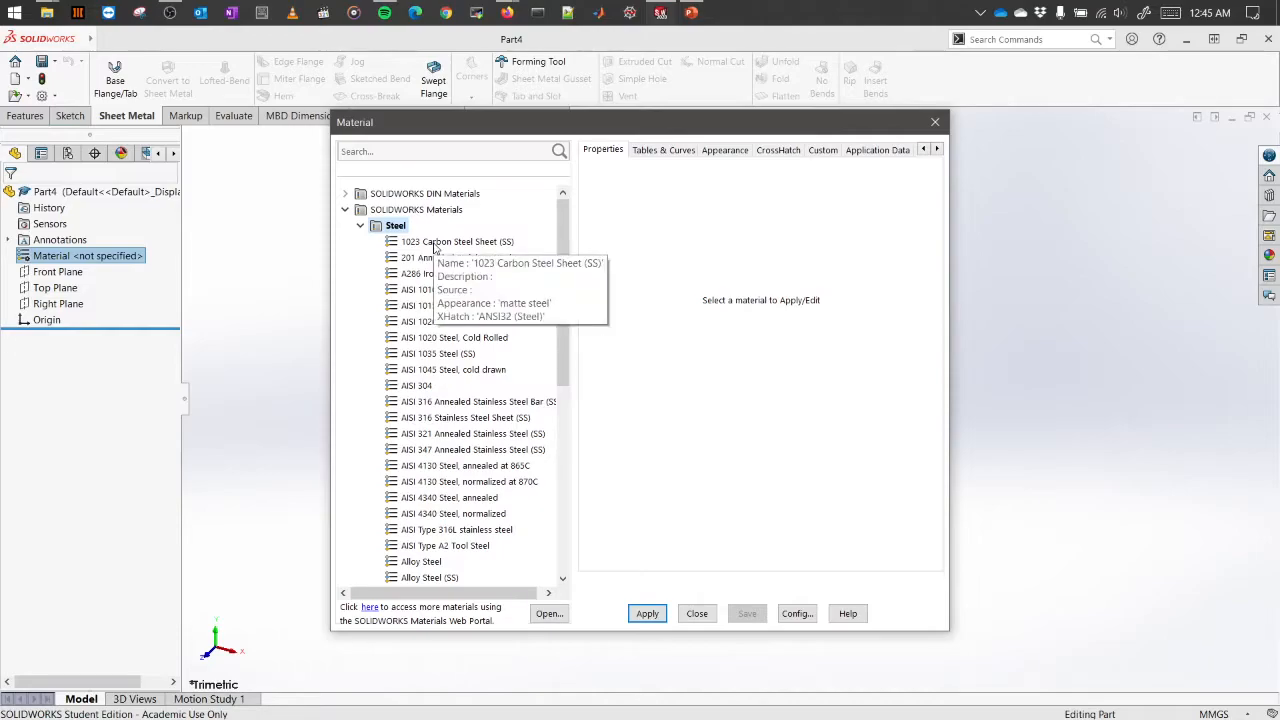
click(420, 246)
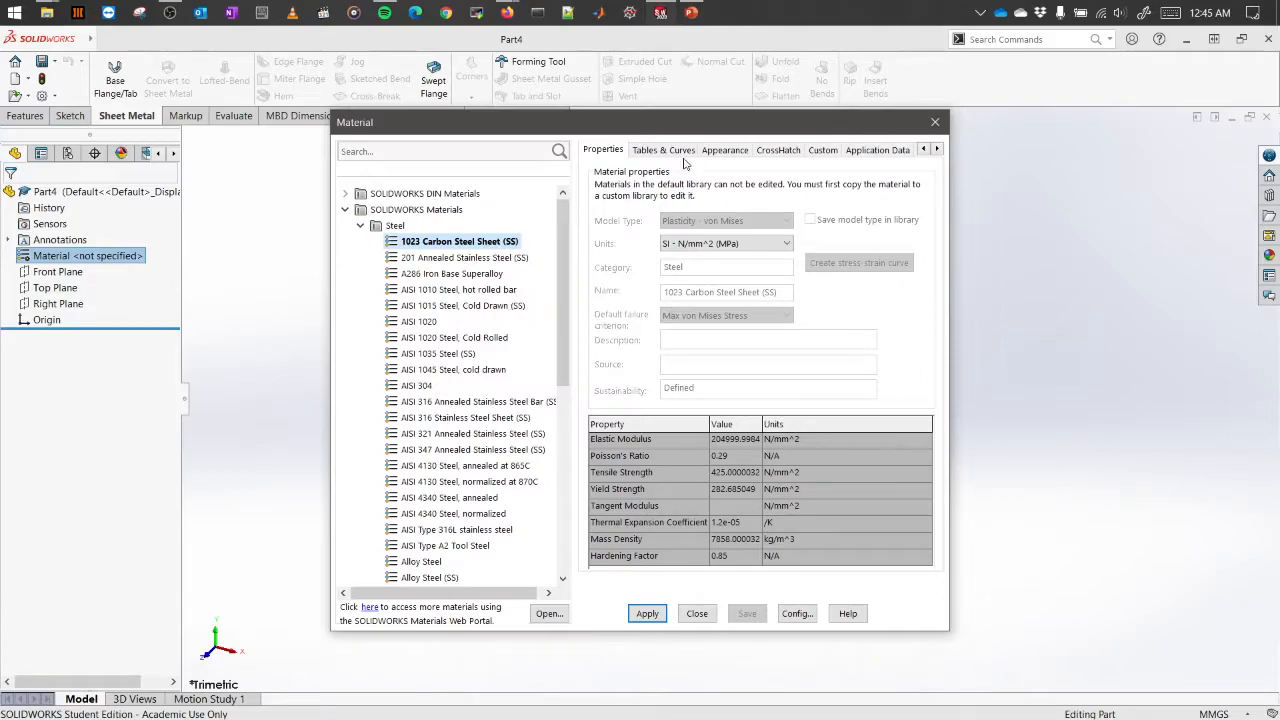
click(684, 152)
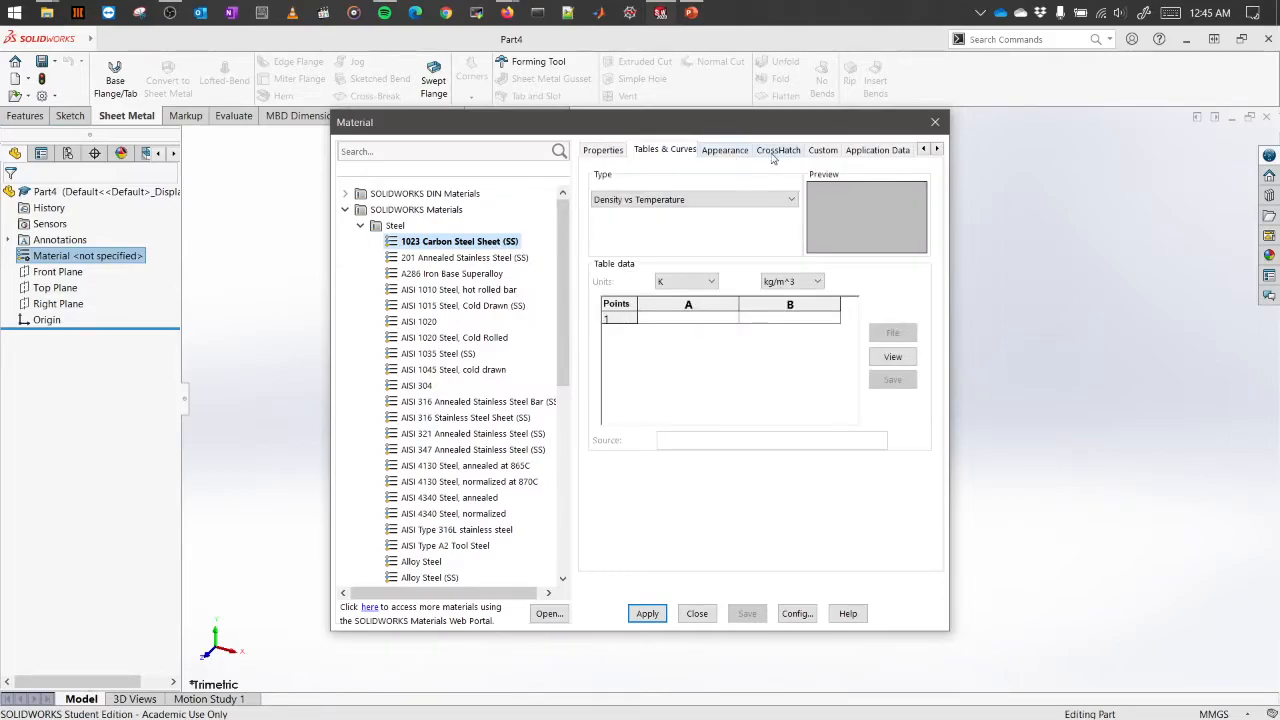
click(770, 156)
click(726, 155)
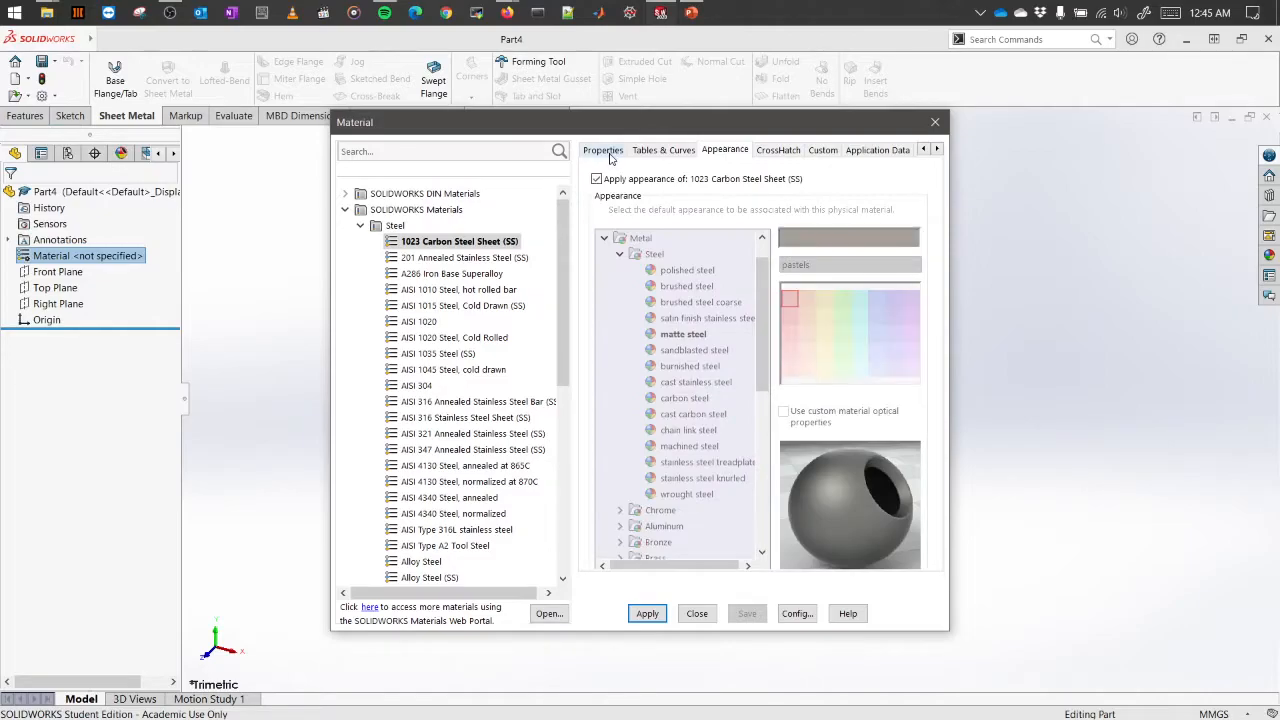
click(606, 152)
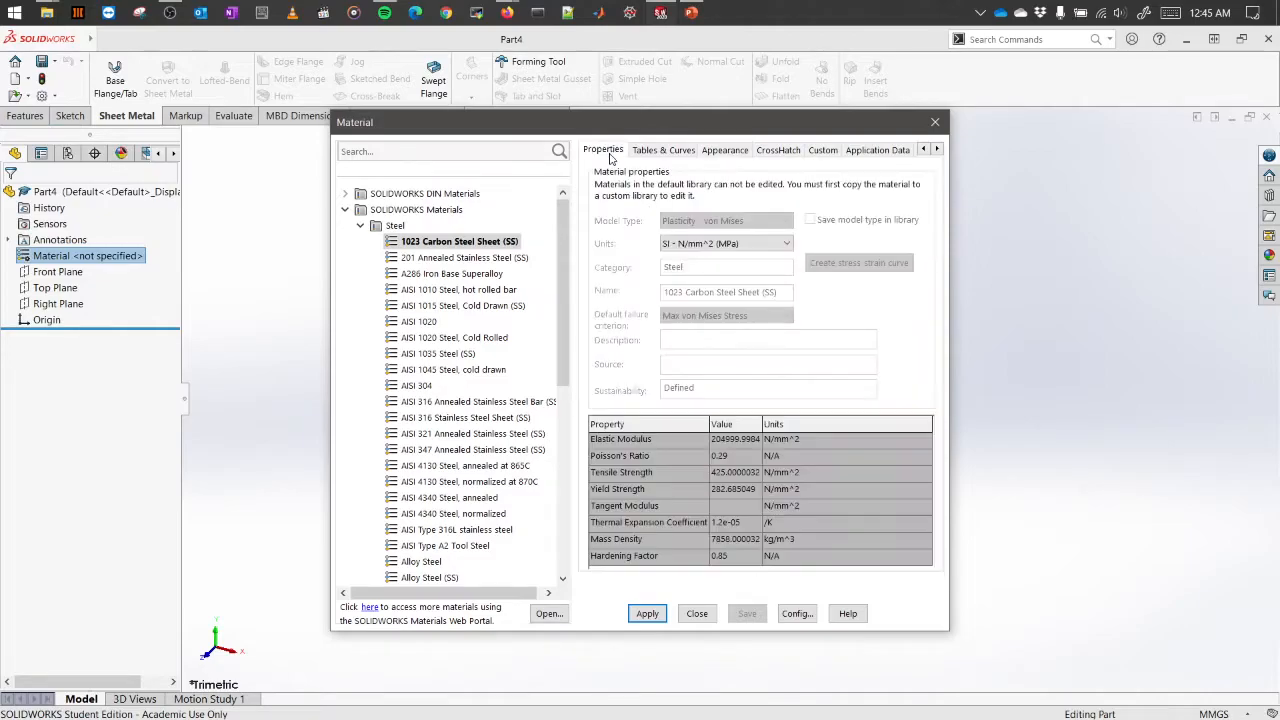
click(647, 614)
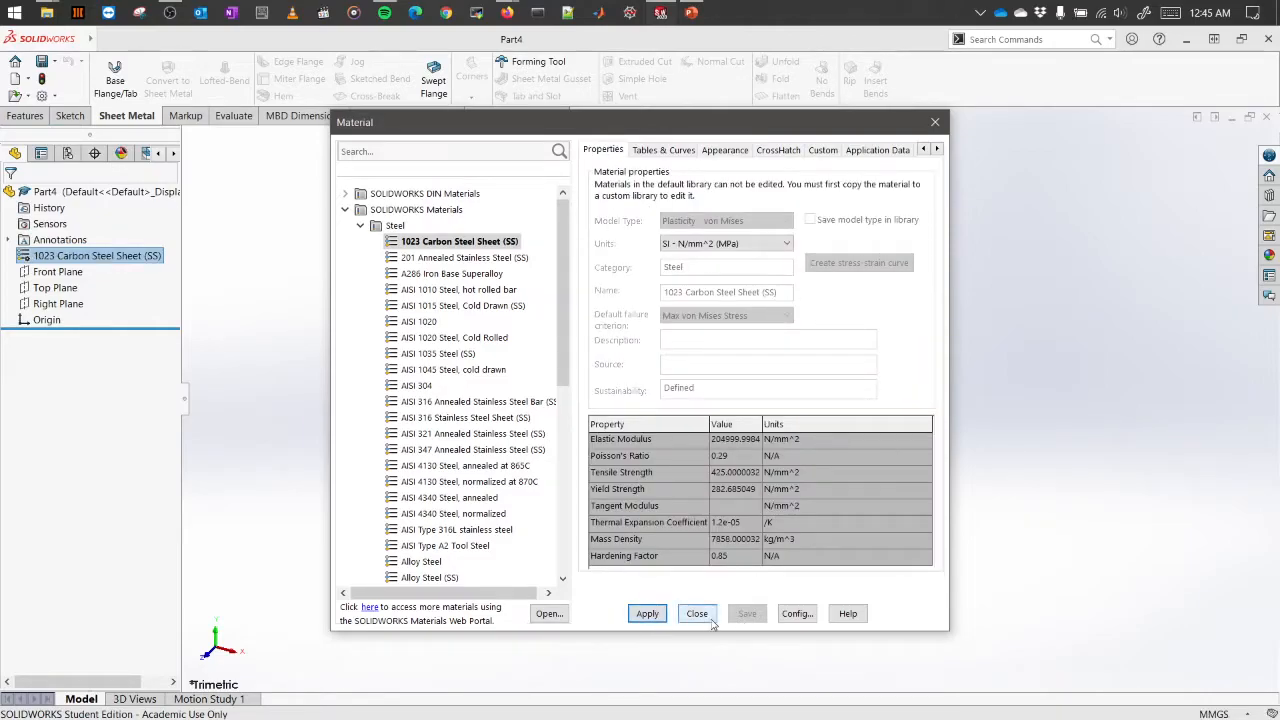
click(697, 613)
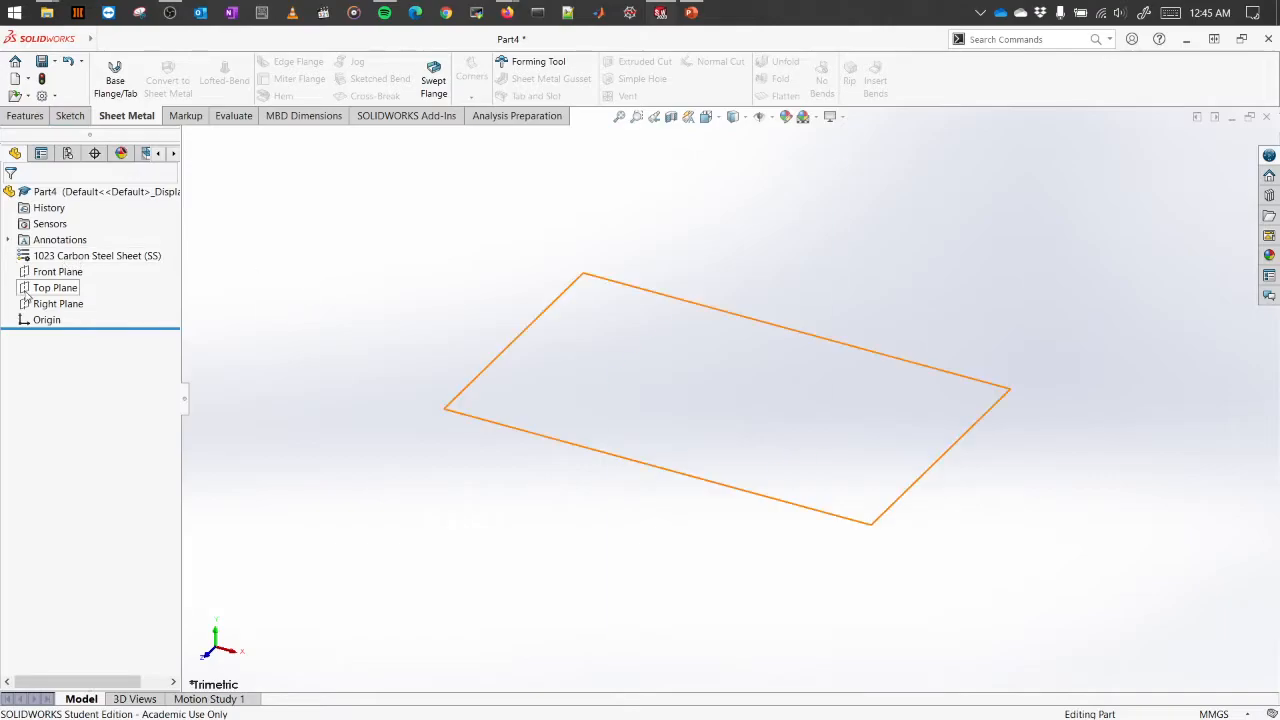
Step: Sketch an L-shaped profile on the Front Plane: a vertical line about 65 mm long down to the origin and a slightly longer horizontal line in +X
click(54, 274)
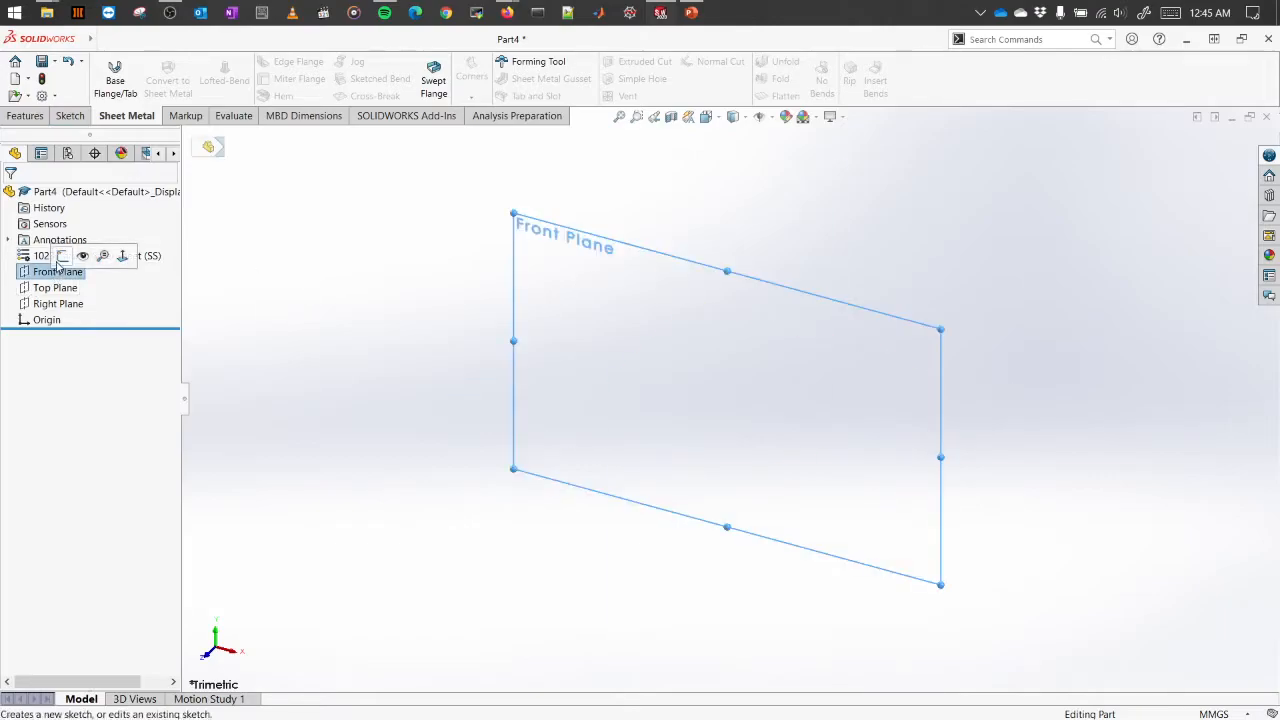
click(58, 256)
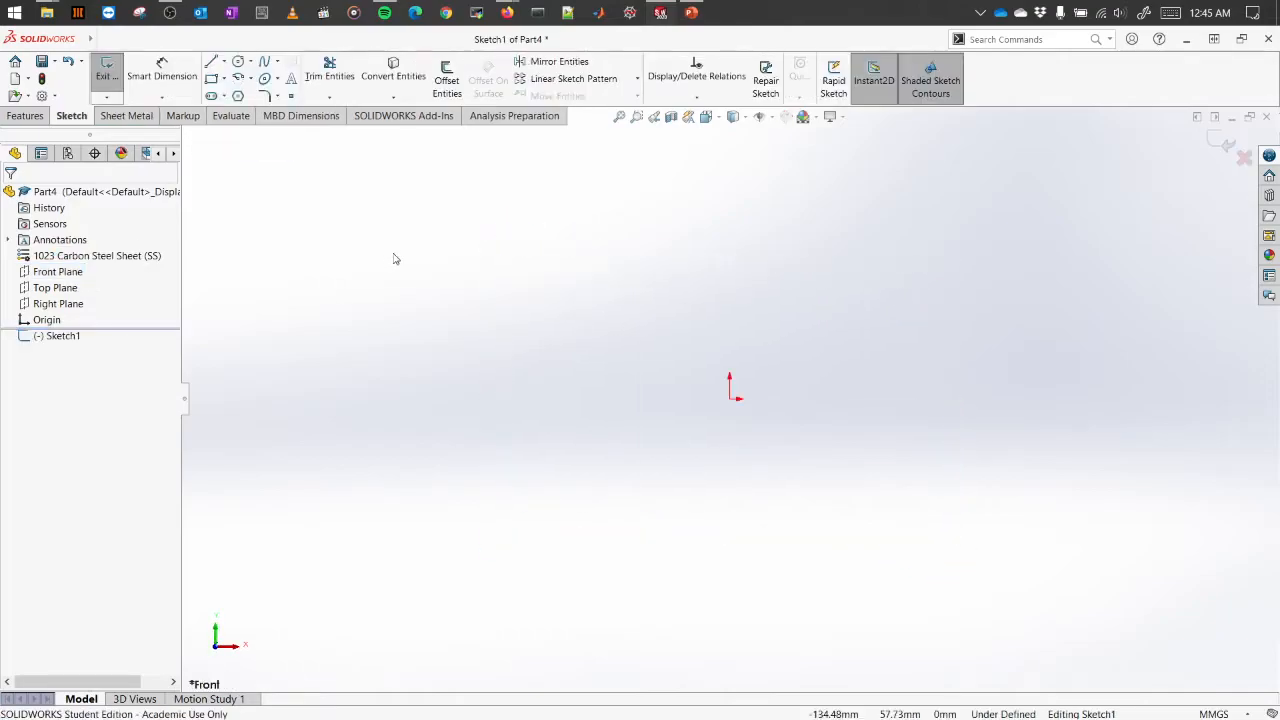
click(216, 62)
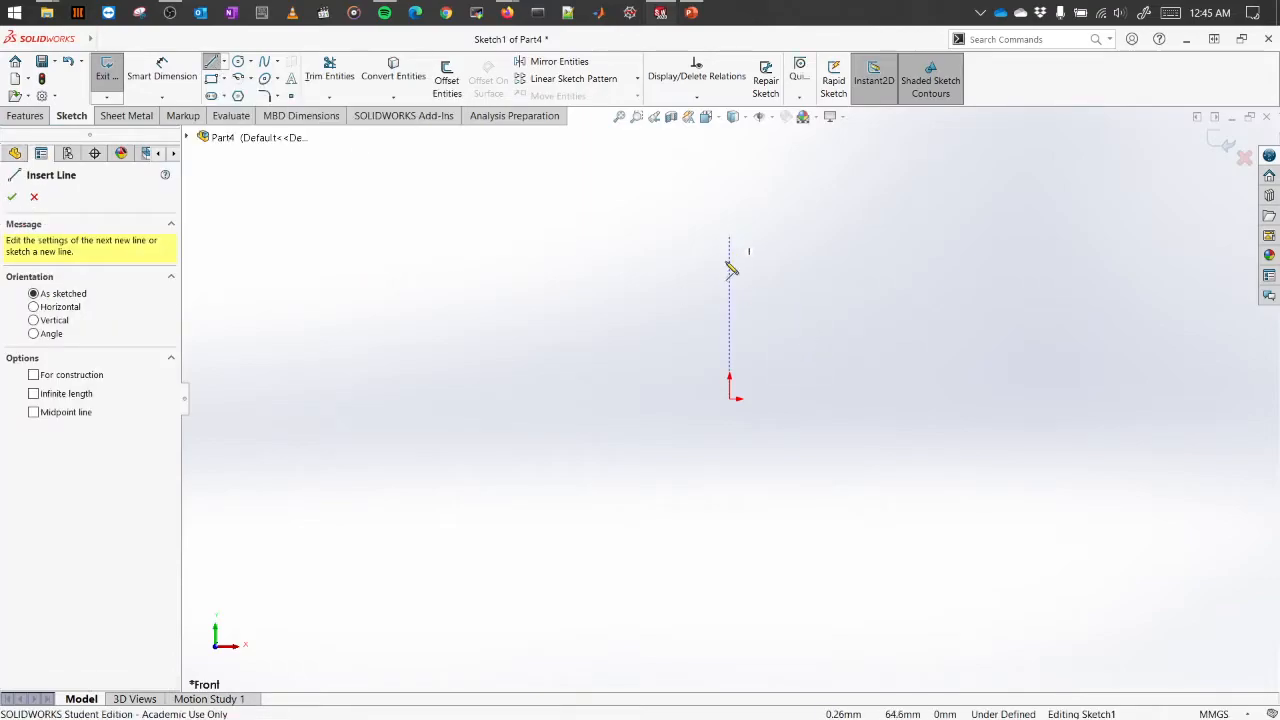
click(730, 238)
click(730, 399)
click(906, 399)
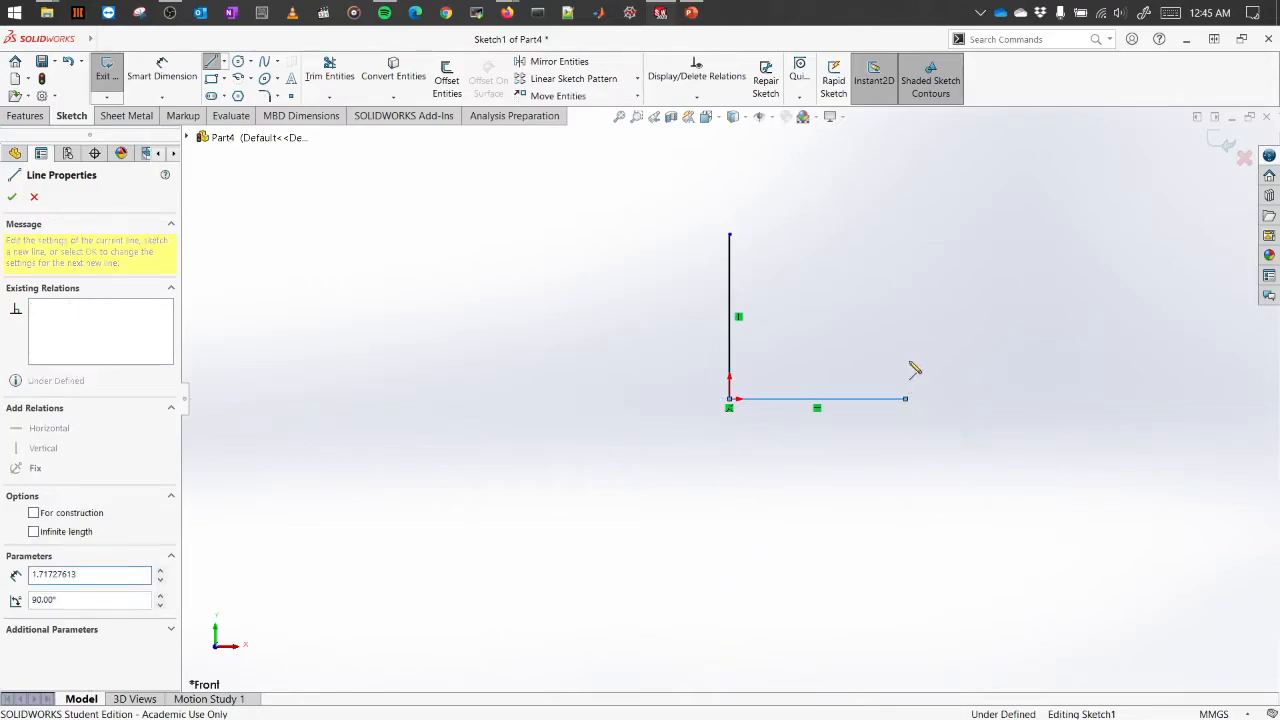
Step: Dimension the L profile's vertical line to 50 mm
right_click(273, 172)
click(275, 174)
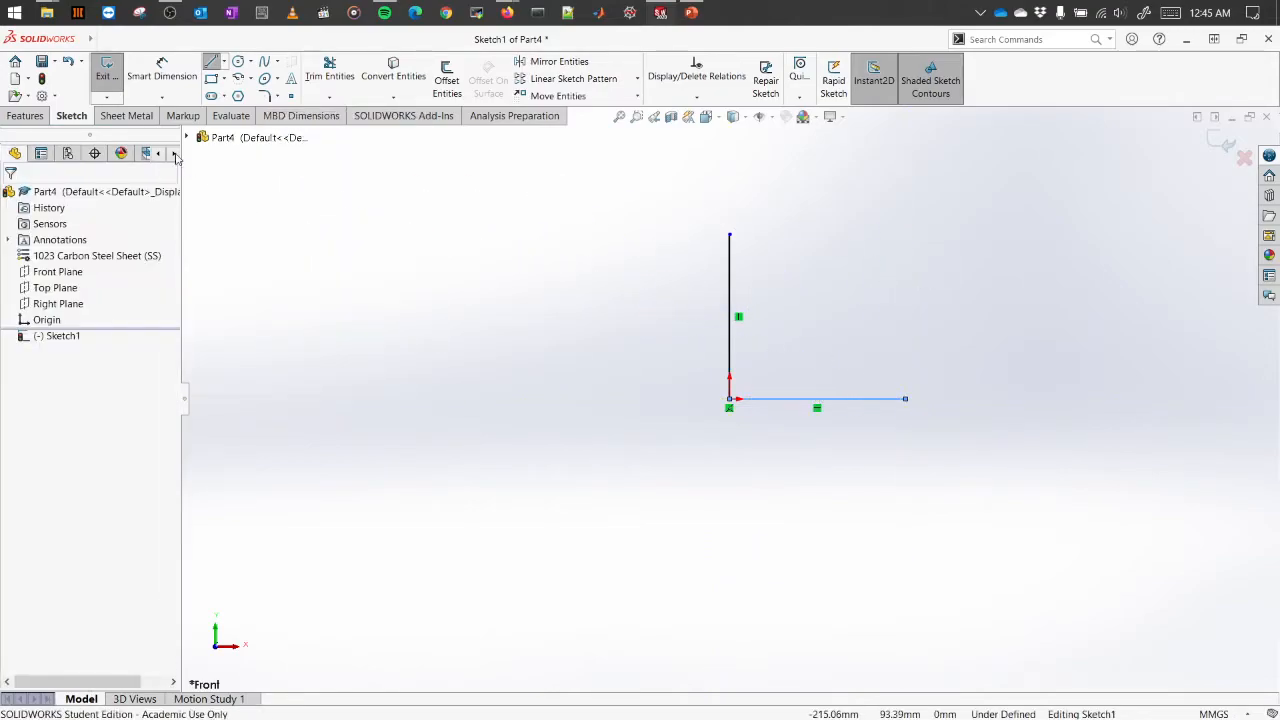
click(731, 334)
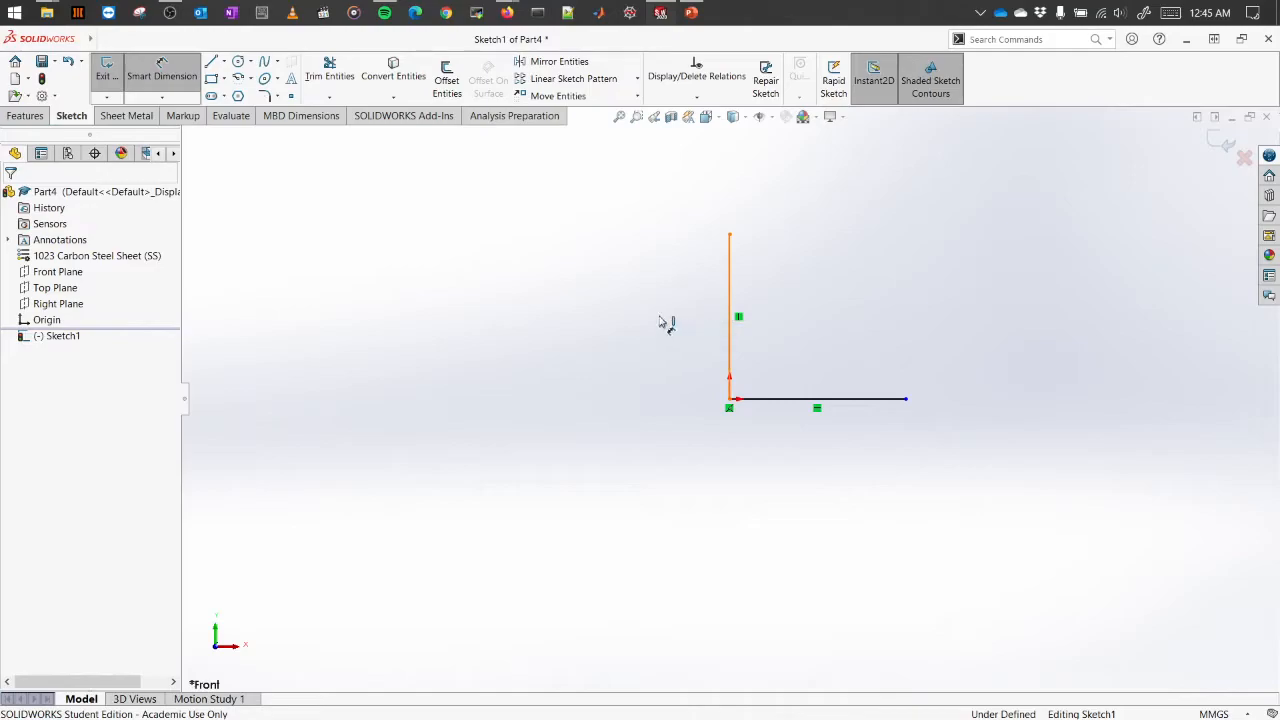
click(673, 331)
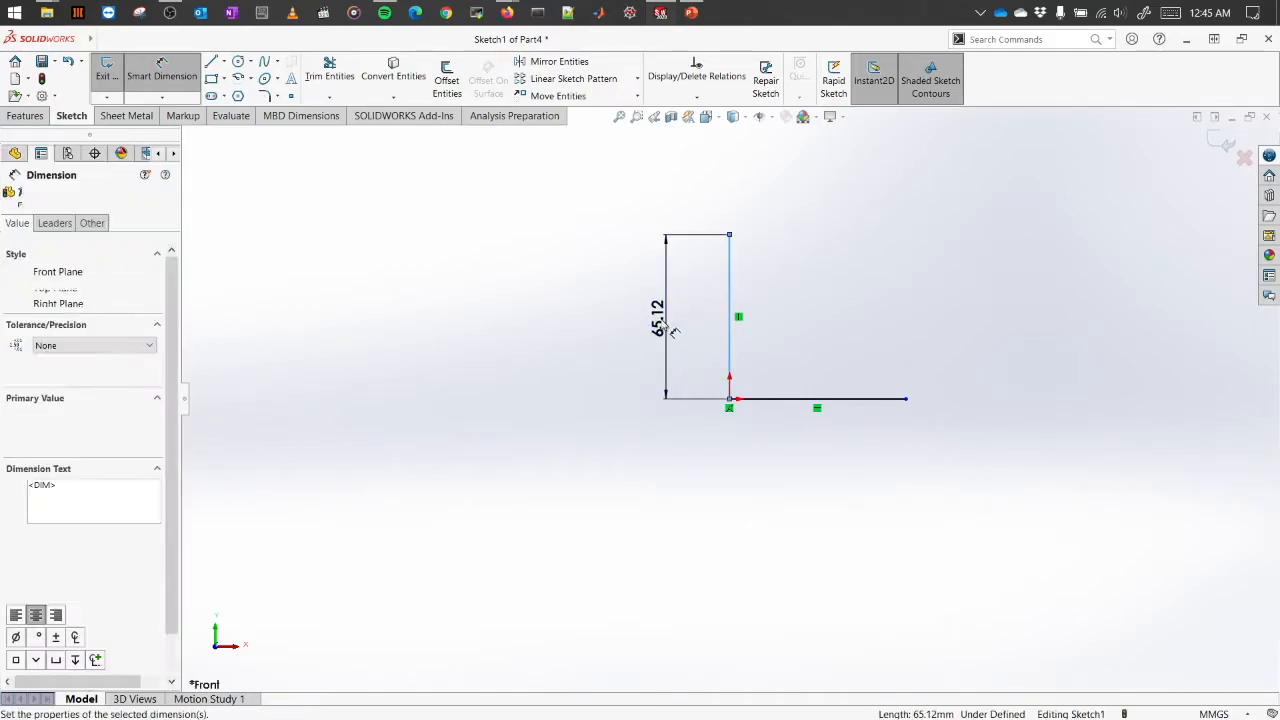
text(50)
key(Return)
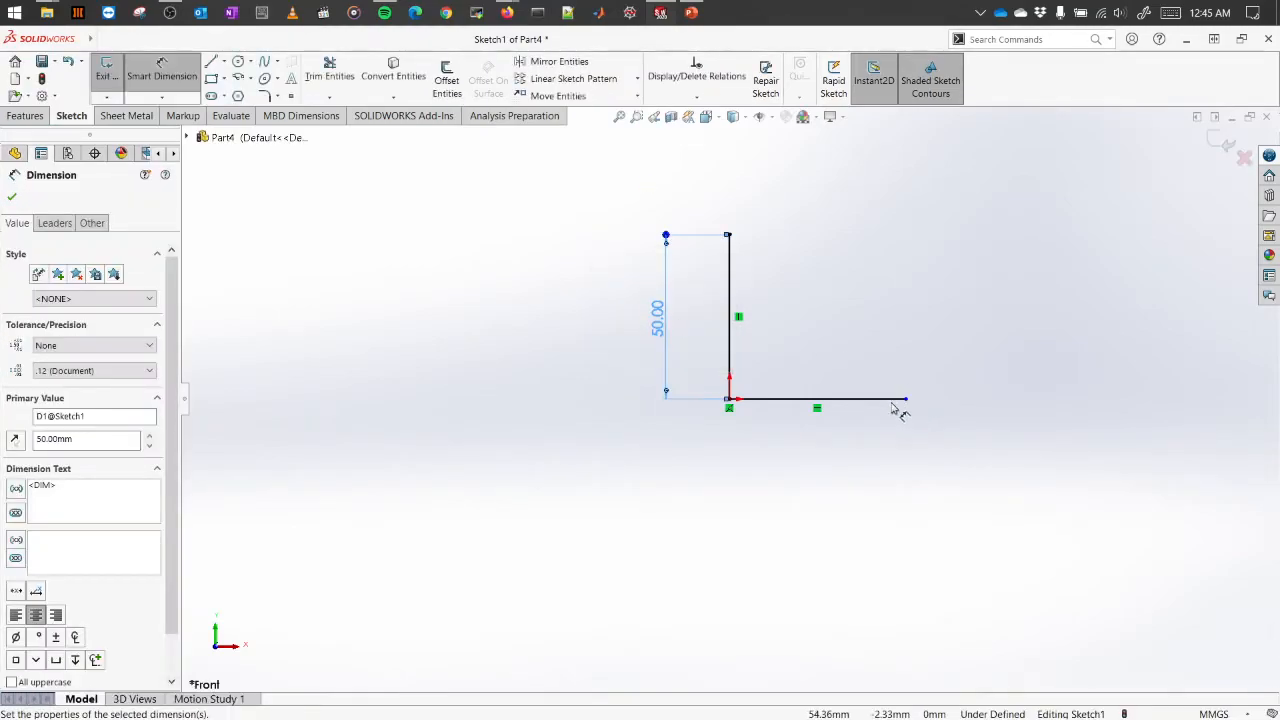
Step: Dimension the L profile's horizontal line to 60 mm and exit the sketch
click(880, 400)
click(826, 470)
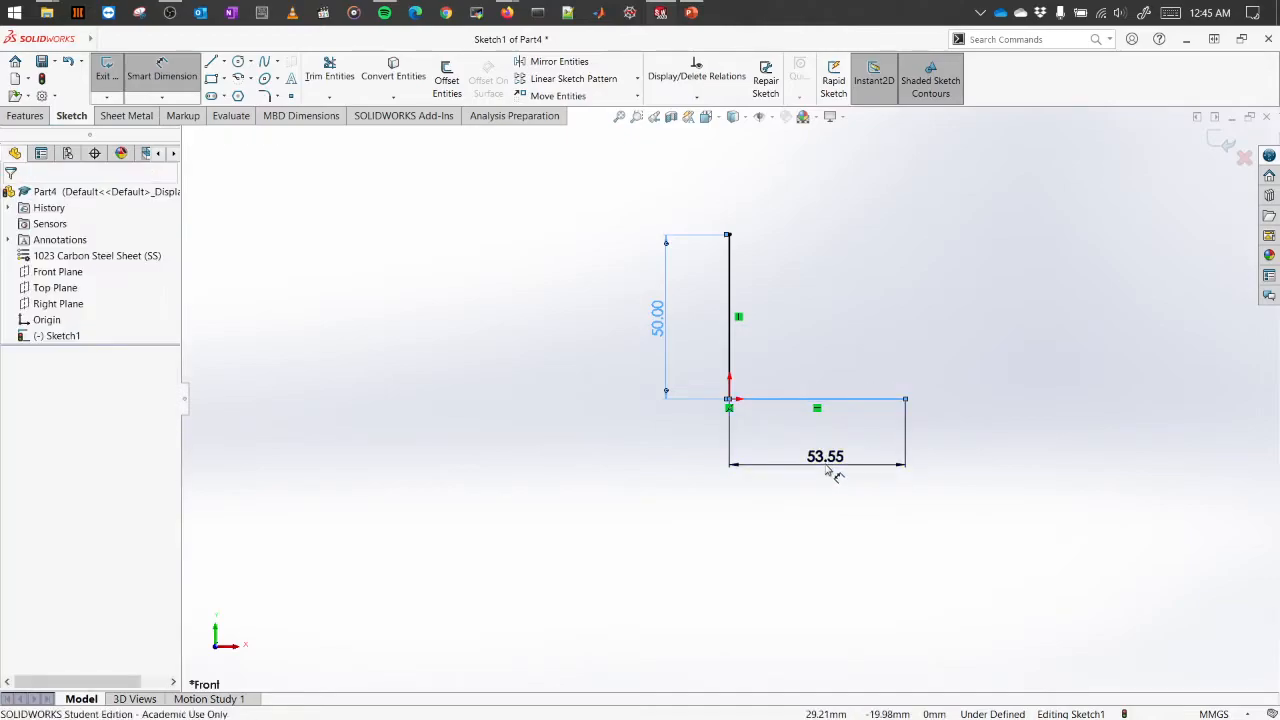
text(60)
key(Return)
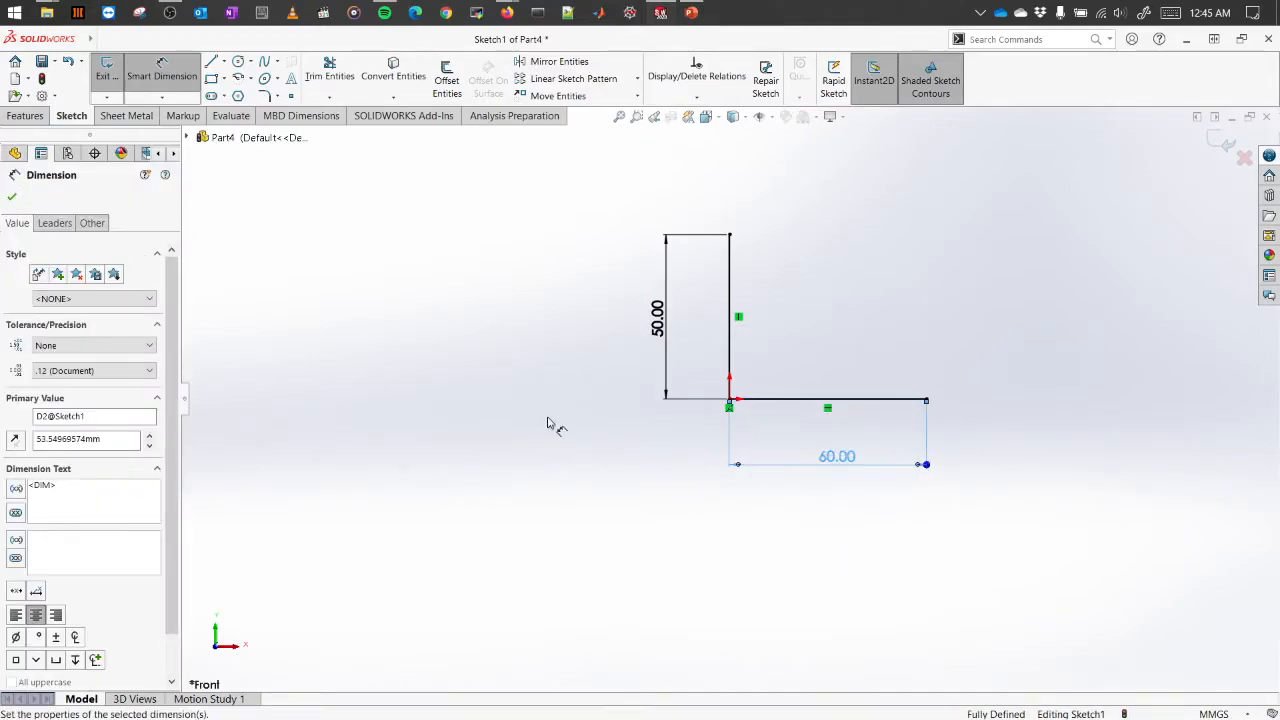
key(Escape)
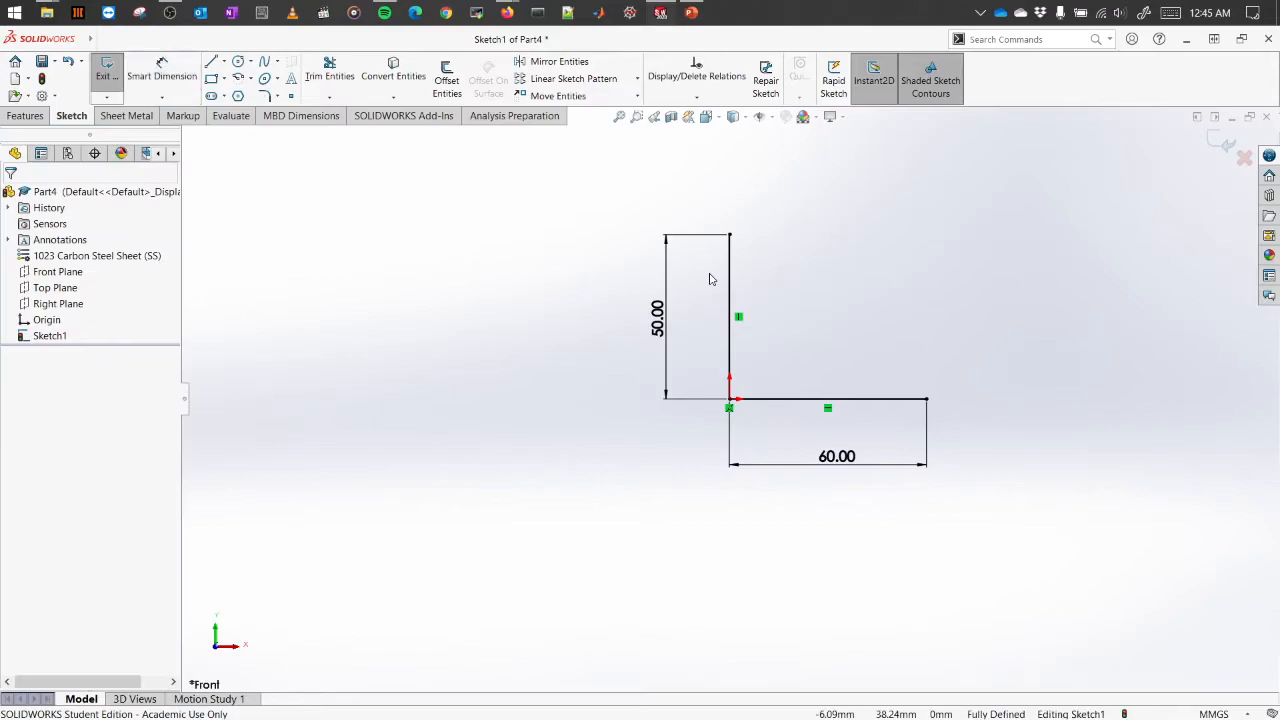
click(1222, 141)
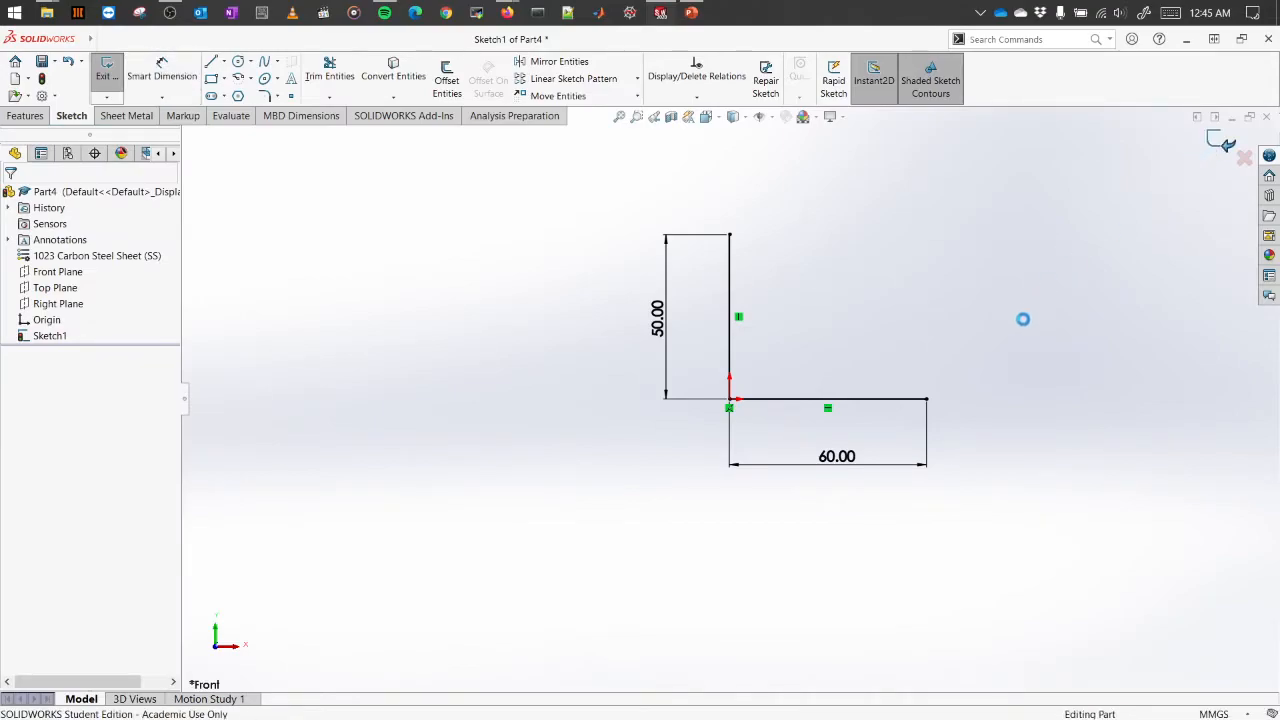
Step: Create a sheet metal base flange from the L-shaped sketch, with the bend allowance K-factor set to 0.4
click(1010, 354)
mouse_move(1010, 354)
middle_down()
mouse_move(1017, 369)
mouse_move(923, 400)
mouse_move(970, 438)
middle_up()
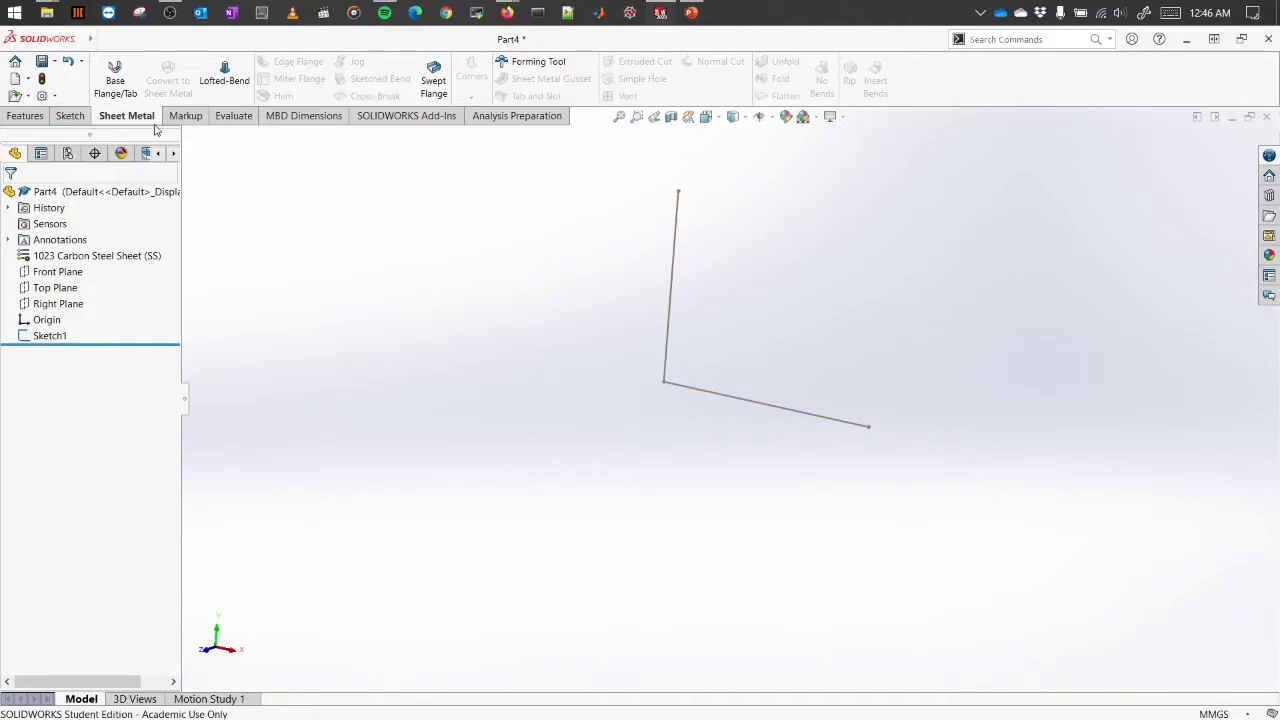
click(116, 75)
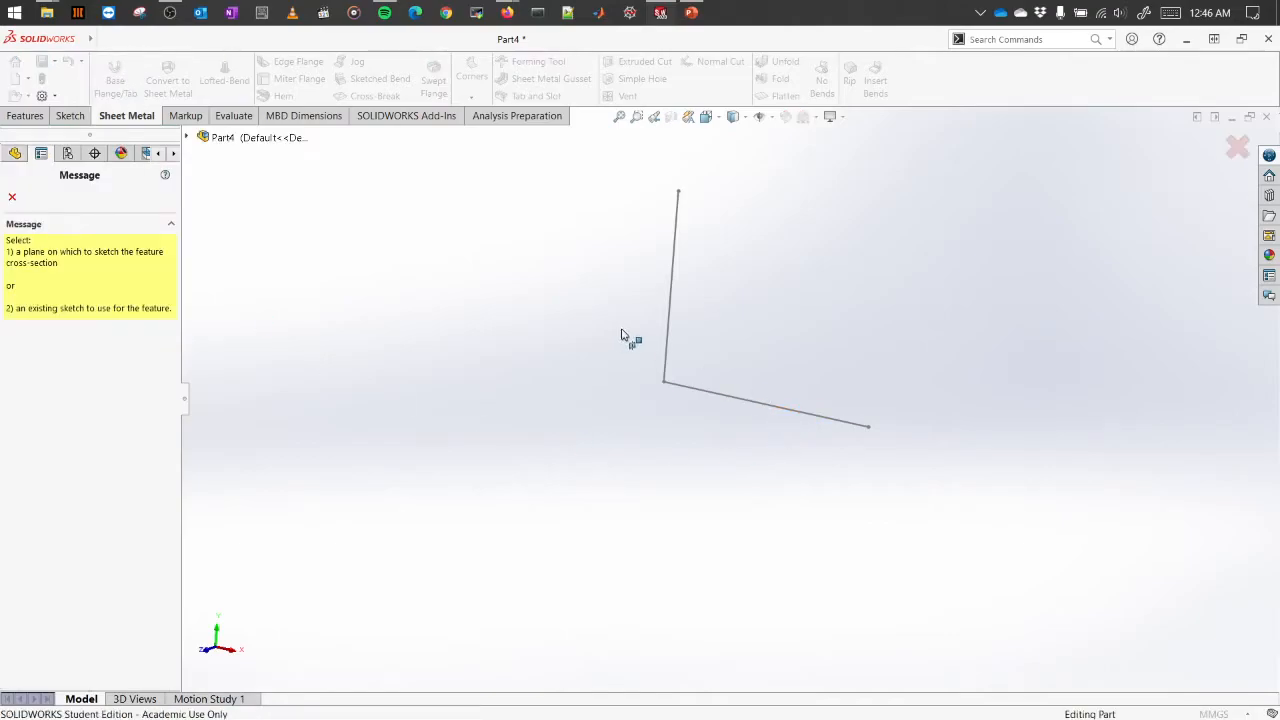
click(673, 333)
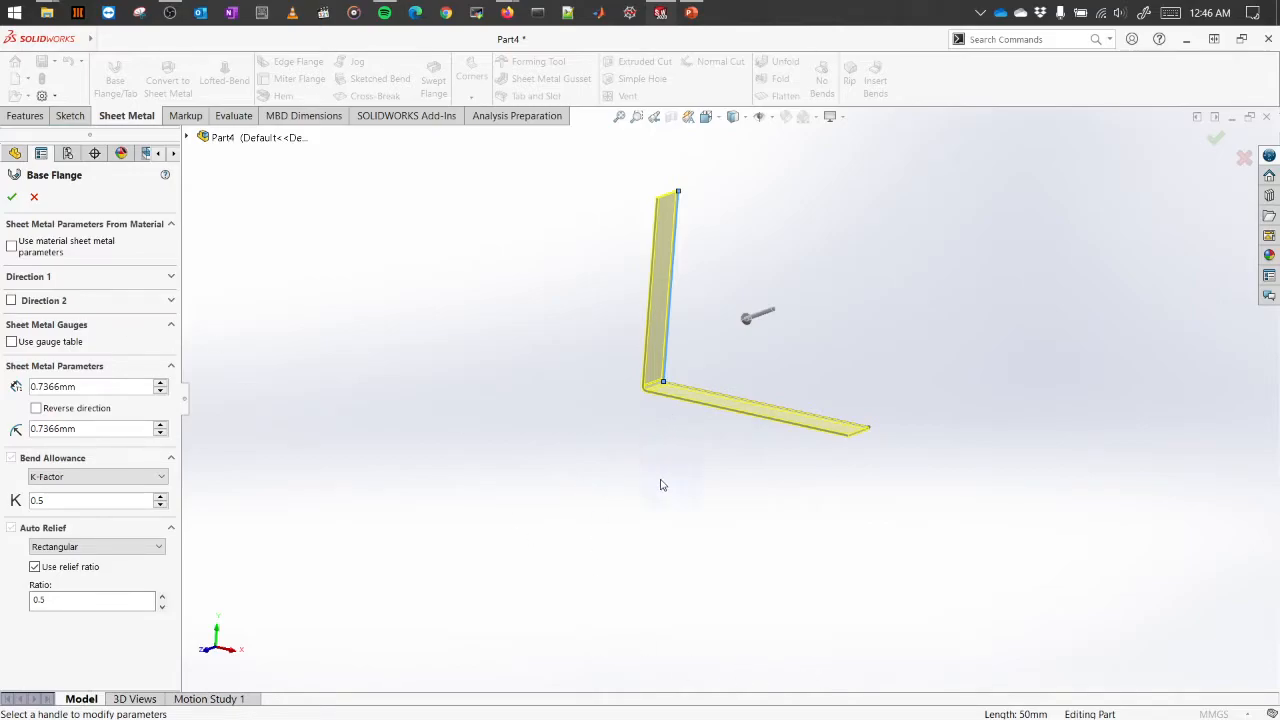
scroll(648, 432, down, 2)
scroll(613, 562, down, 3)
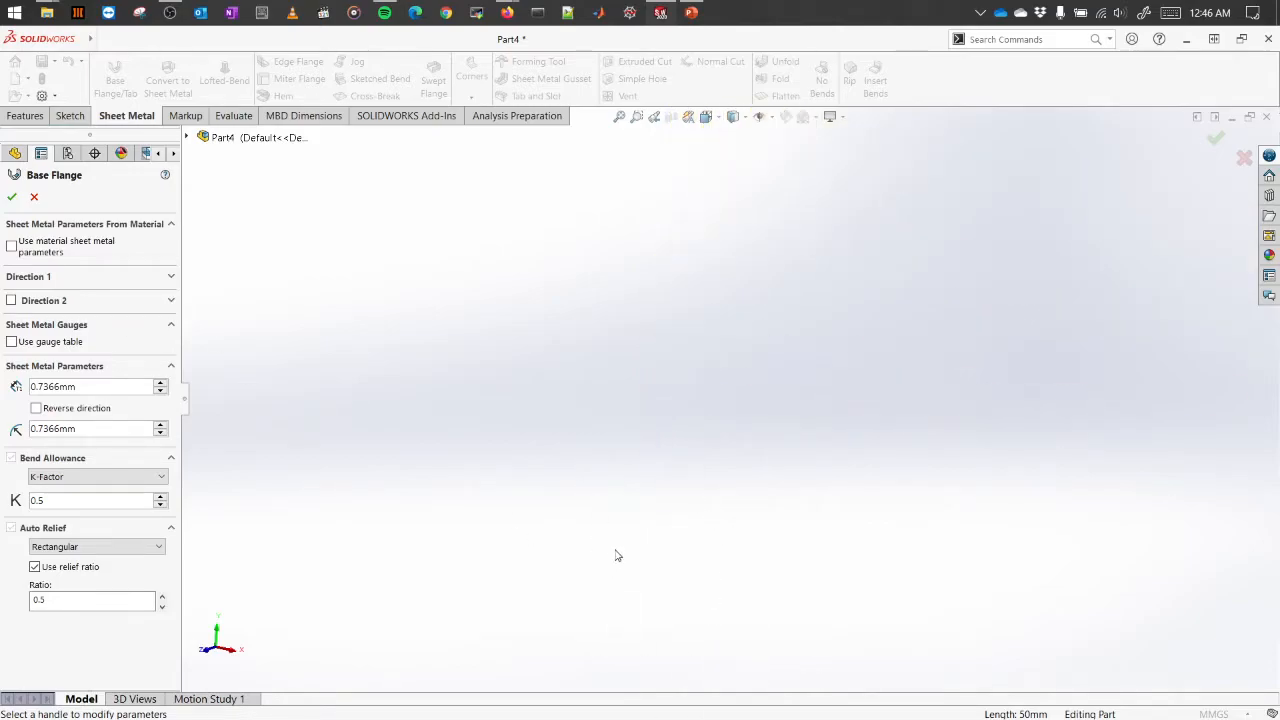
scroll(992, 177, up, 4)
scroll(805, 243, down, 3)
scroll(724, 303, down, 4)
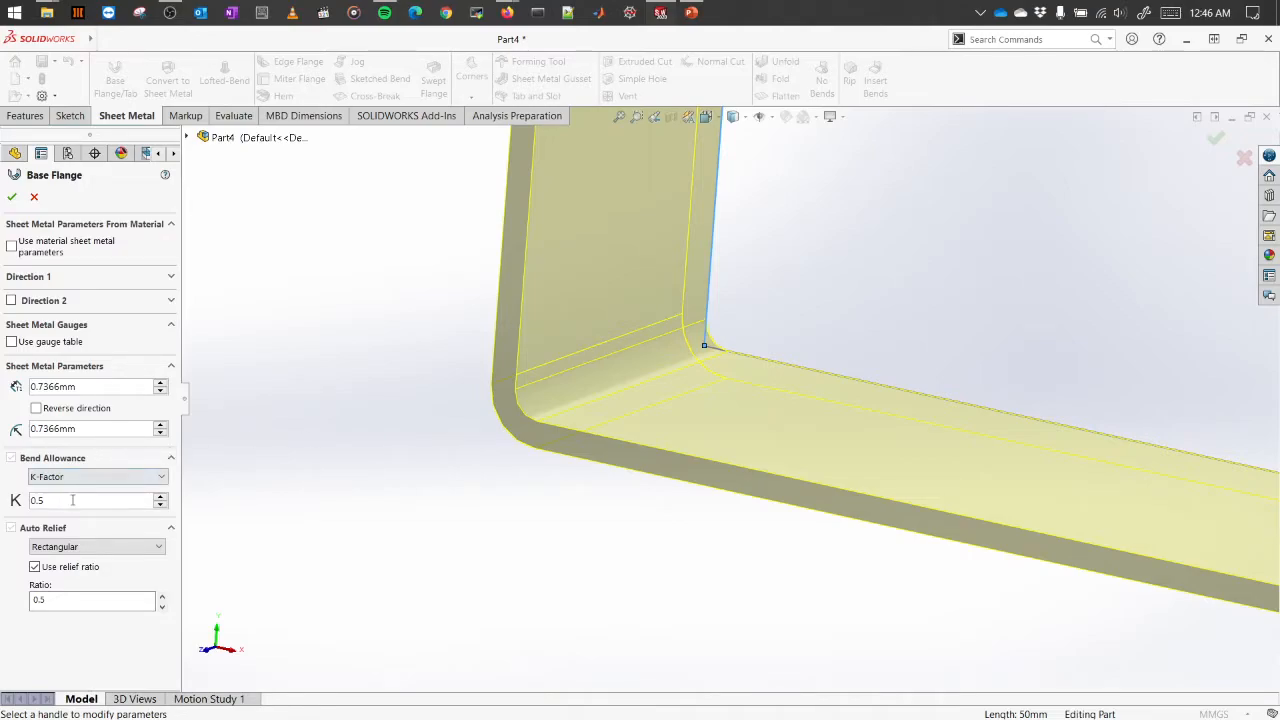
drag(54, 502, 3, 500)
text(0)
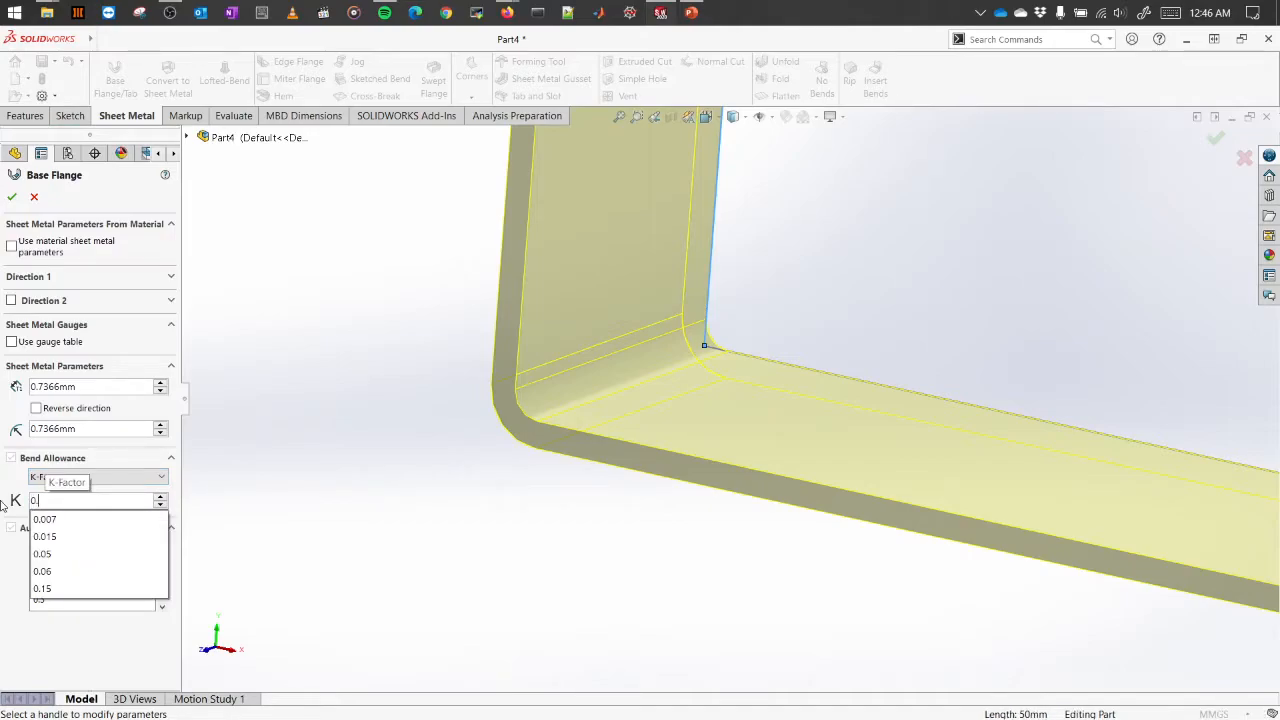
text(.4)
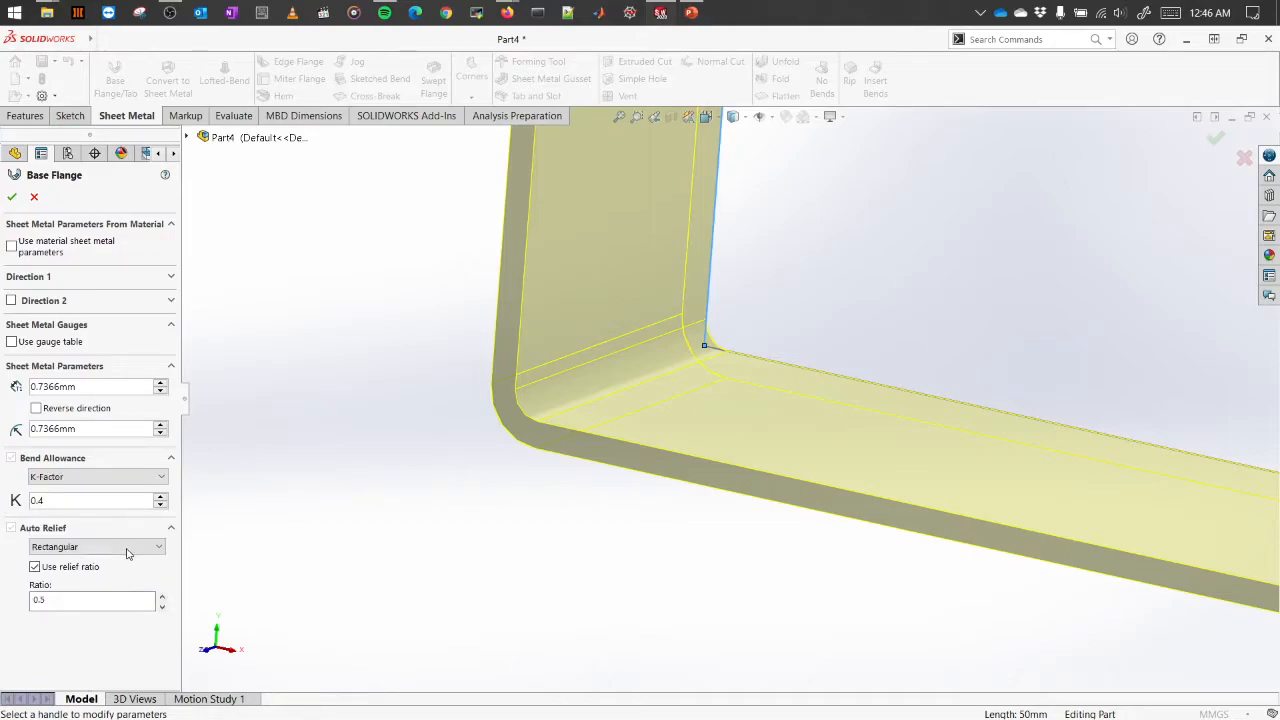
middle_drag(487, 391, 817, 380)
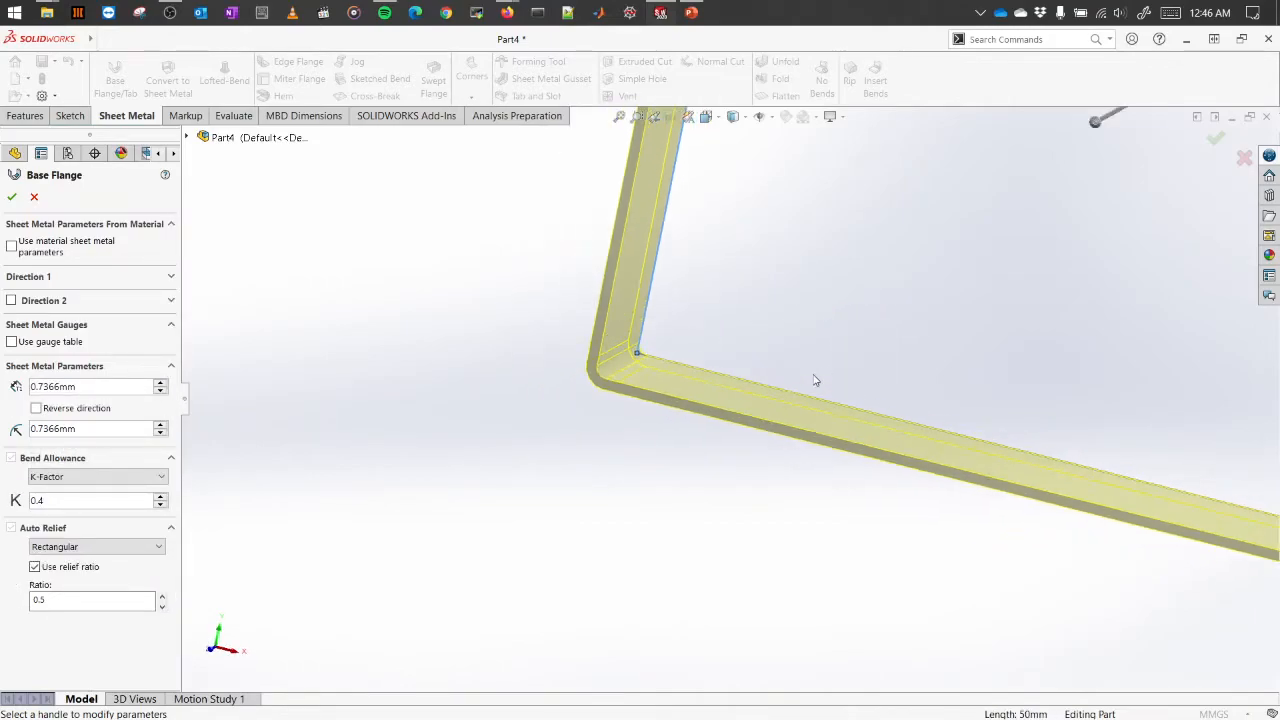
click(12, 196)
Step: Flatten the bent sheet metal part to show its flat pattern
scroll(628, 523, down, 5)
middle_drag(631, 523, 729, 340)
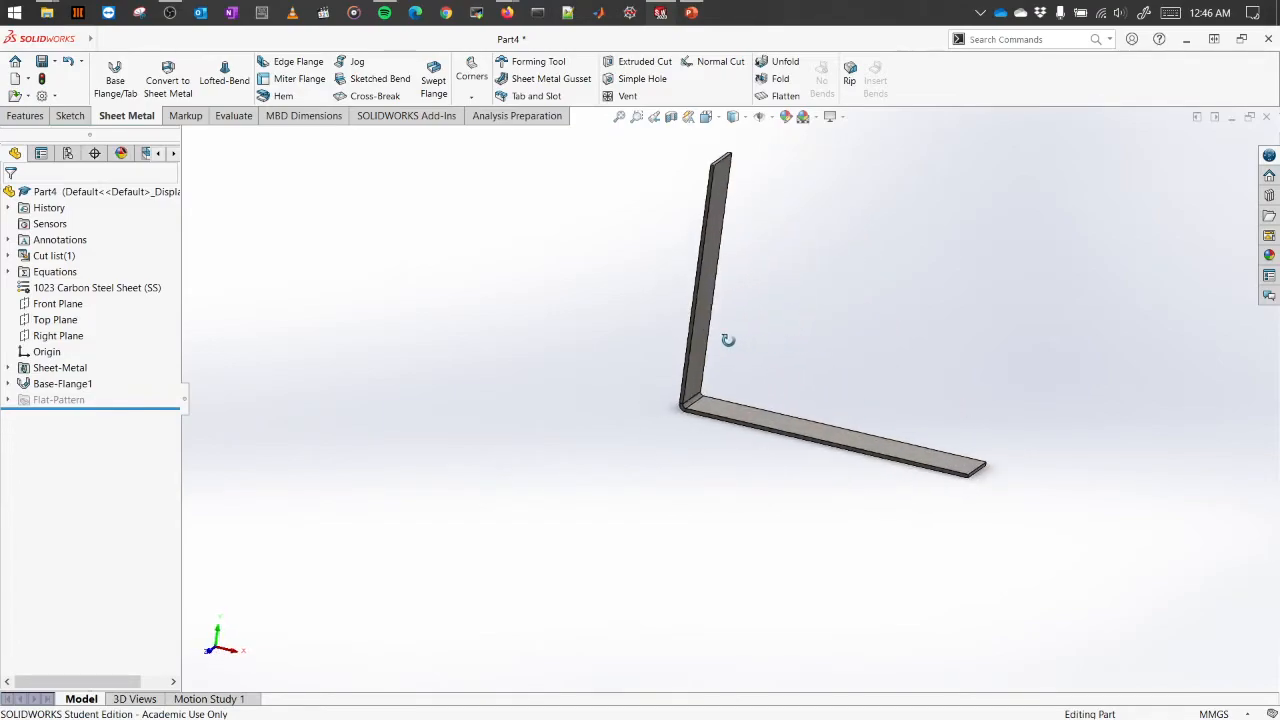
click(785, 95)
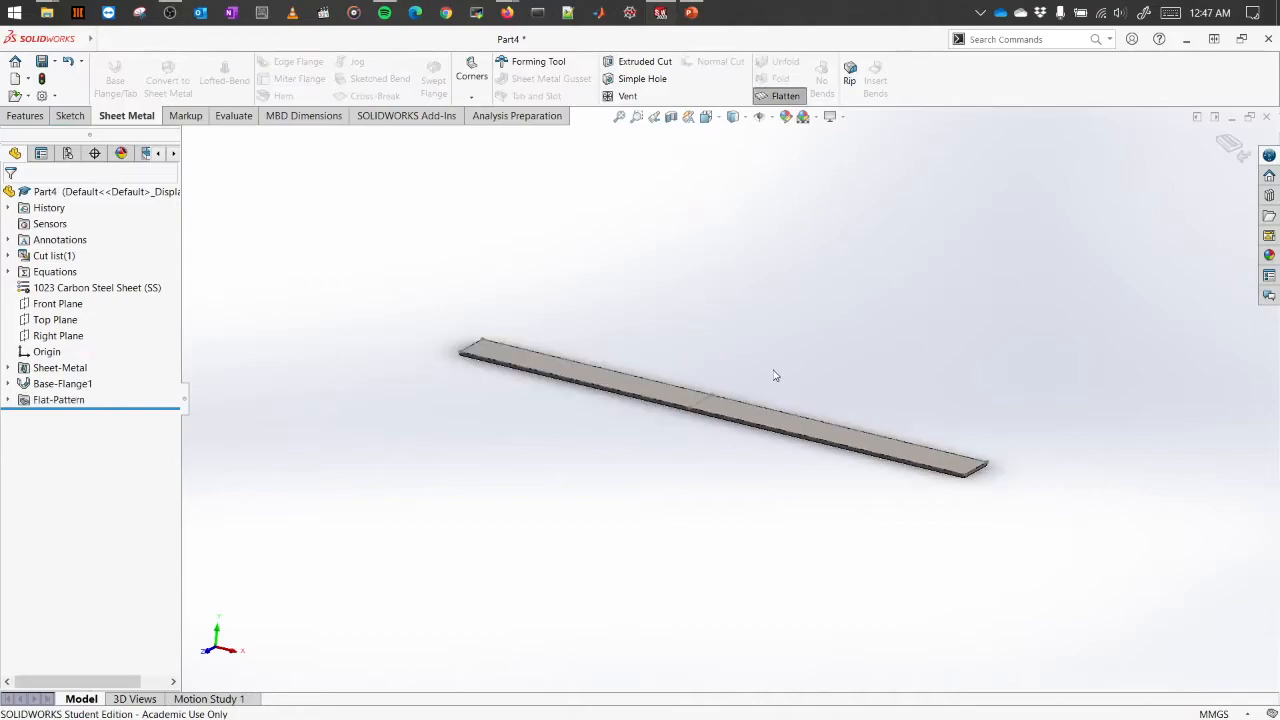
middle_drag(760, 382, 669, 509)
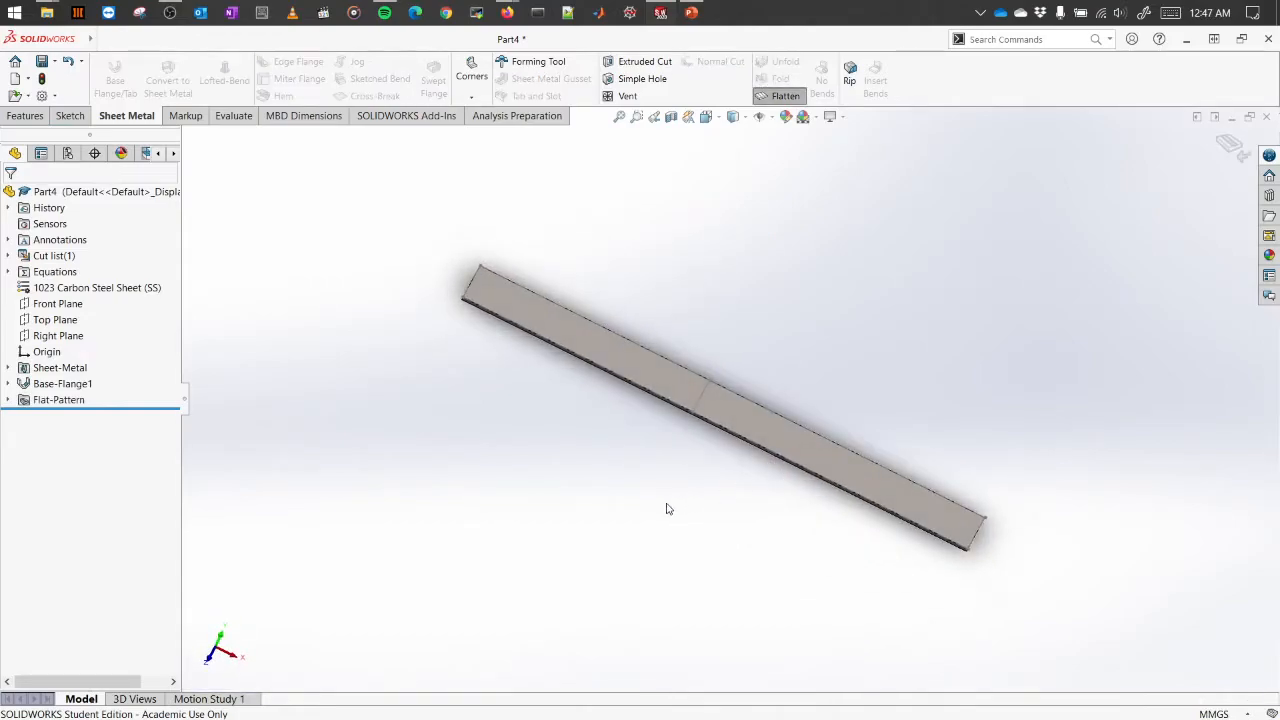
Step: Exit the flat pattern and return the L-shaped sheet metal part to its folded state
click(1232, 144)
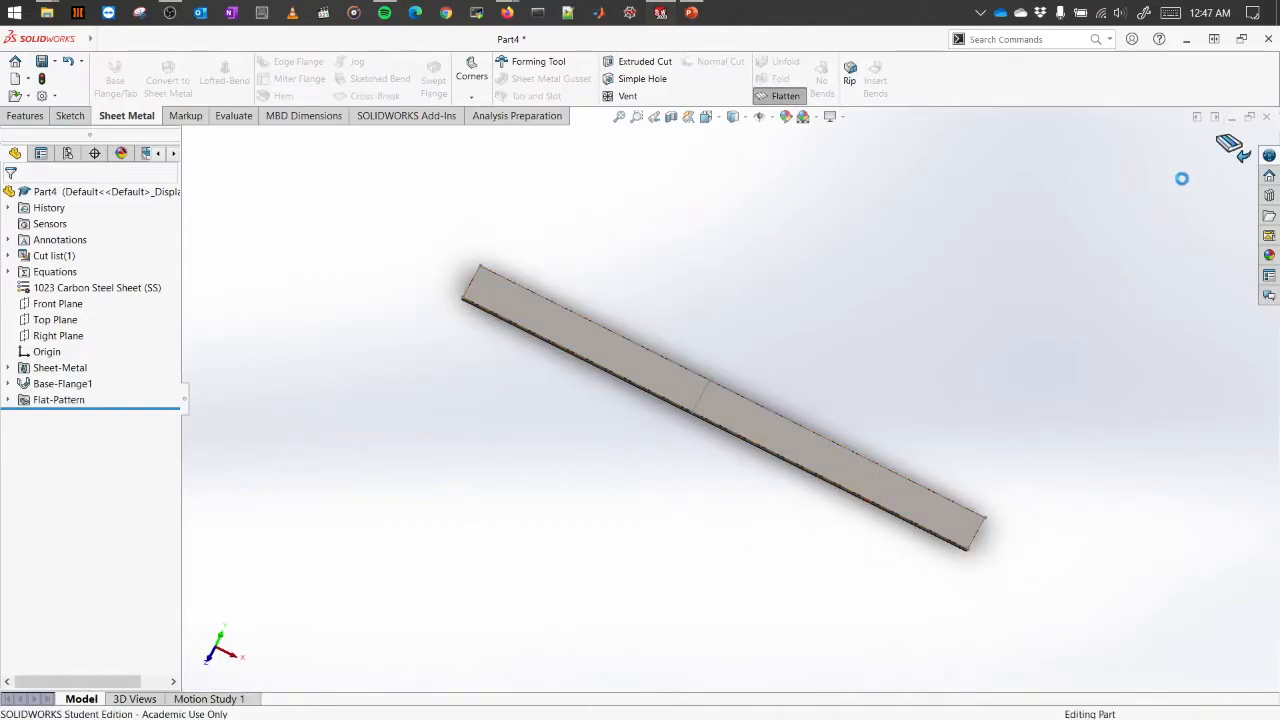
middle_drag(1015, 352, 908, 313)
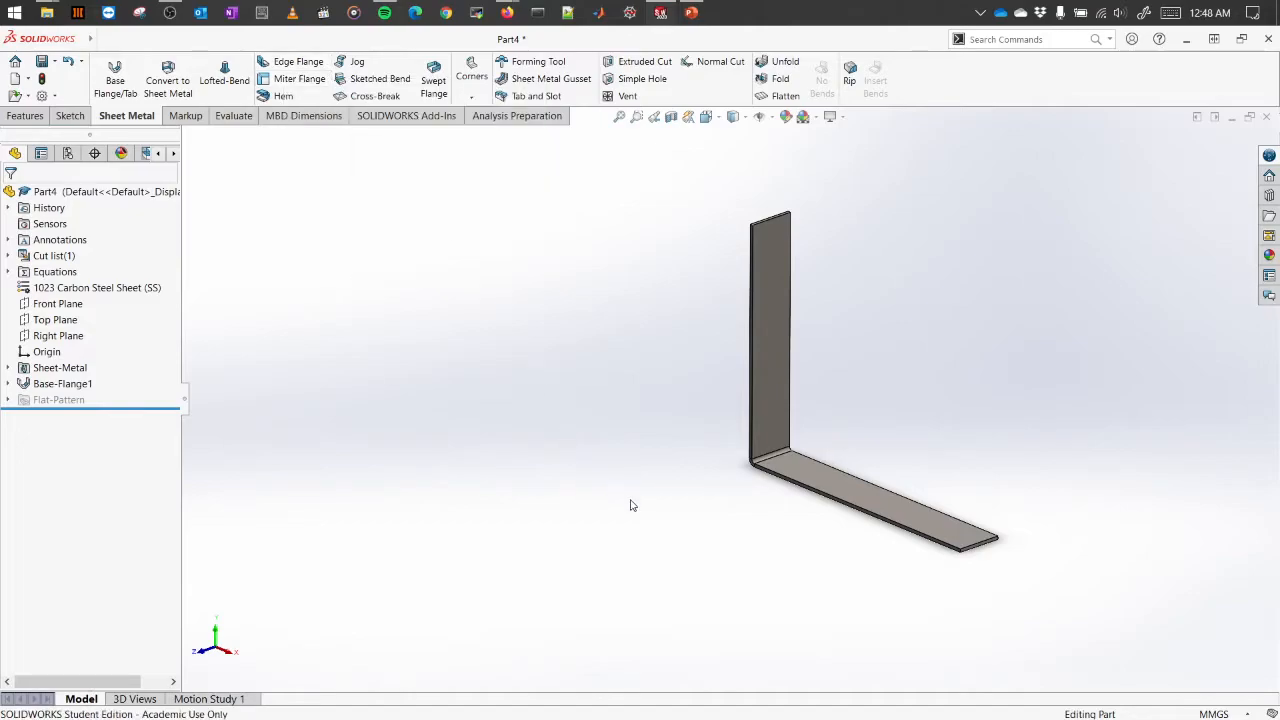
scroll(994, 540, up, 1)
scroll(996, 529, down, 1)
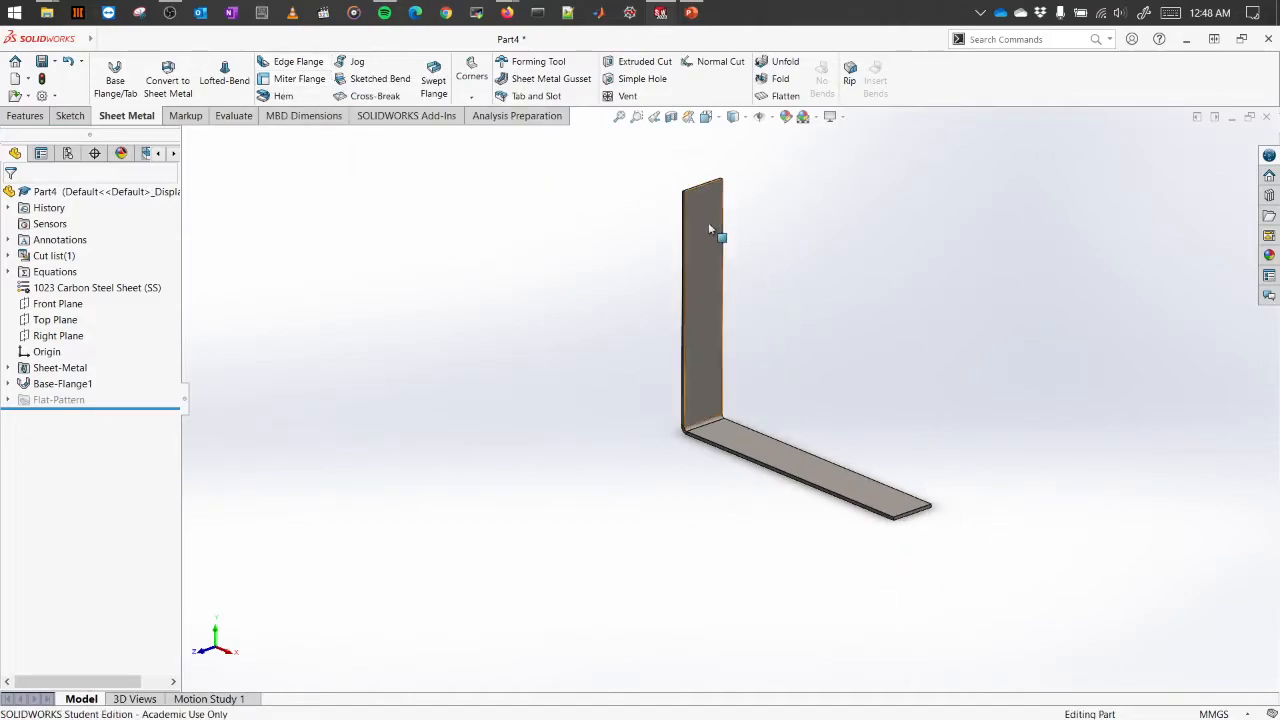
Step: Inspect the sketch dimensions behind the L-shaped part's base flange
click(8, 384)
click(62, 399)
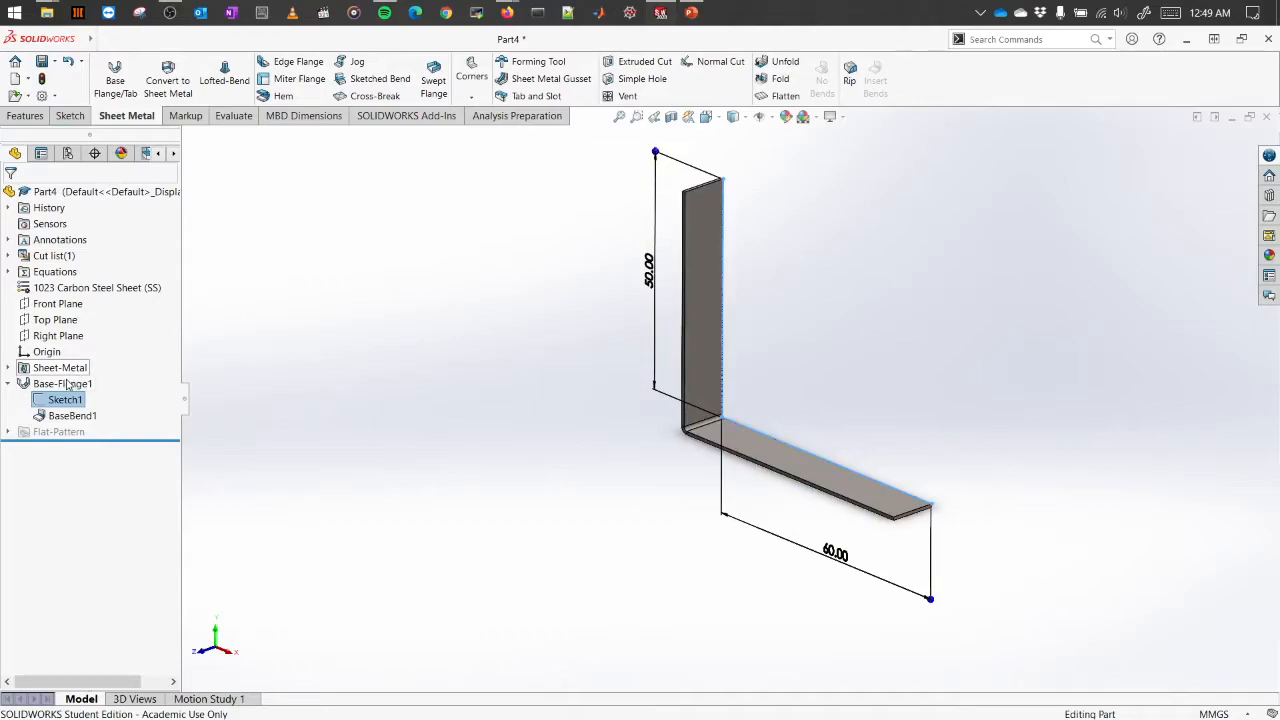
click(395, 418)
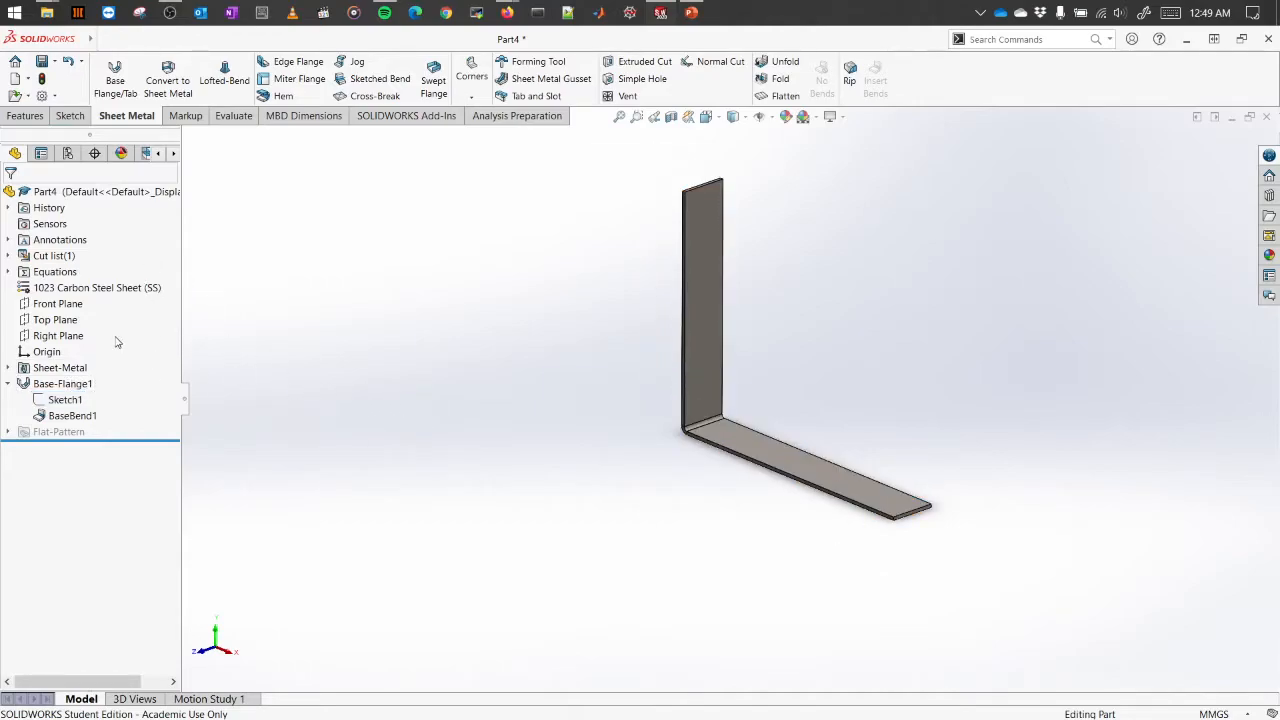
Step: Start a sketch on the Front Plane and draw a vertical line about 54 mm long, to the right of the L-shaped part
click(66, 310)
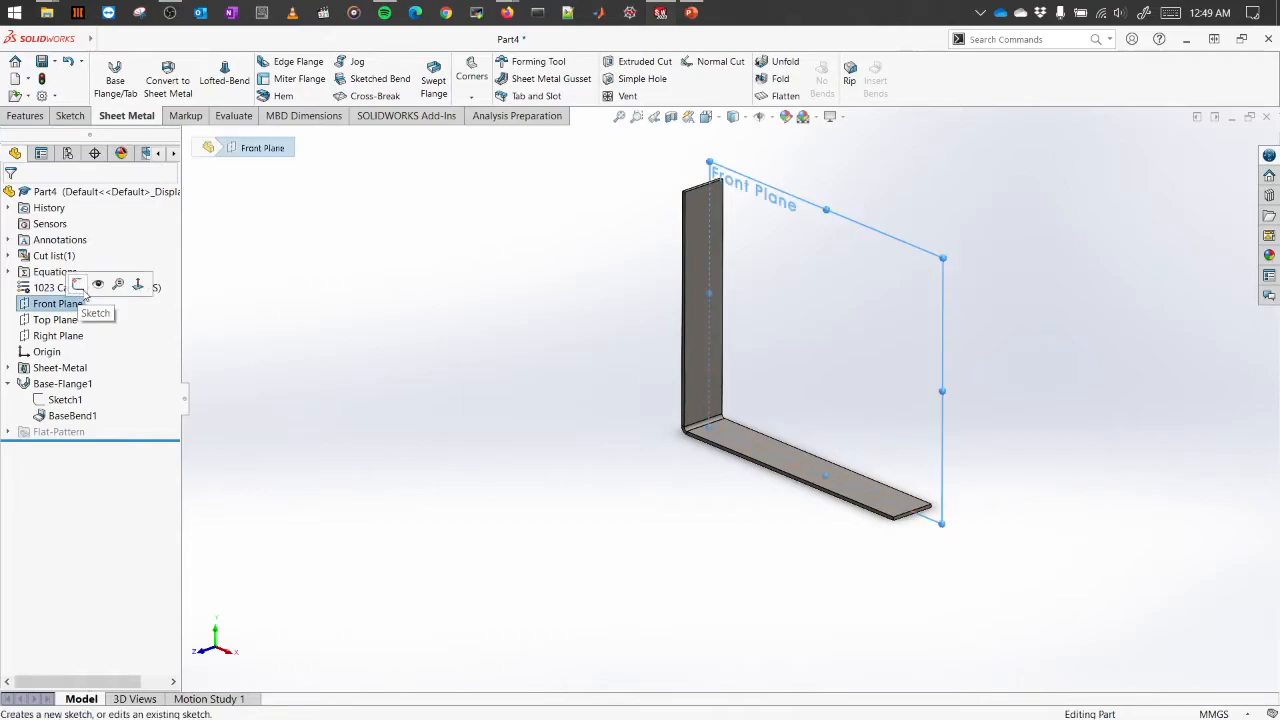
click(97, 284)
click(84, 451)
right_click(84, 451)
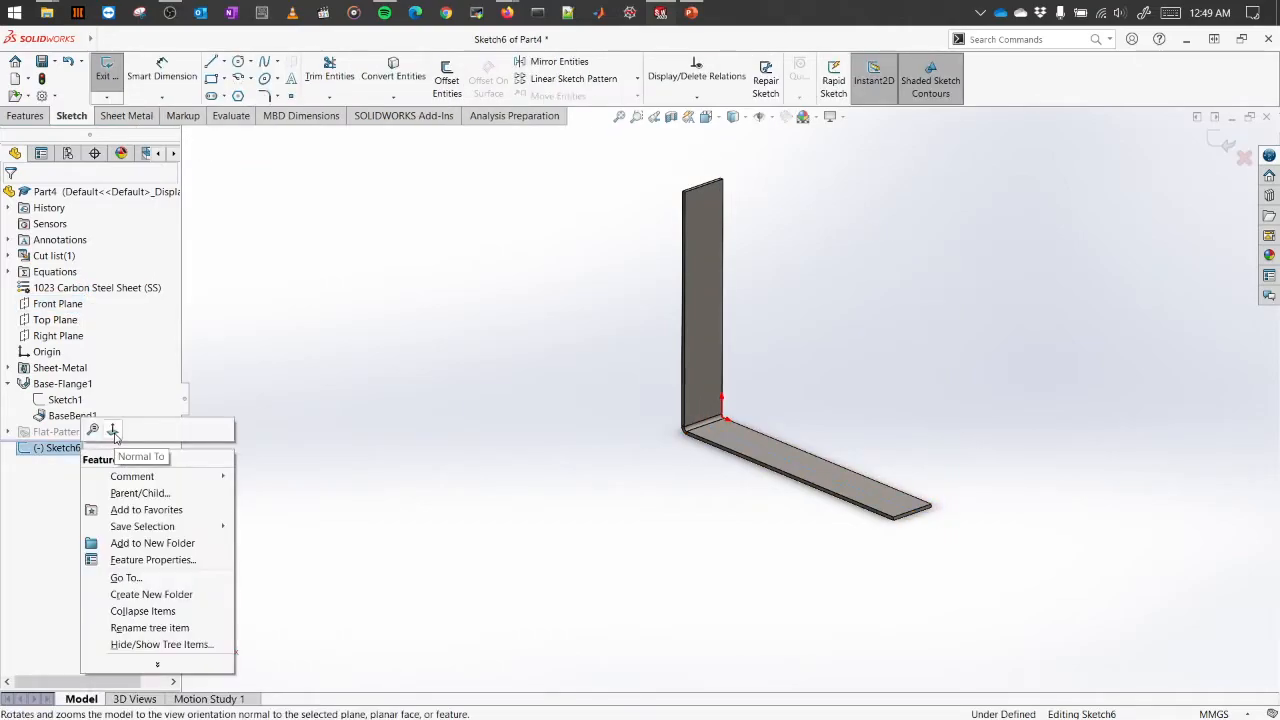
click(113, 441)
scroll(1003, 514, up, 6)
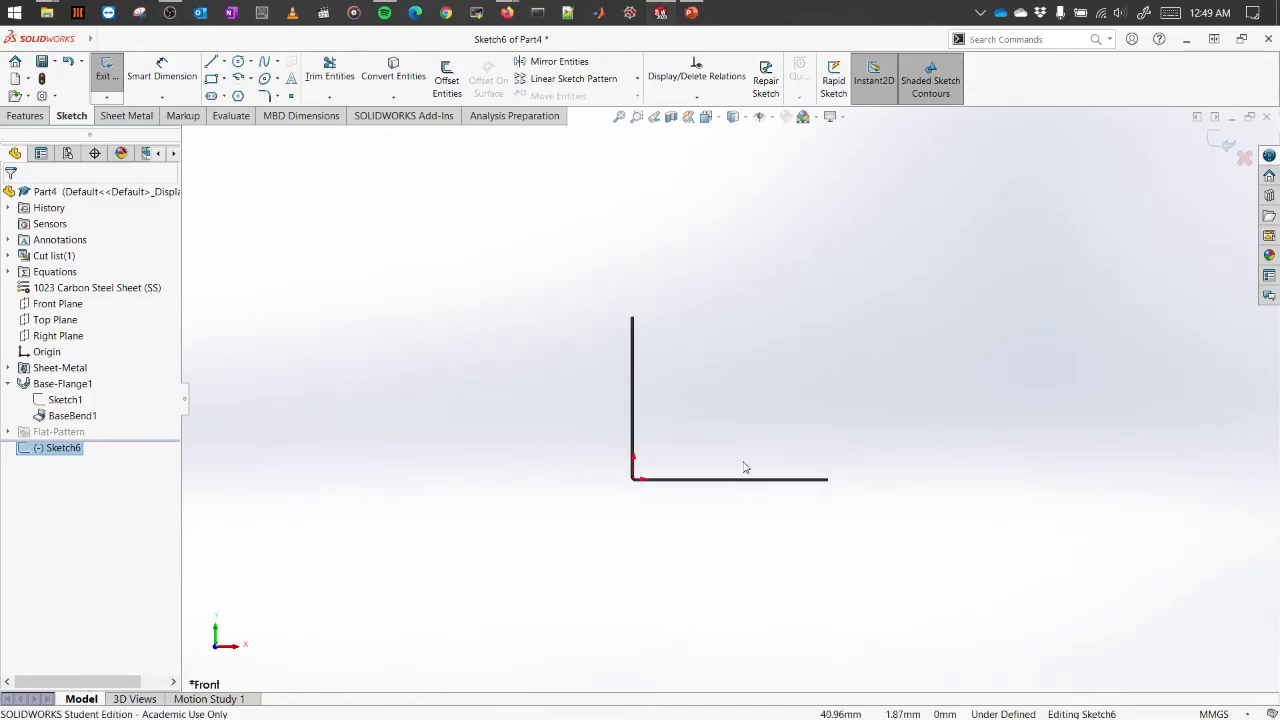
click(211, 61)
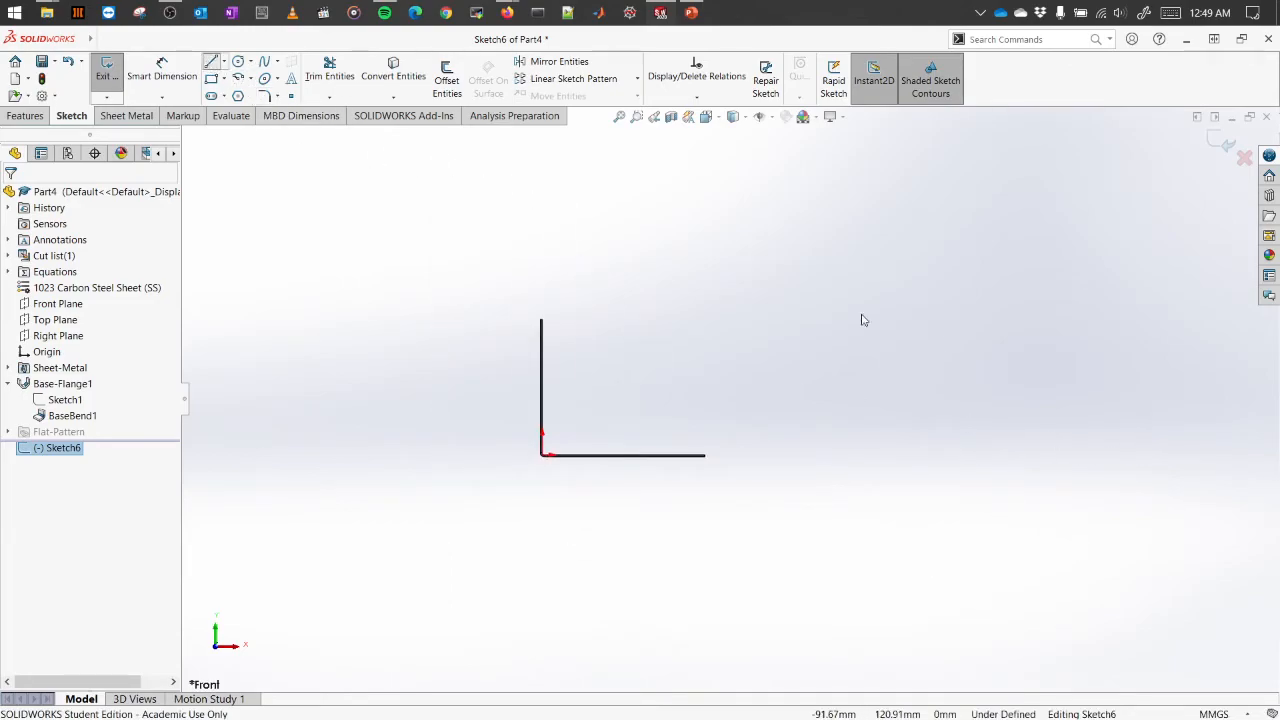
click(875, 456)
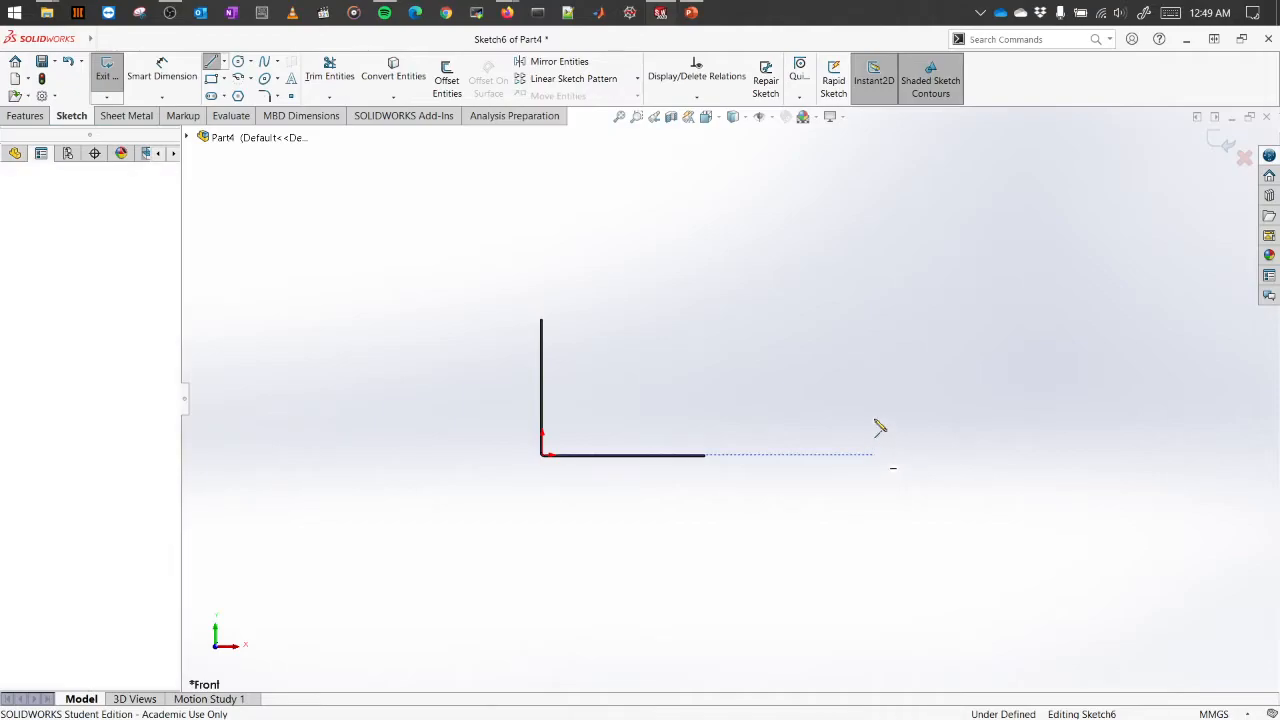
click(875, 309)
key(Escape)
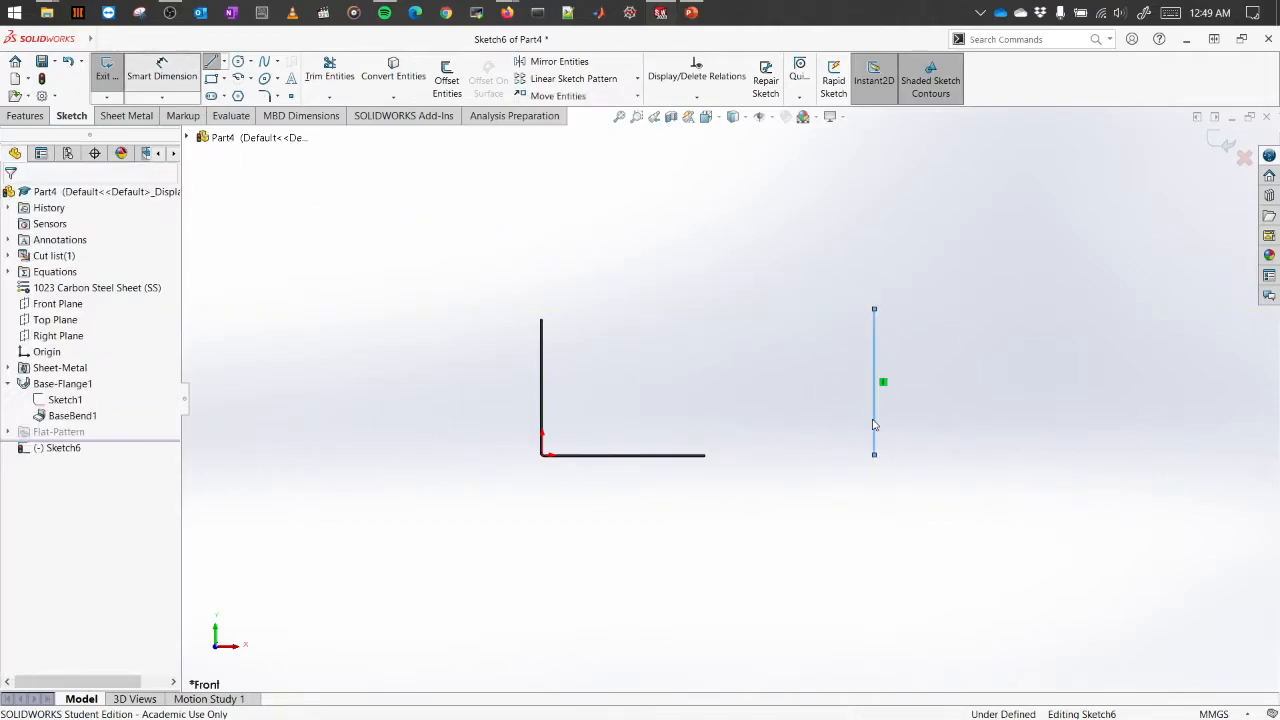
Step: Dimension the new vertical line to 50 mm and exit the sketch
click(878, 400)
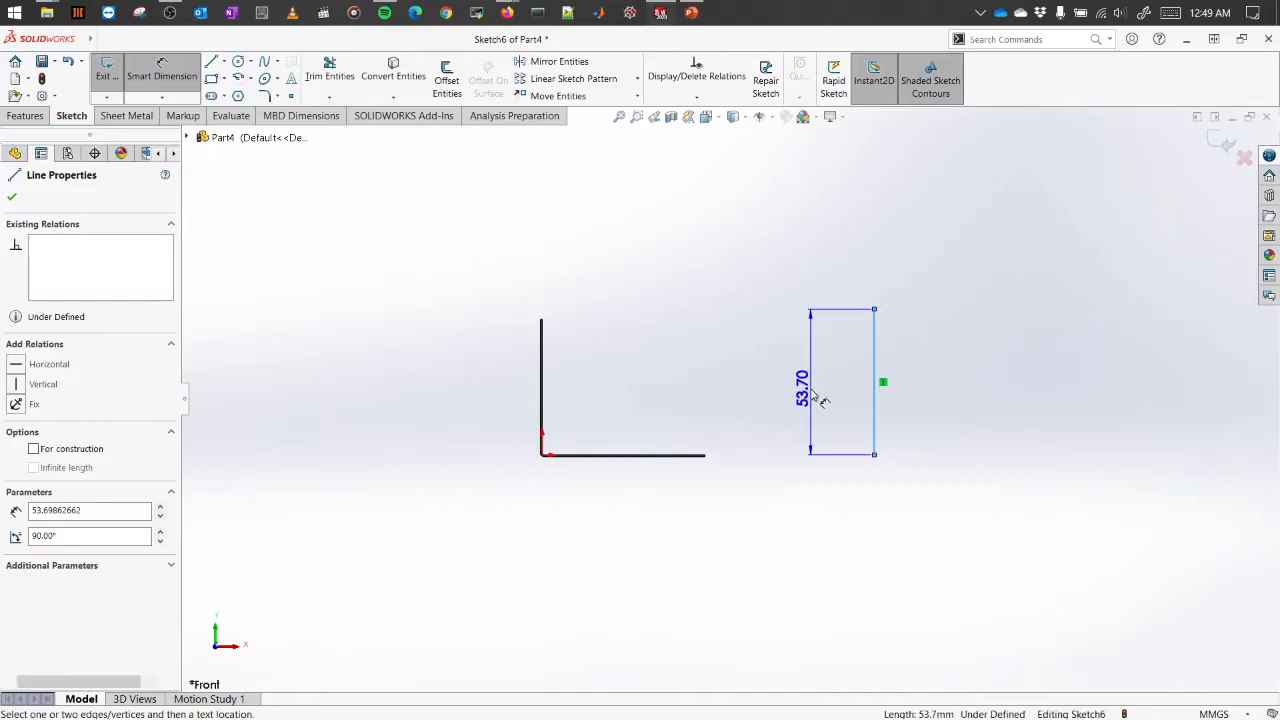
click(815, 395)
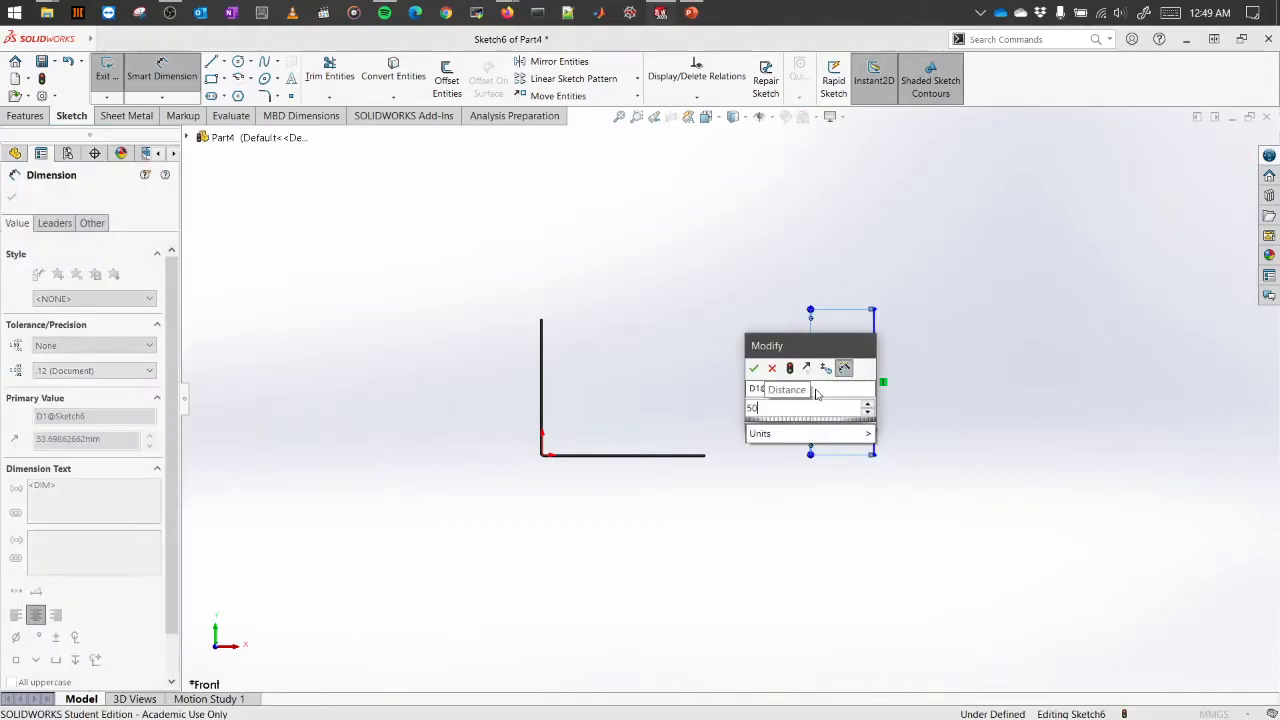
key(Return)
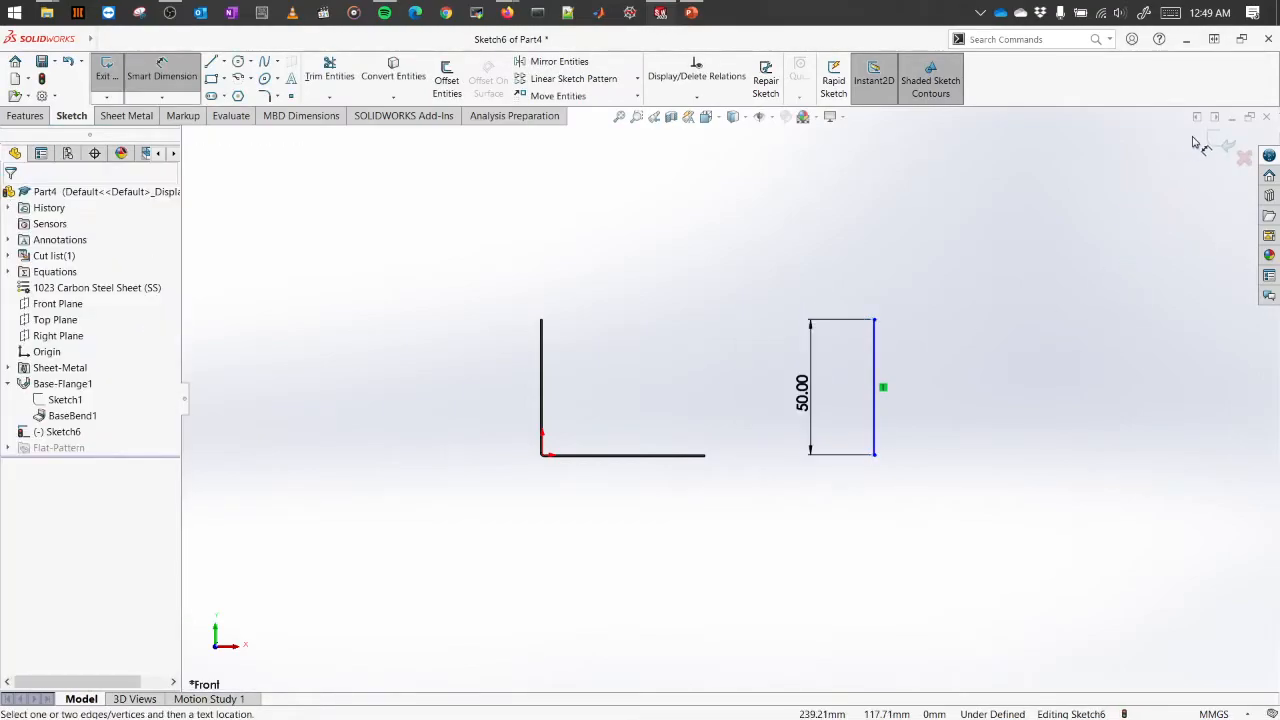
click(1222, 144)
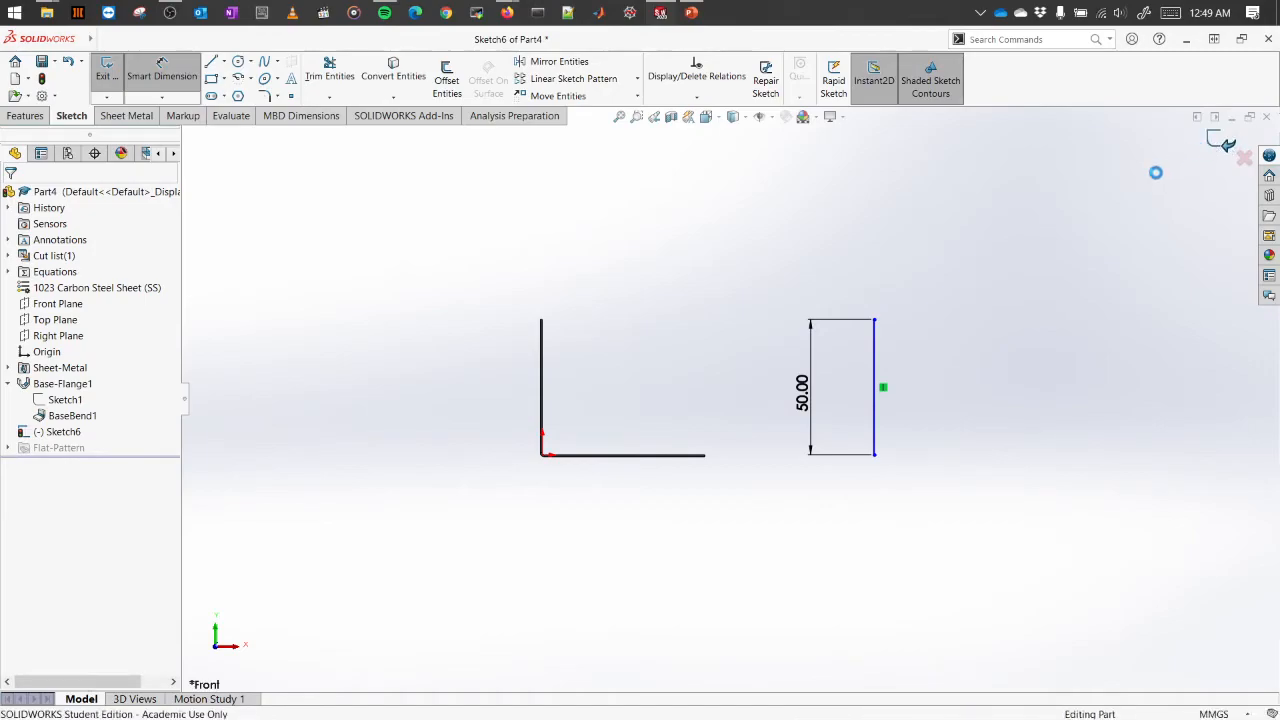
click(1040, 275)
Step: Create a second base flange from the 50 mm line sketch, keeping the default sheet metal and bend allowance parameters
mouse_move(1040, 274)
middle_down()
mouse_move(983, 340)
mouse_move(940, 451)
mouse_move(783, 360)
middle_up()
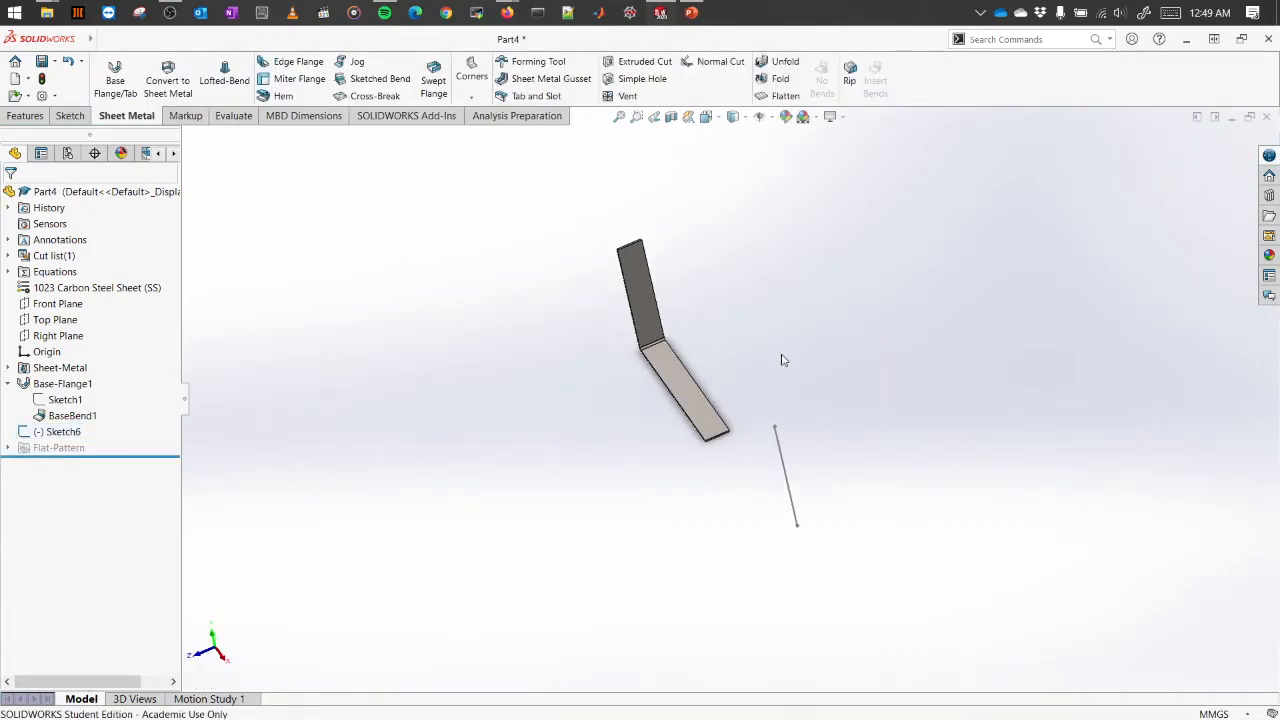
click(120, 88)
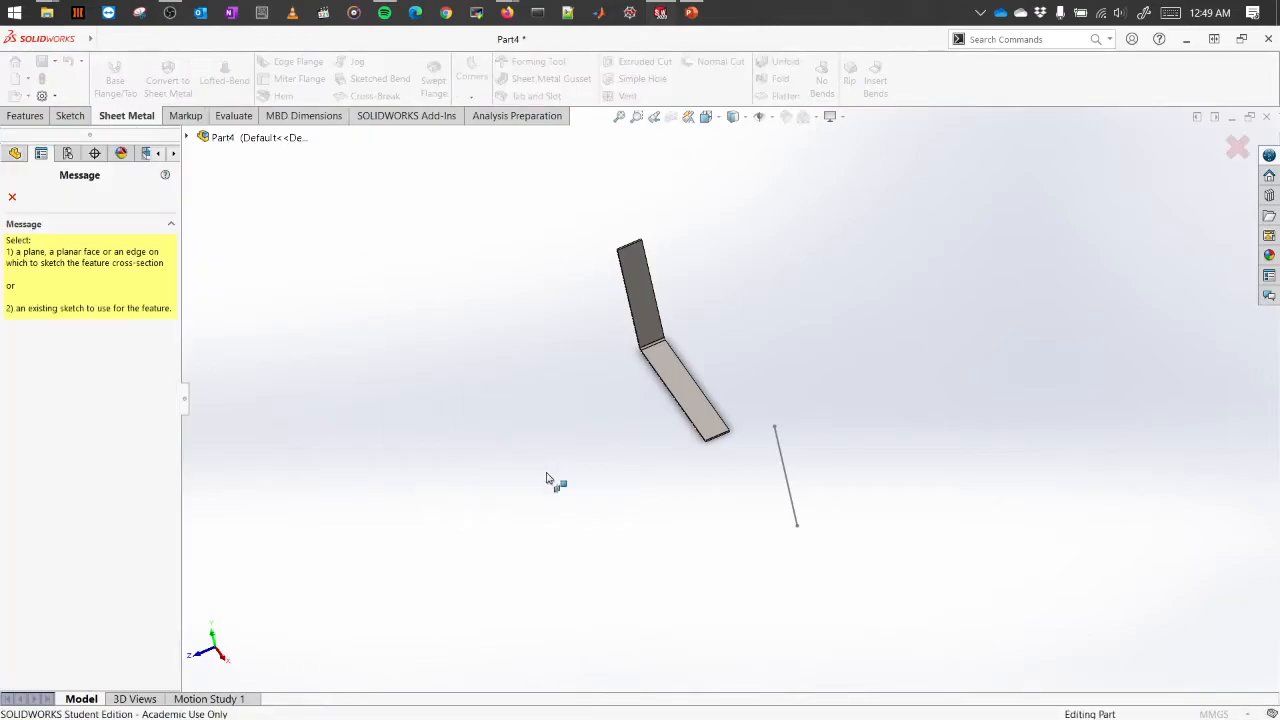
click(791, 478)
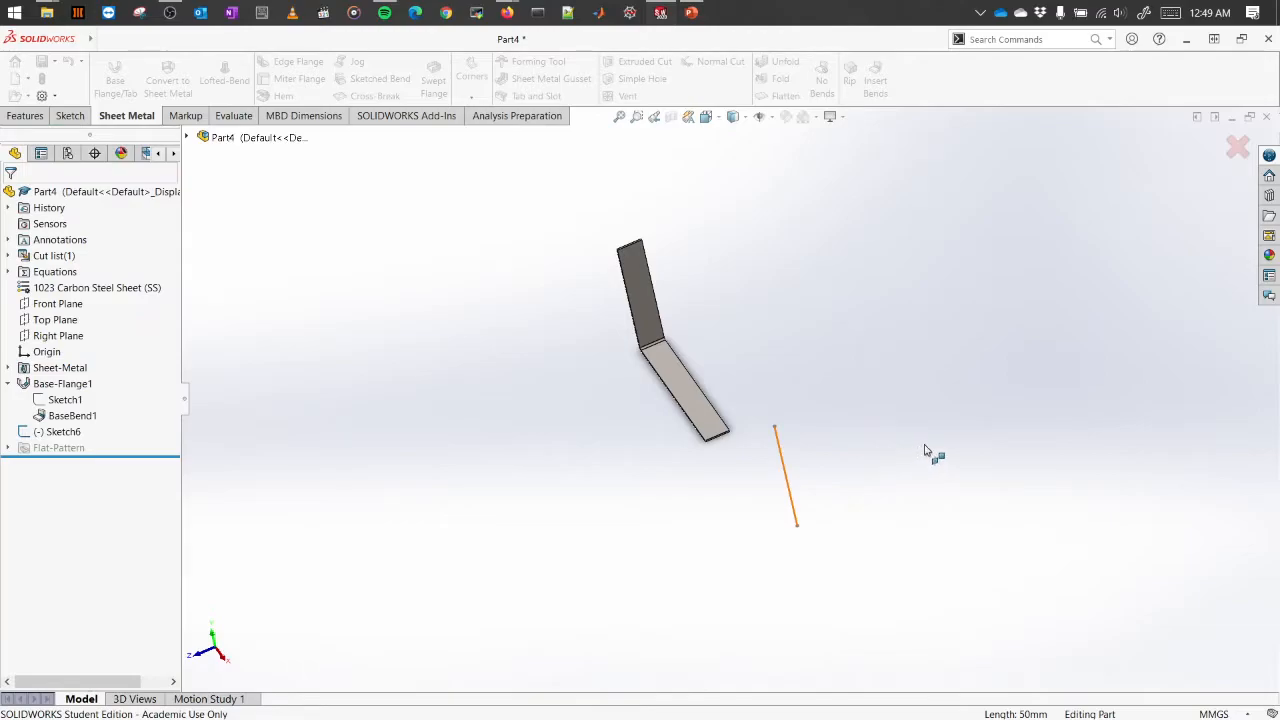
click(794, 503)
middle_drag(802, 458, 830, 433)
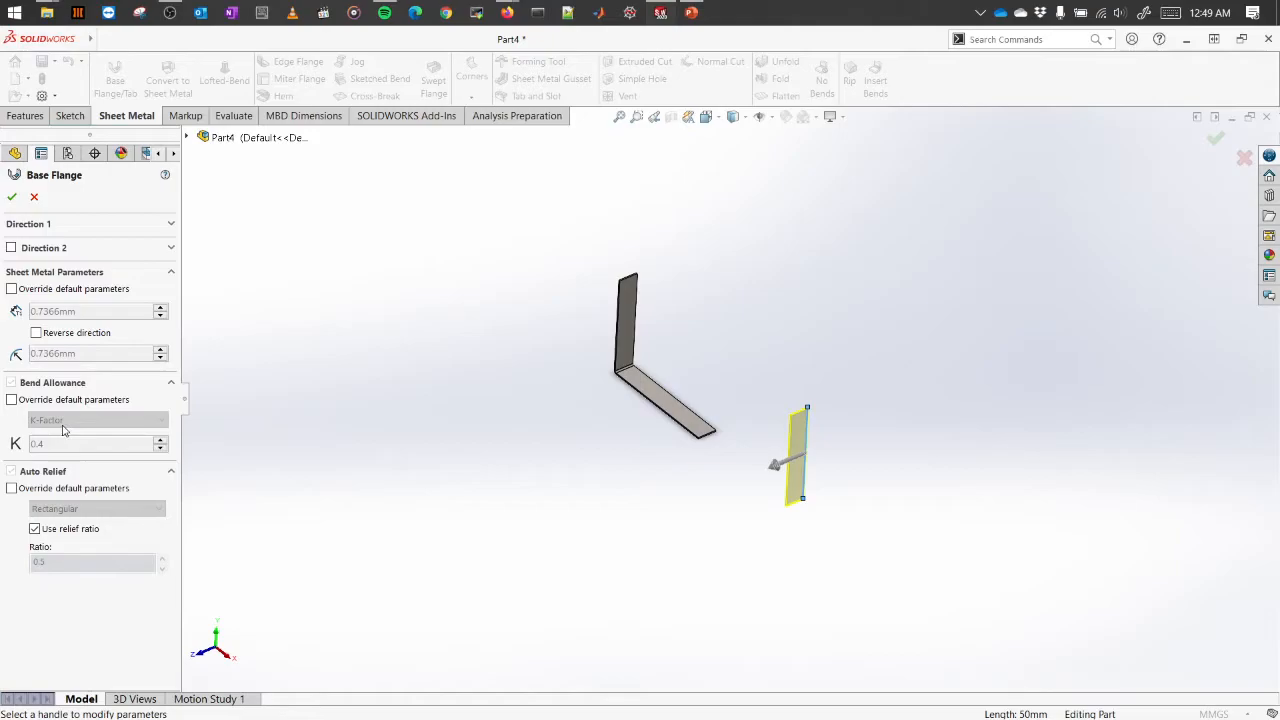
click(12, 198)
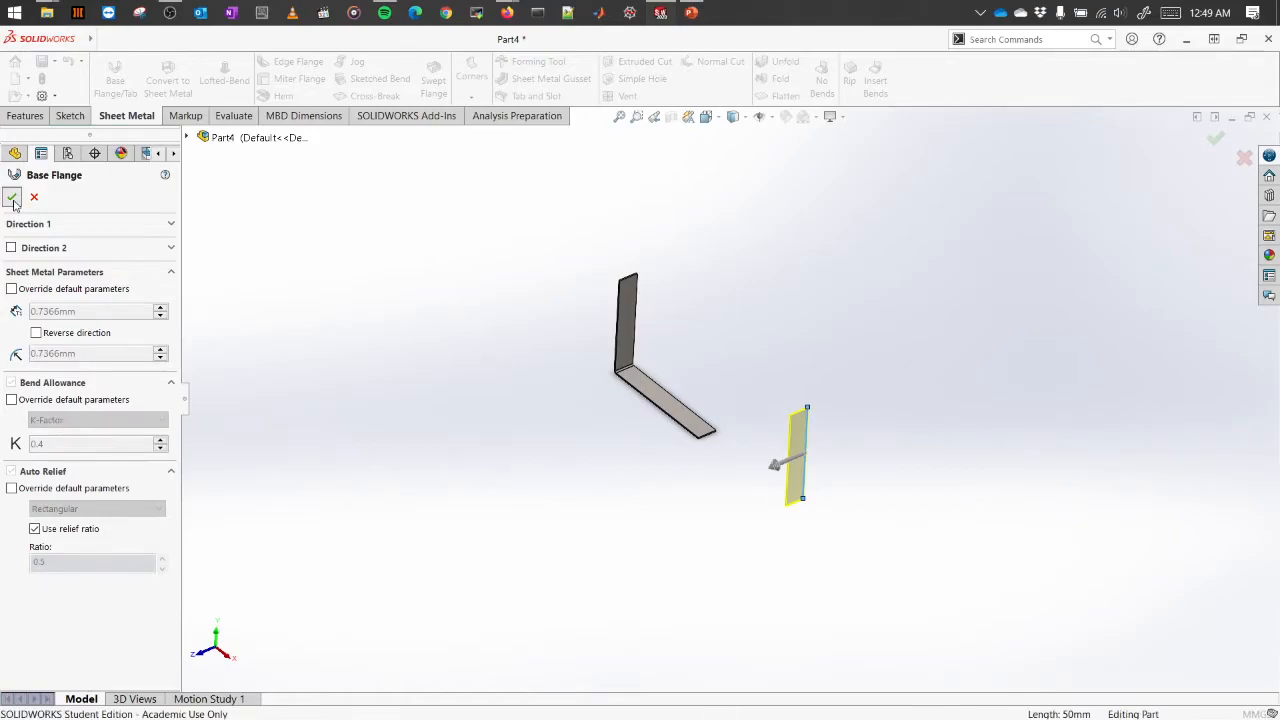
middle_drag(866, 514, 834, 440)
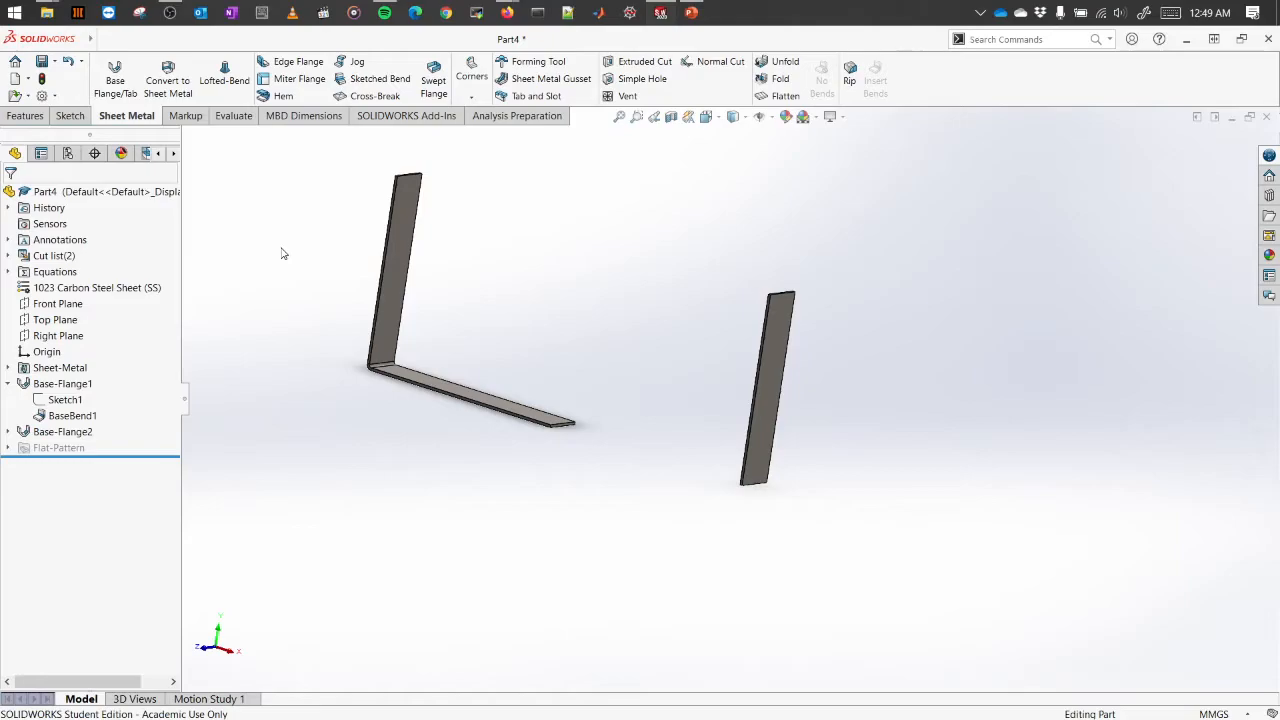
Step: Start an edge flange on the bottom edge of the straight strip, extending about 31 mm away from the L-shaped part
click(297, 63)
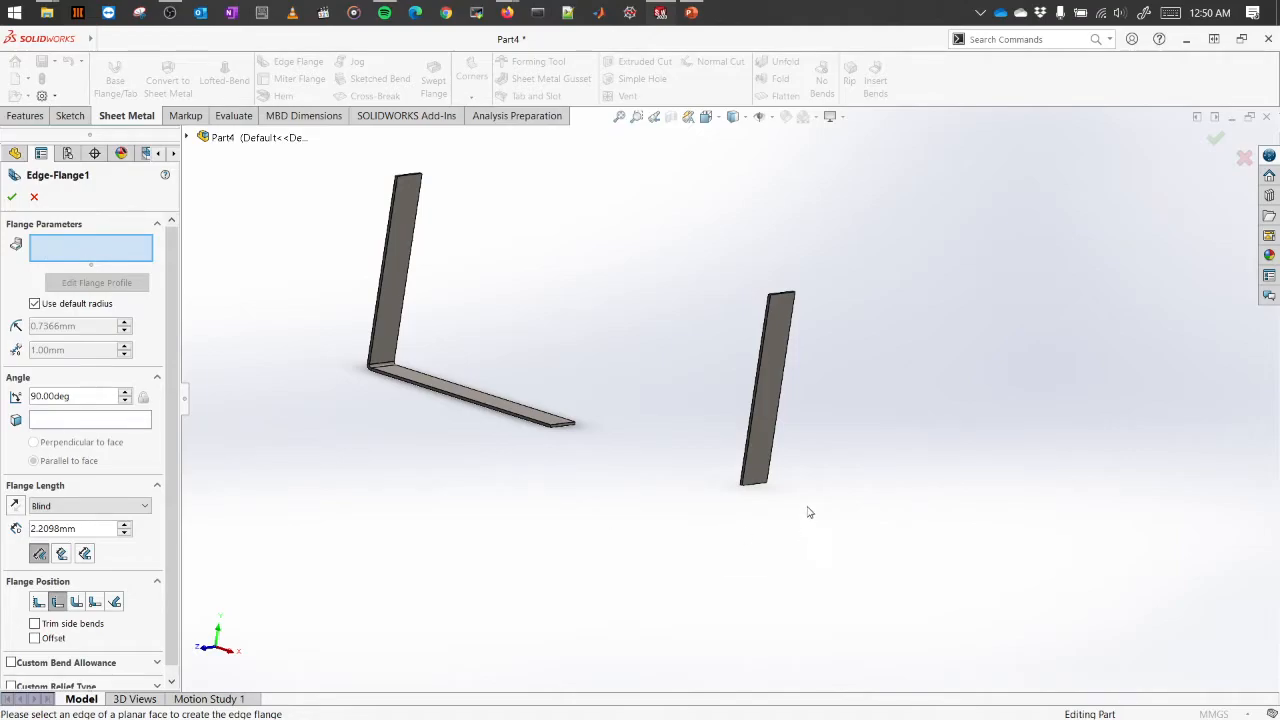
scroll(808, 511, down, 2)
scroll(744, 489, up, 1)
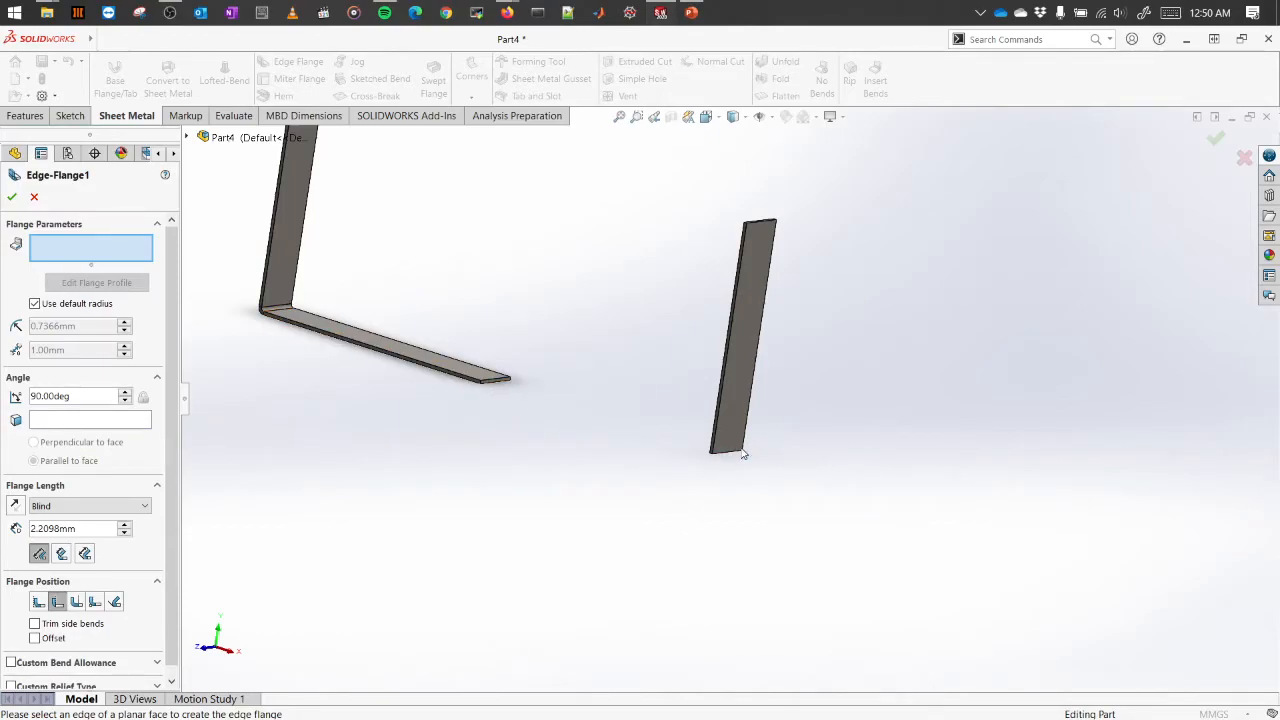
scroll(746, 458, down, 8)
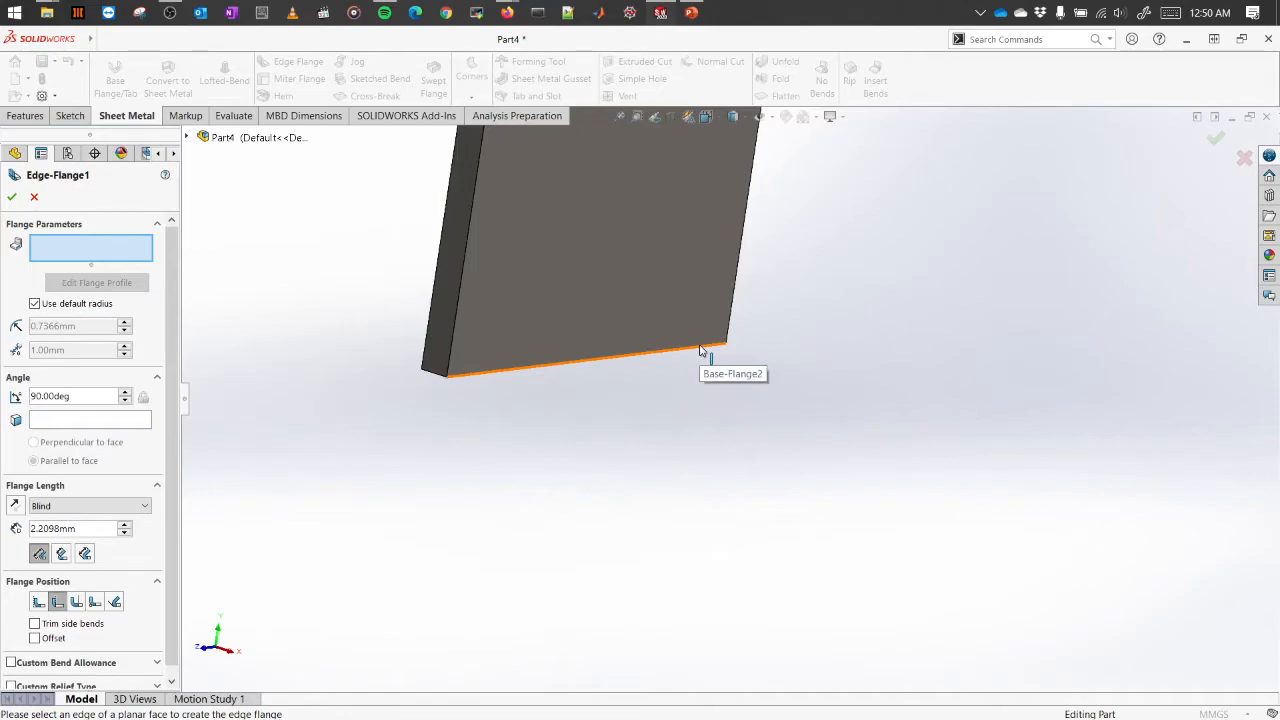
scroll(701, 354, down, 4)
middle_drag(703, 360, 720, 309)
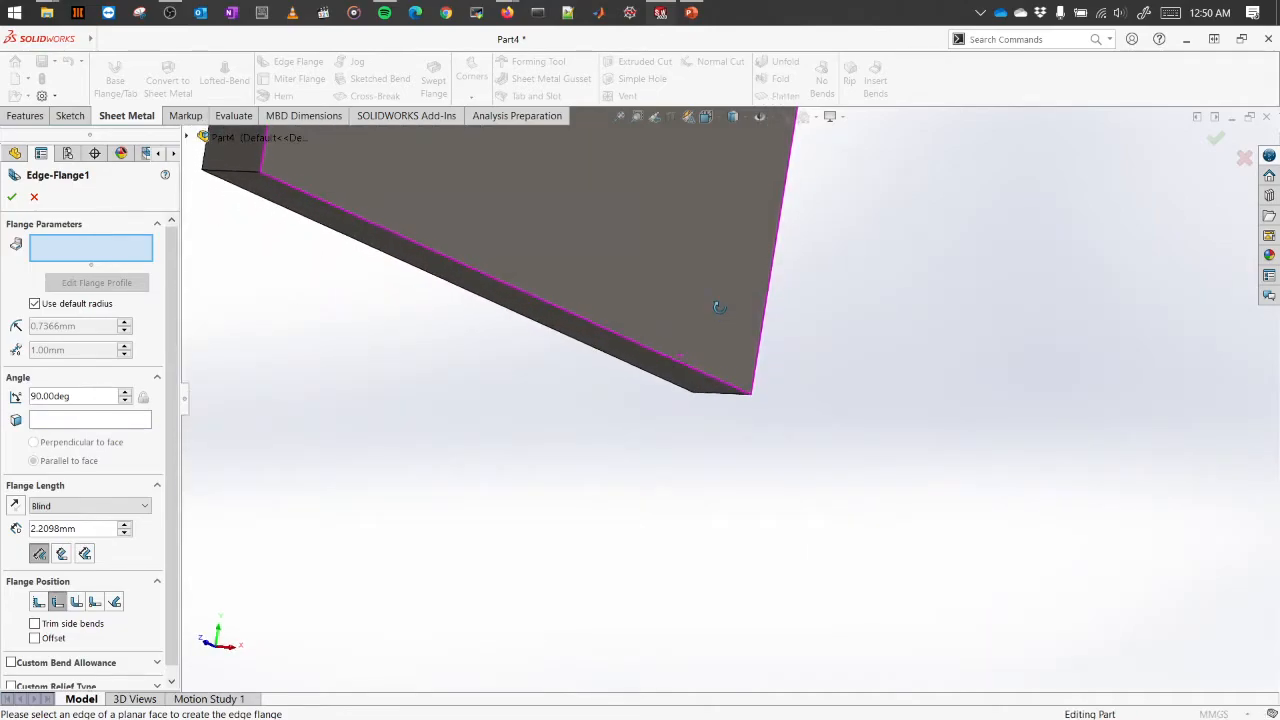
click(691, 366)
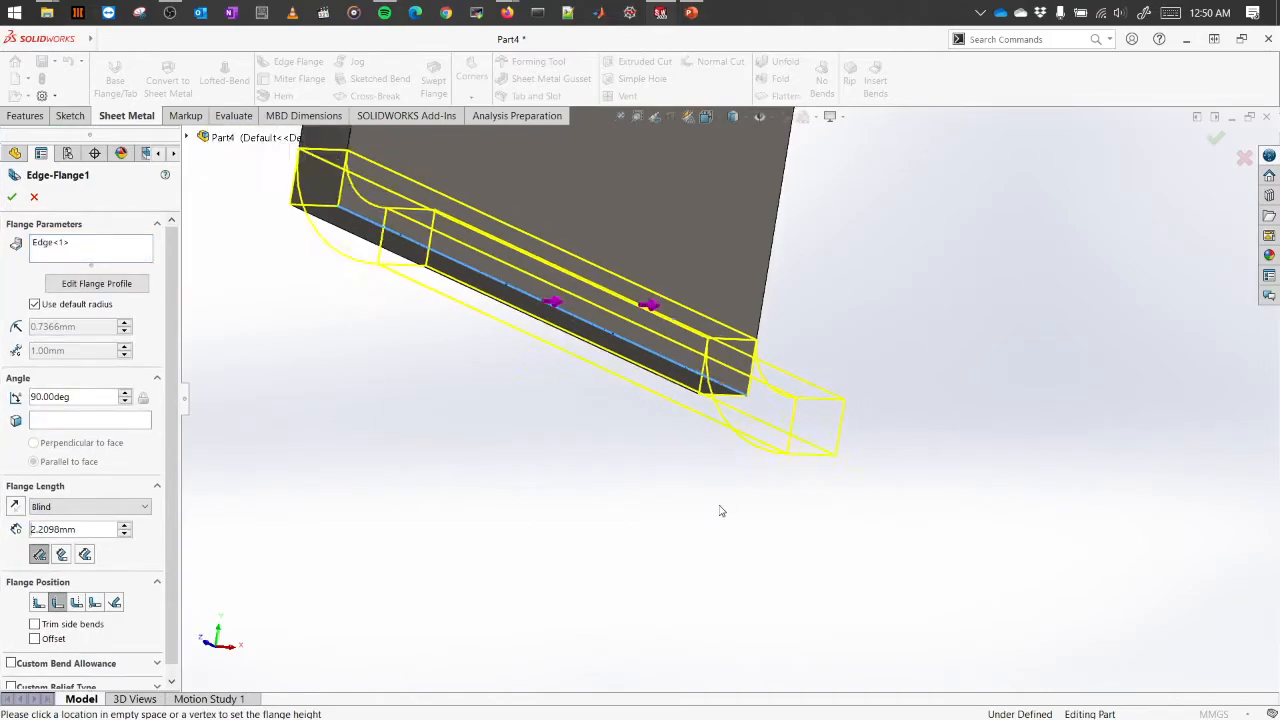
scroll(720, 508, up, 4)
middle_drag(883, 329, 698, 543)
scroll(641, 597, up, 7)
scroll(641, 597, up, 5)
scroll(750, 600, down, 3)
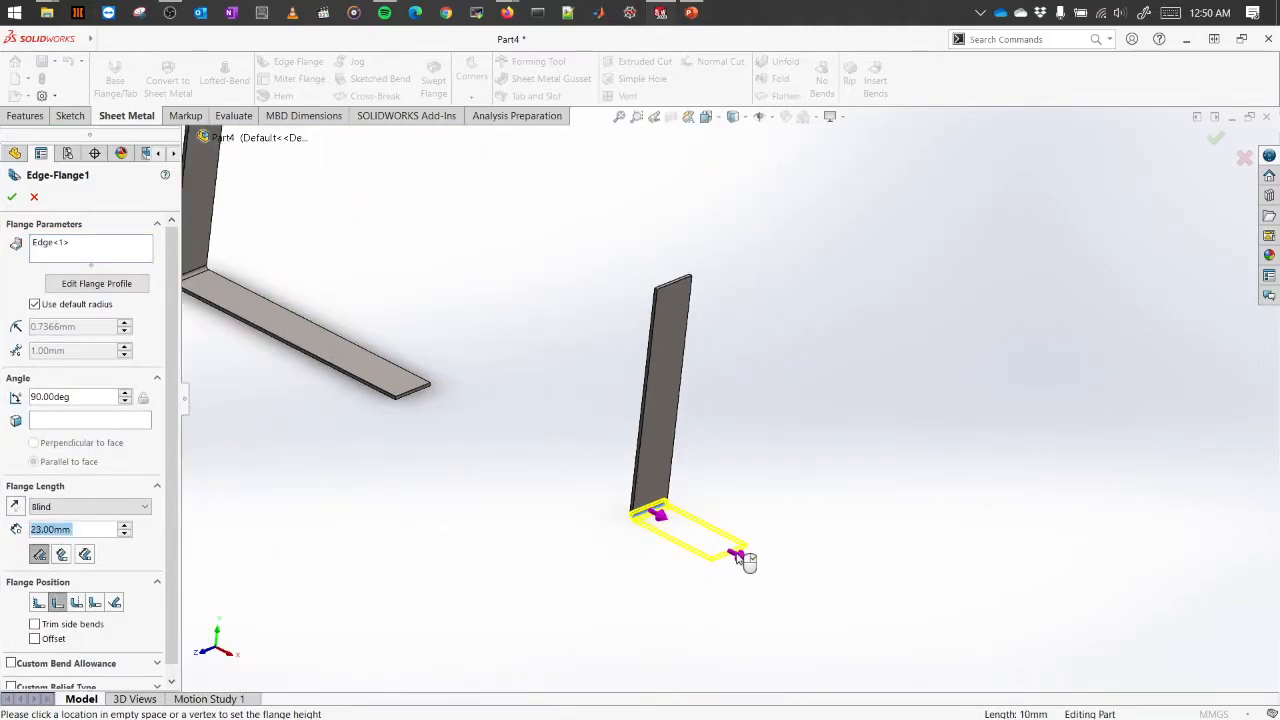
click(771, 584)
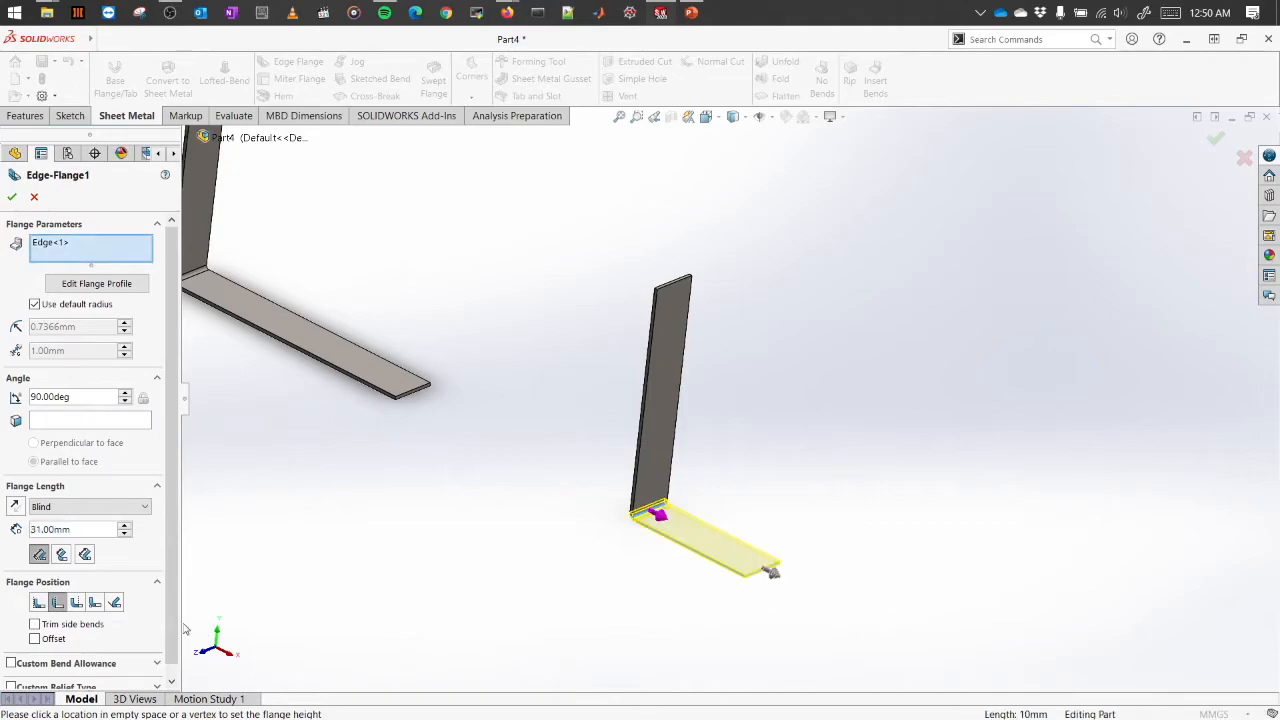
Step: Set the edge flange length to 60 mm and compare its preview with the L-shaped part
scroll(78, 461, down, 1)
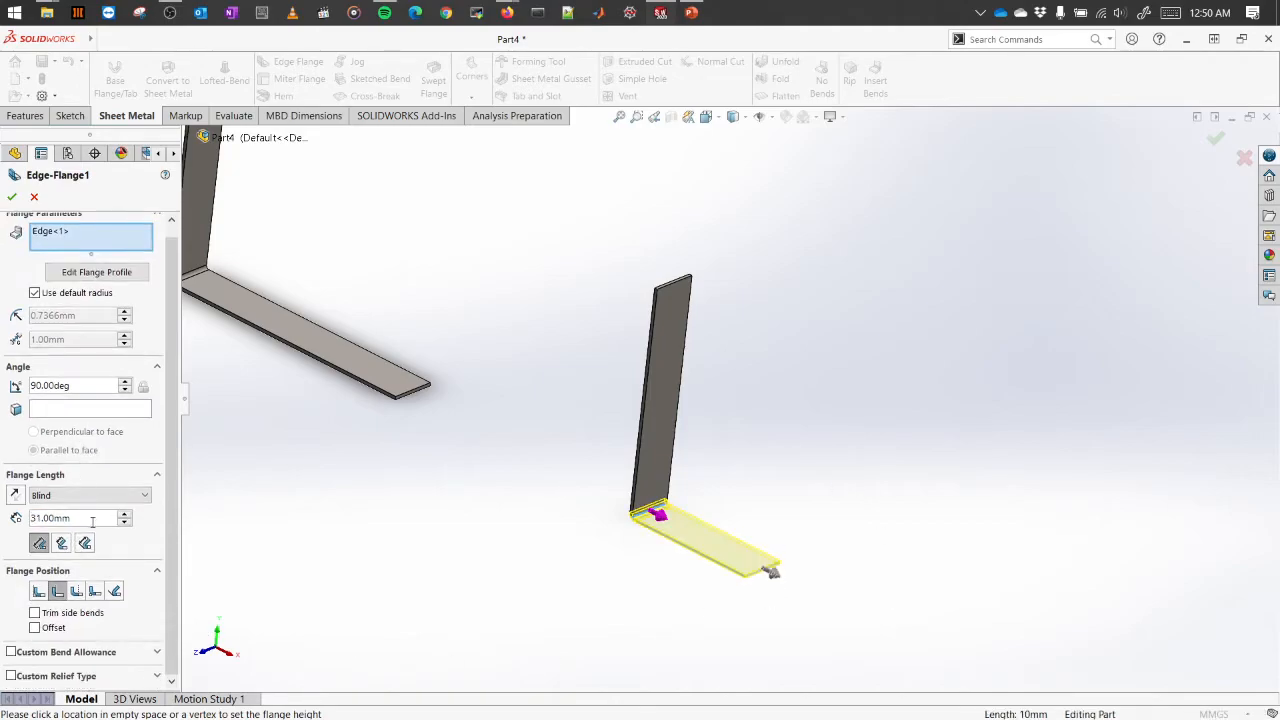
drag(74, 521, 26, 521)
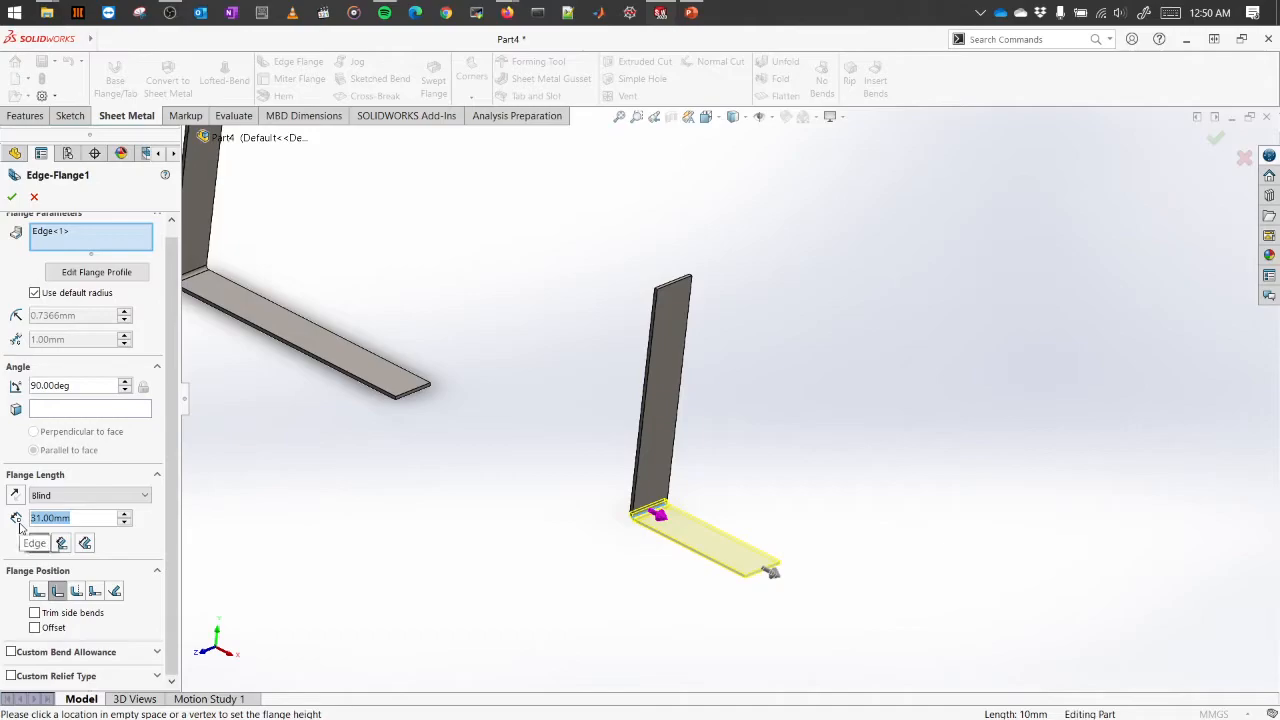
text(60)
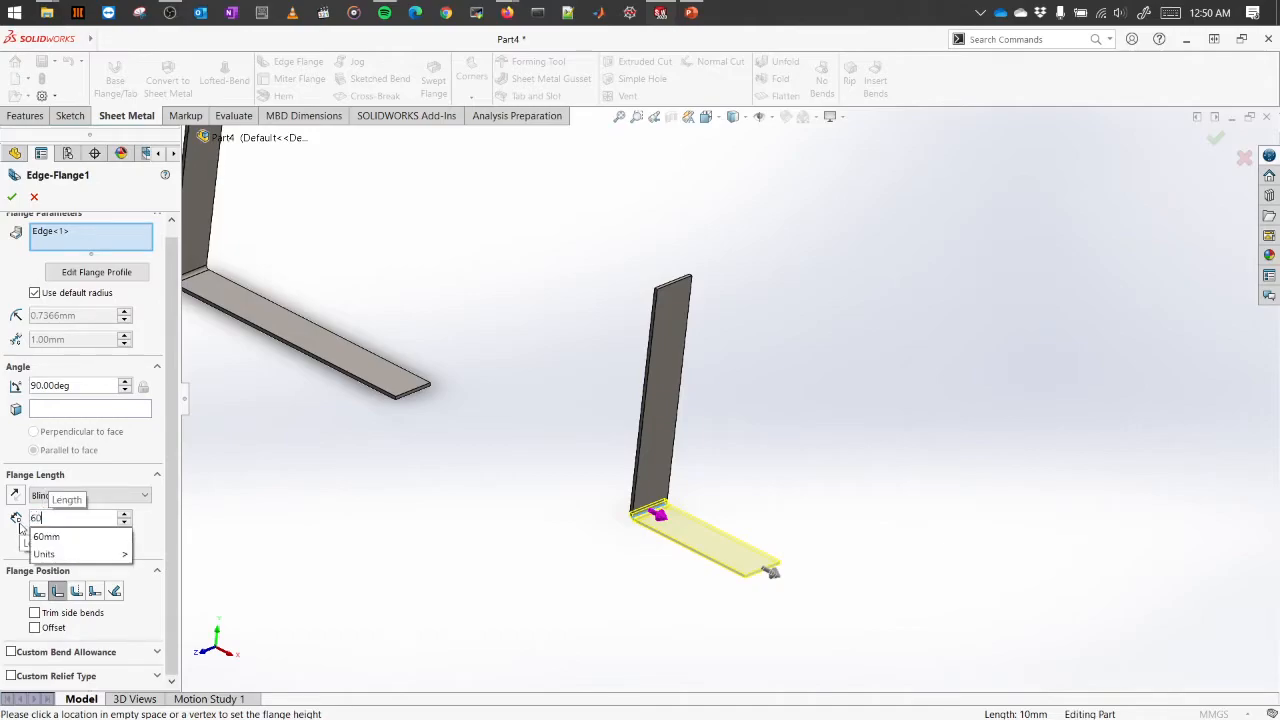
key(Return)
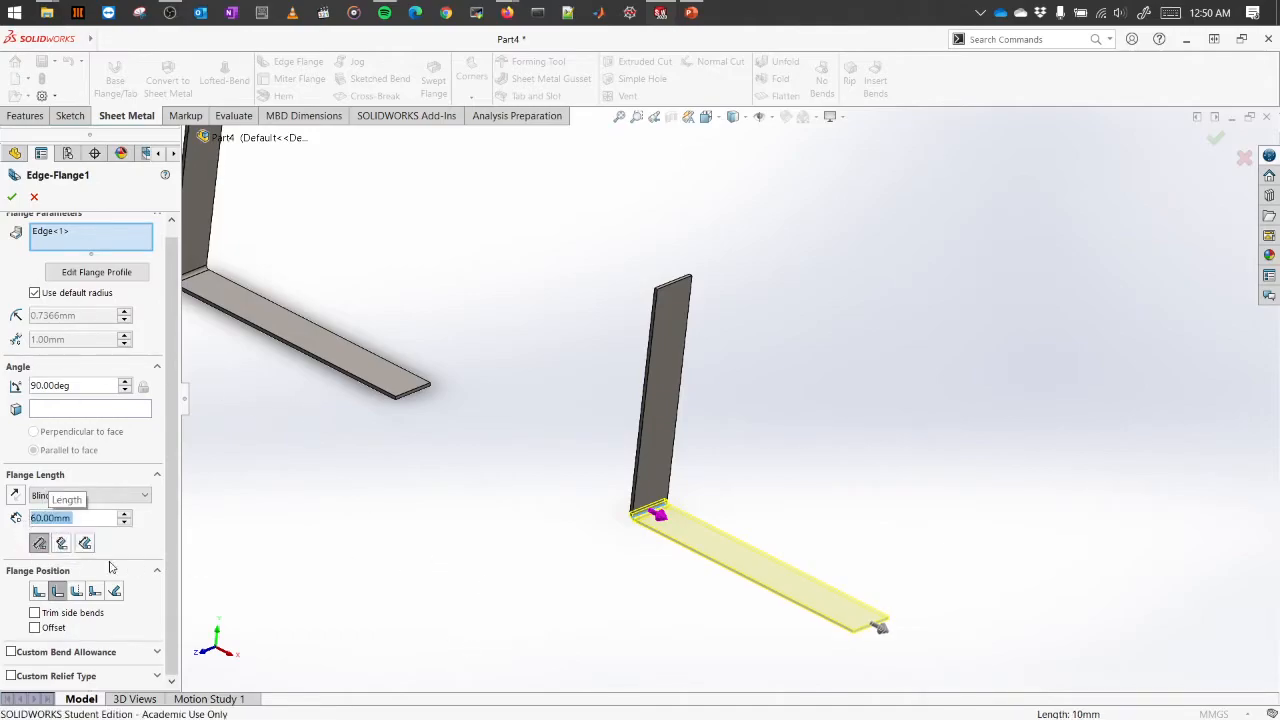
scroll(735, 586, up, 2)
scroll(820, 549, down, 2)
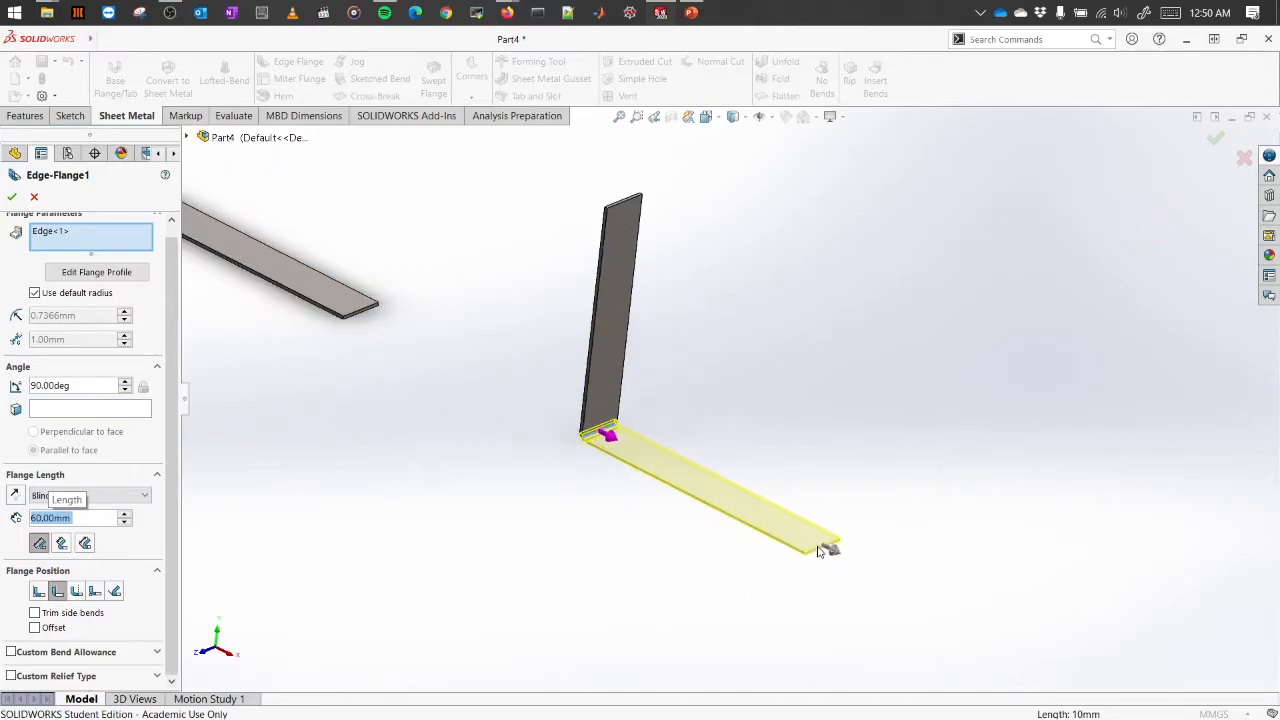
scroll(472, 439, up, 3)
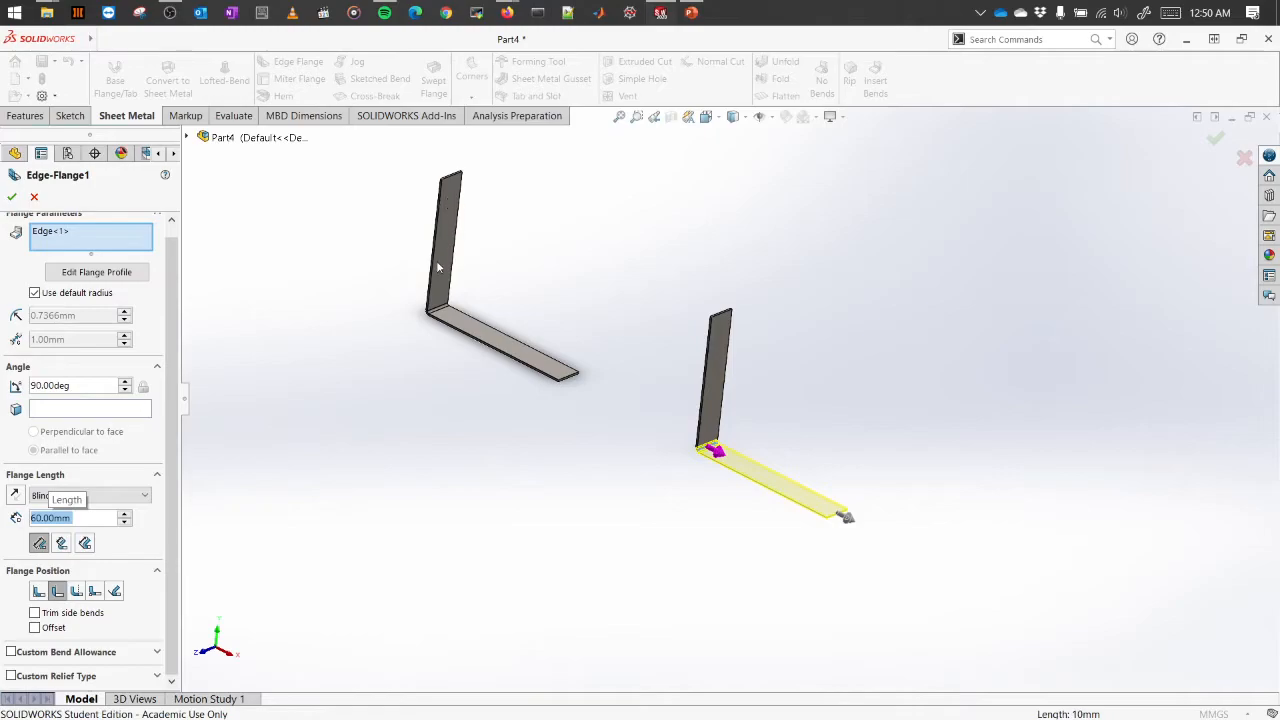
scroll(755, 461, down, 2)
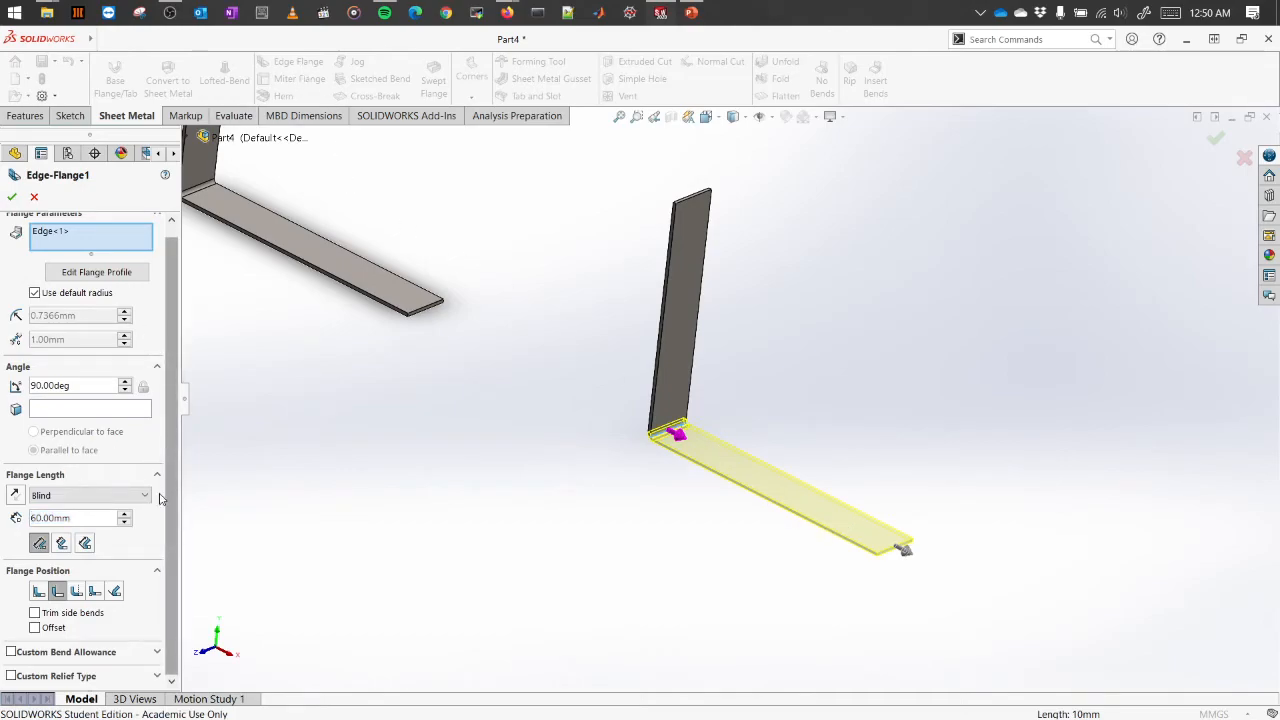
Step: Try a 45-degree flange angle in the edge flange preview
double_click(89, 386)
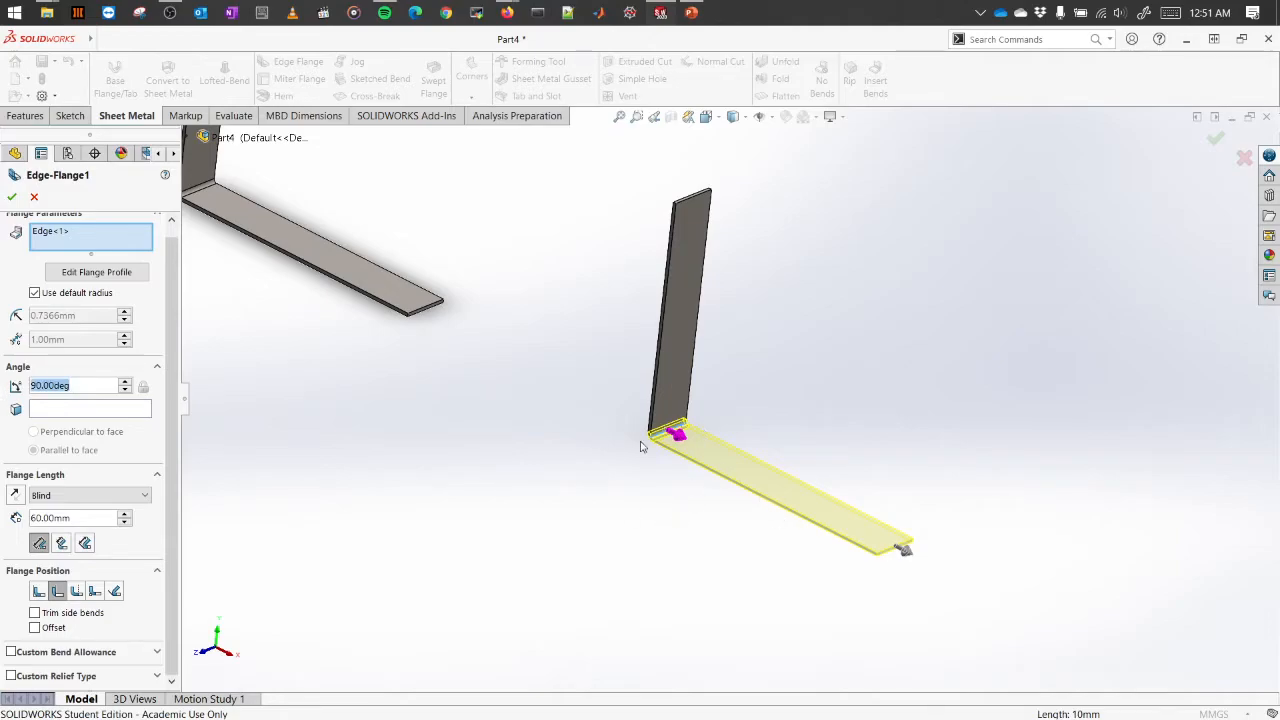
text(45)
key(Return)
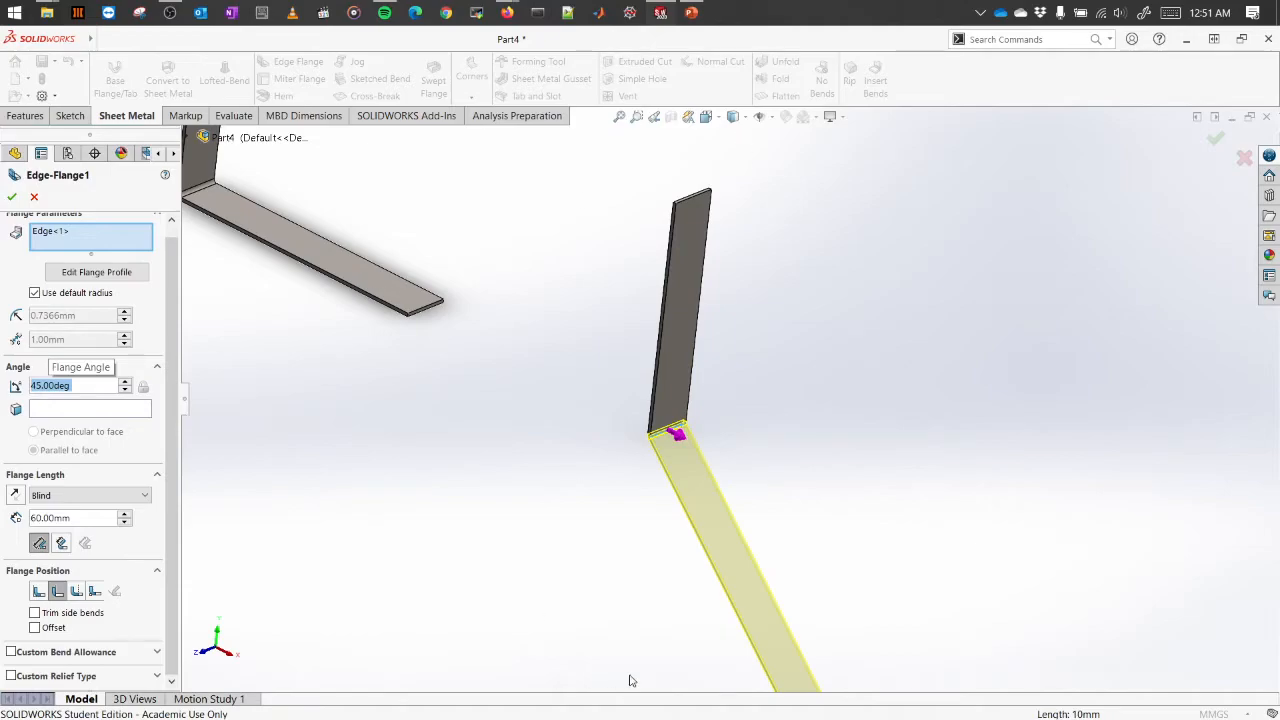
scroll(697, 637, up, 1)
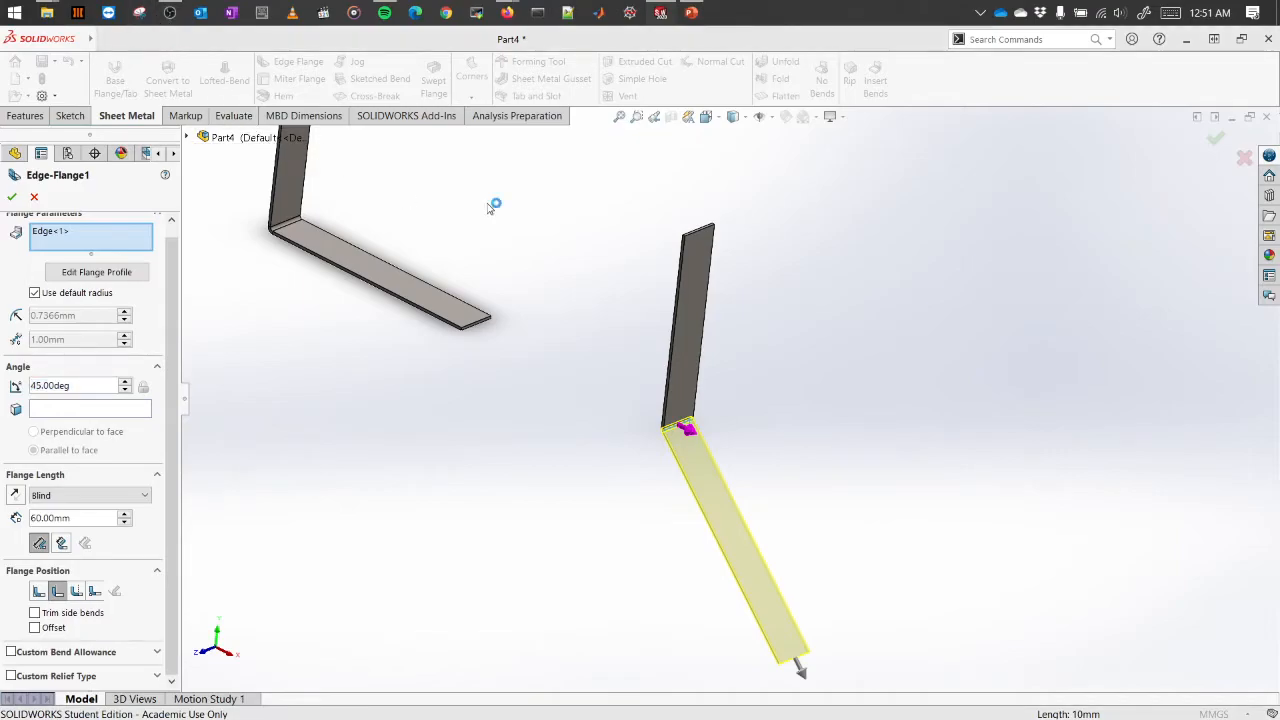
Step: Capture the angled flange preview with Snipping Tool, mark its bend angle as 45 in red pen, and return to SOLIDWORKS
click(766, 205)
drag(626, 194, 872, 690)
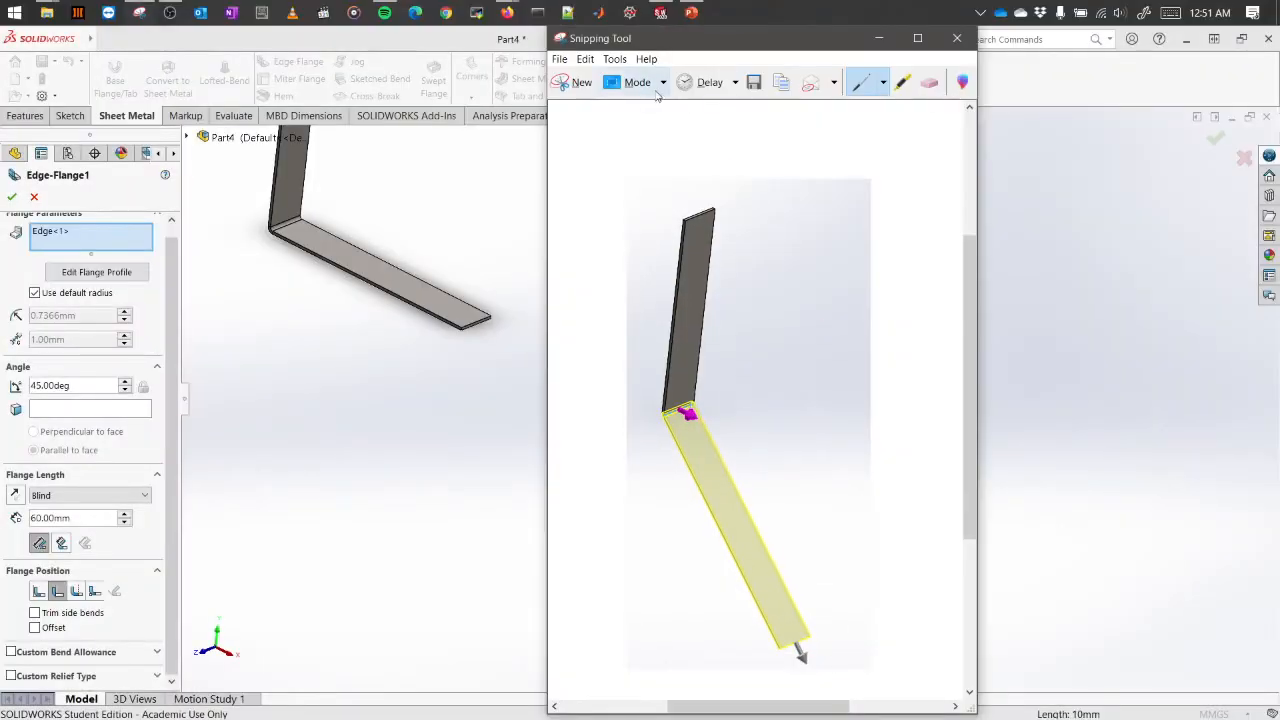
click(883, 83)
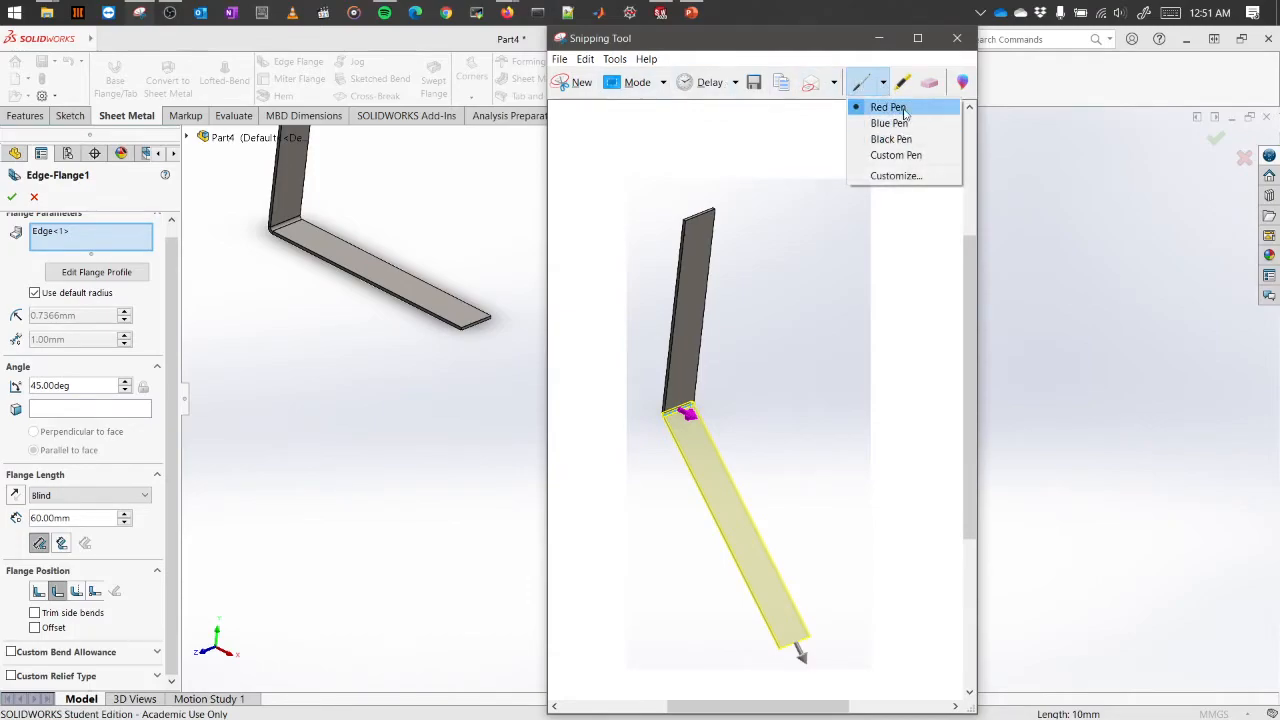
click(893, 107)
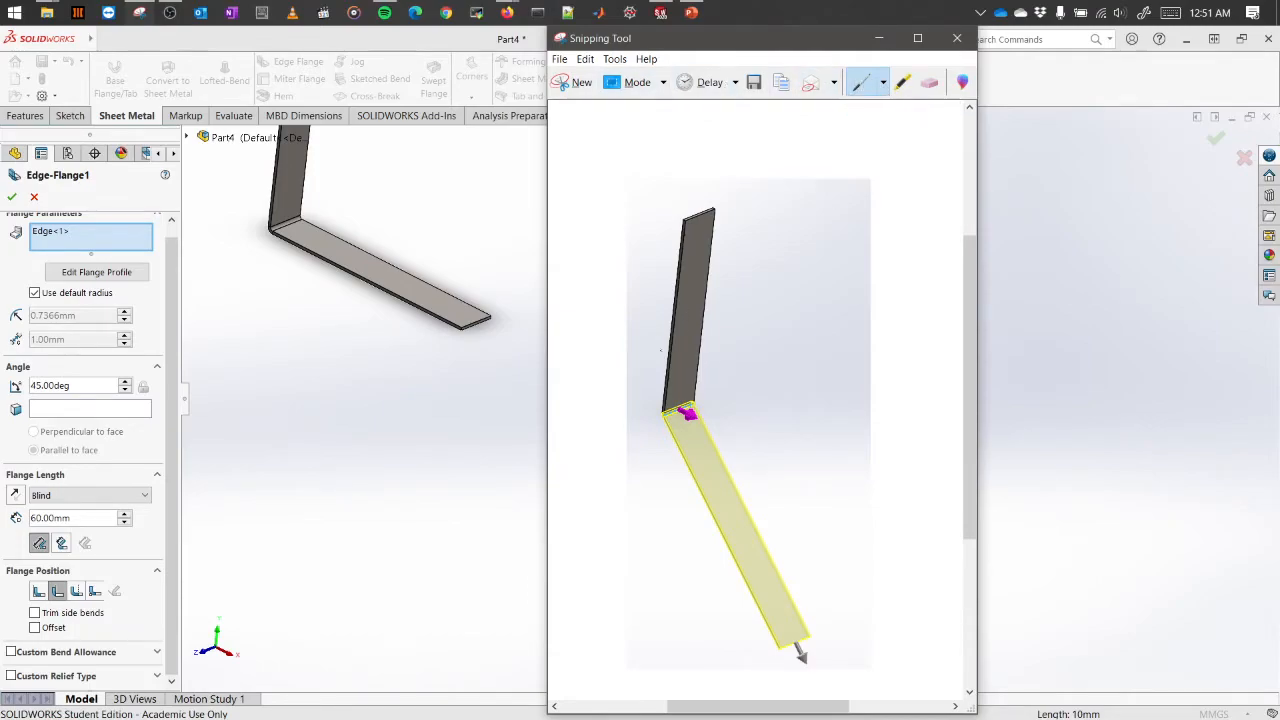
drag(667, 398, 632, 604)
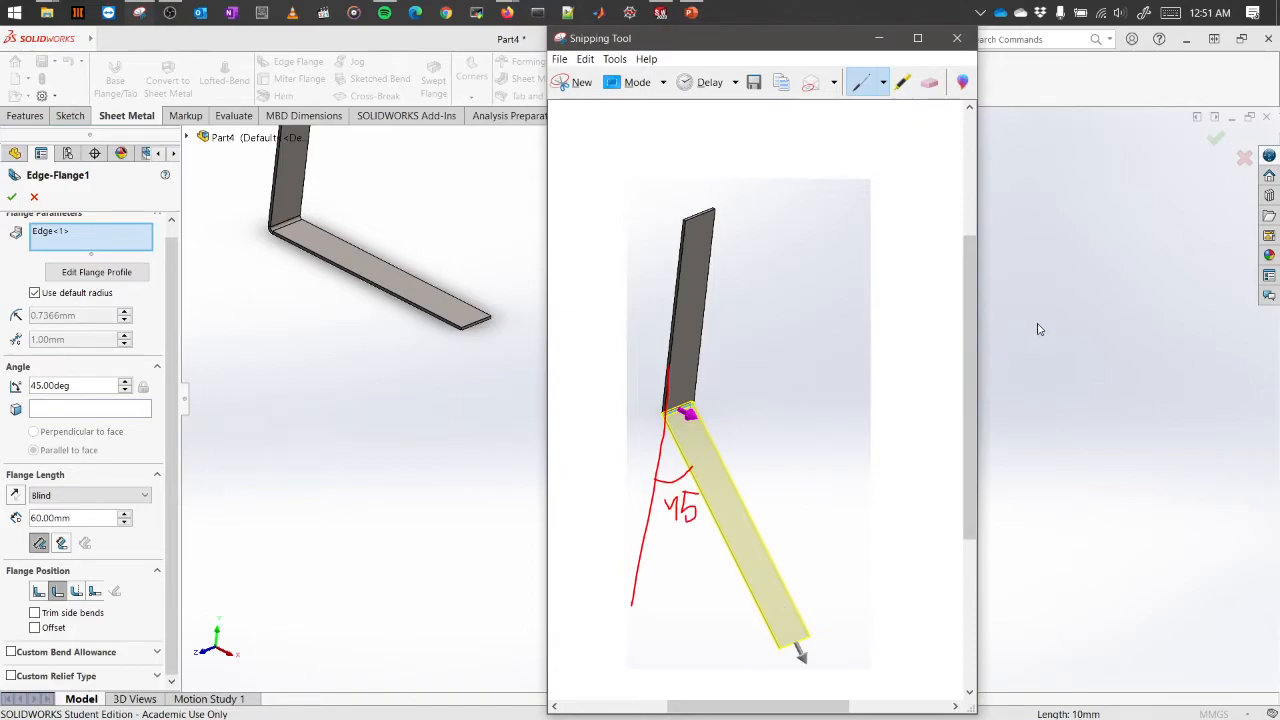
click(1037, 329)
Step: Preview the edge flange at a 120-degree angle and return the angle to 90 degrees
drag(80, 384, 30, 395)
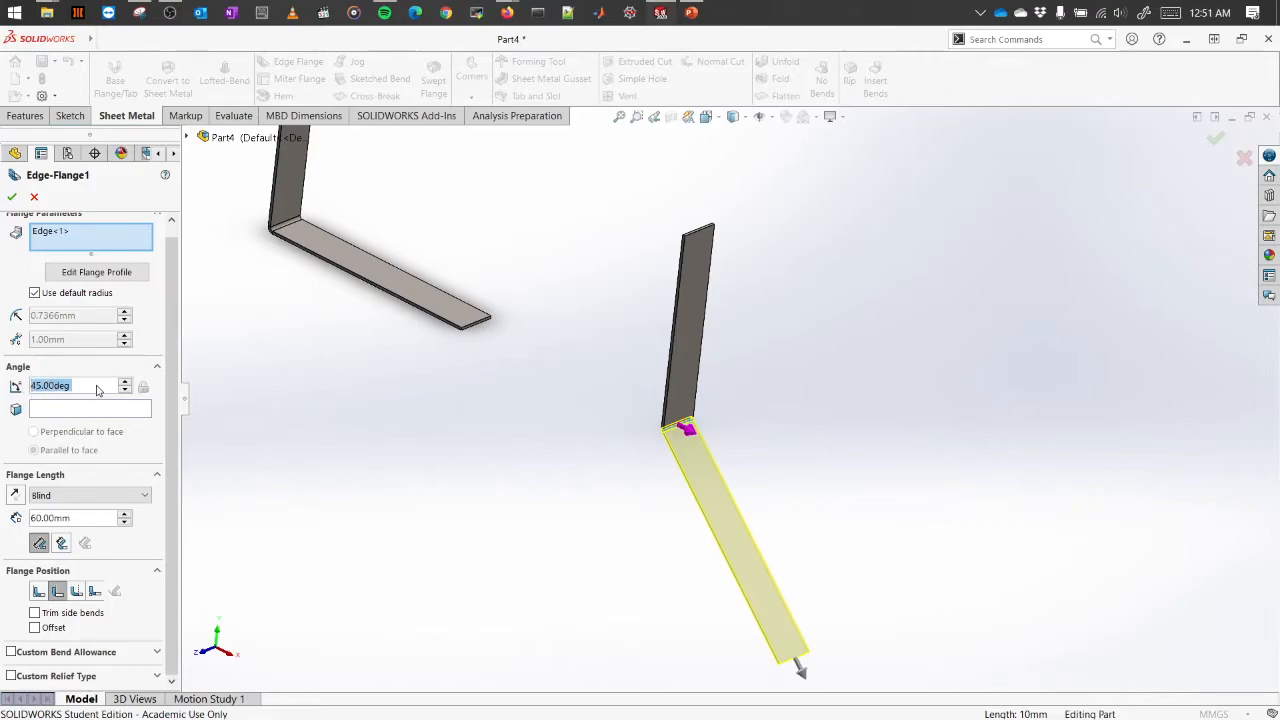
text(120)
key(Return)
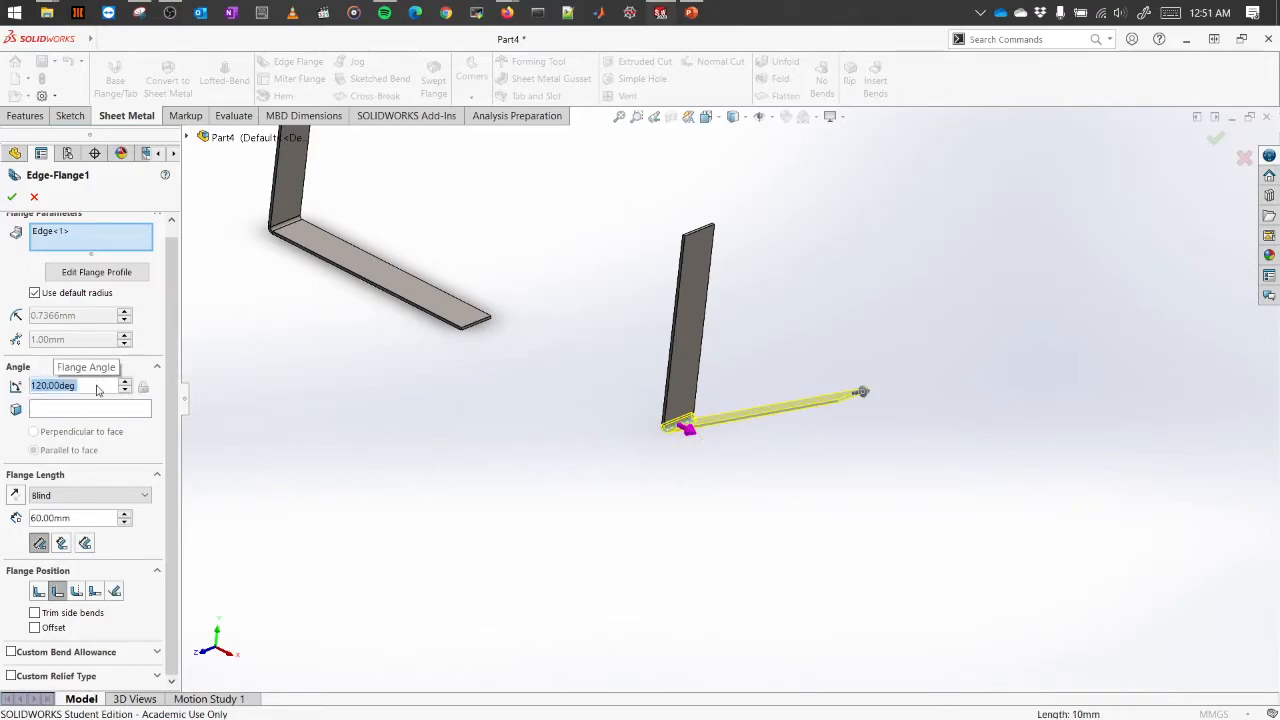
scroll(714, 394, down, 5)
scroll(609, 509, down, 3)
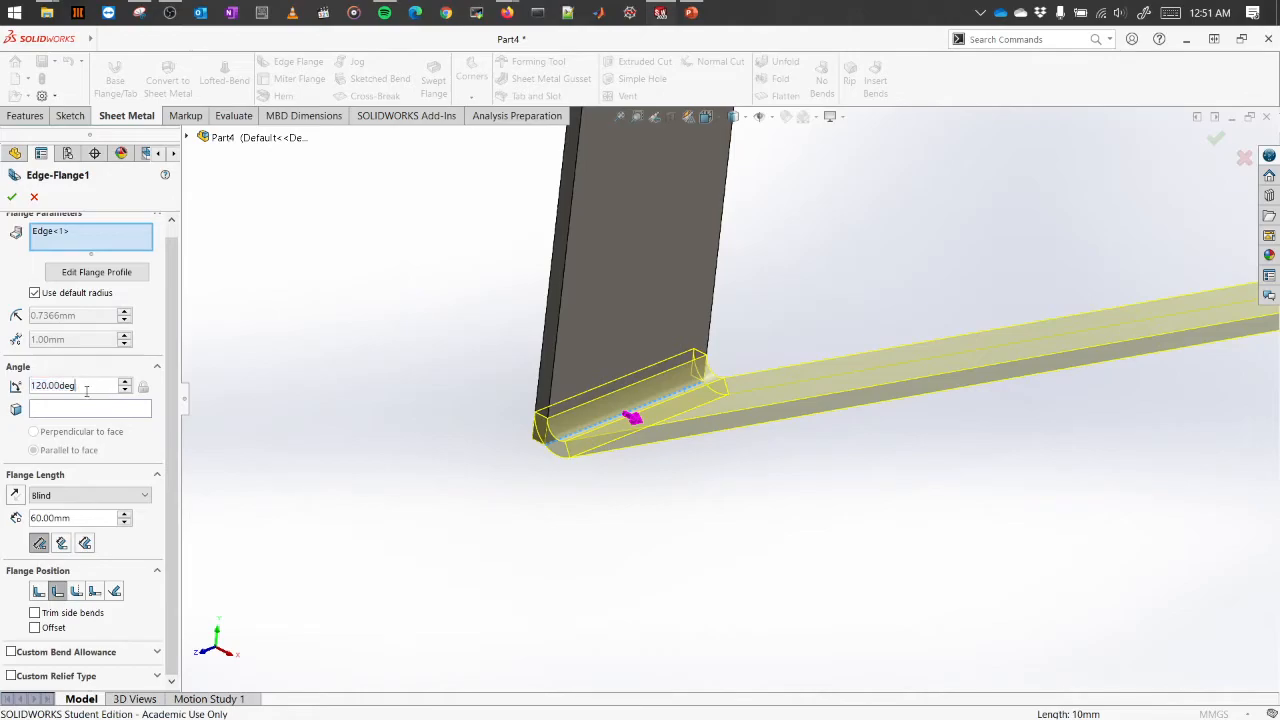
text(90)
key(Return)
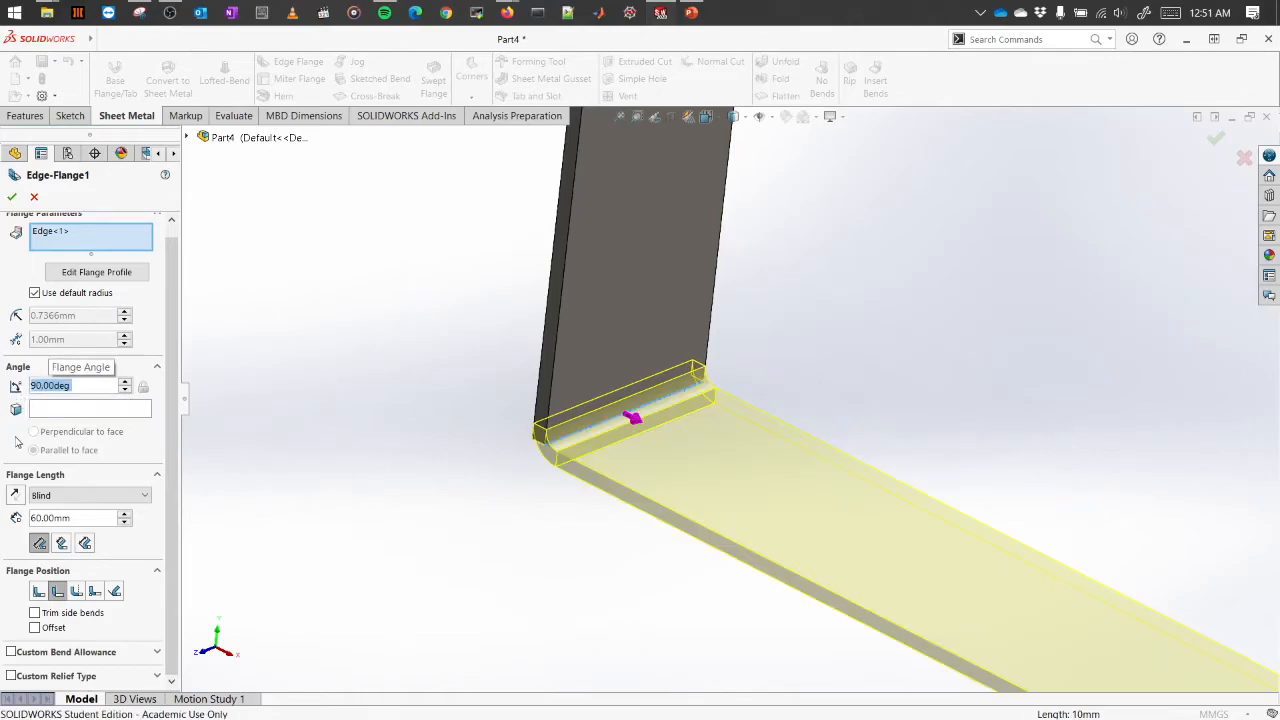
Step: Examine the bend corner up close and switch the flange position to Material Inside
scroll(634, 599, up, 4)
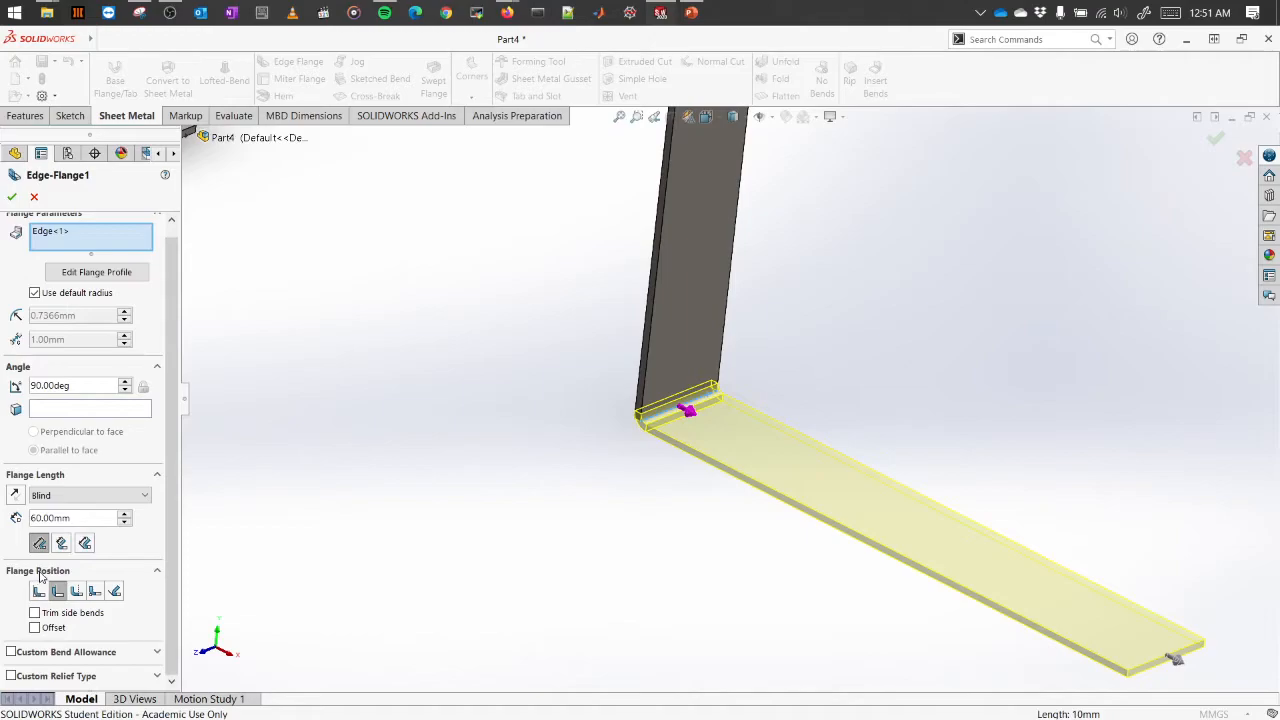
scroll(688, 418, down, 2)
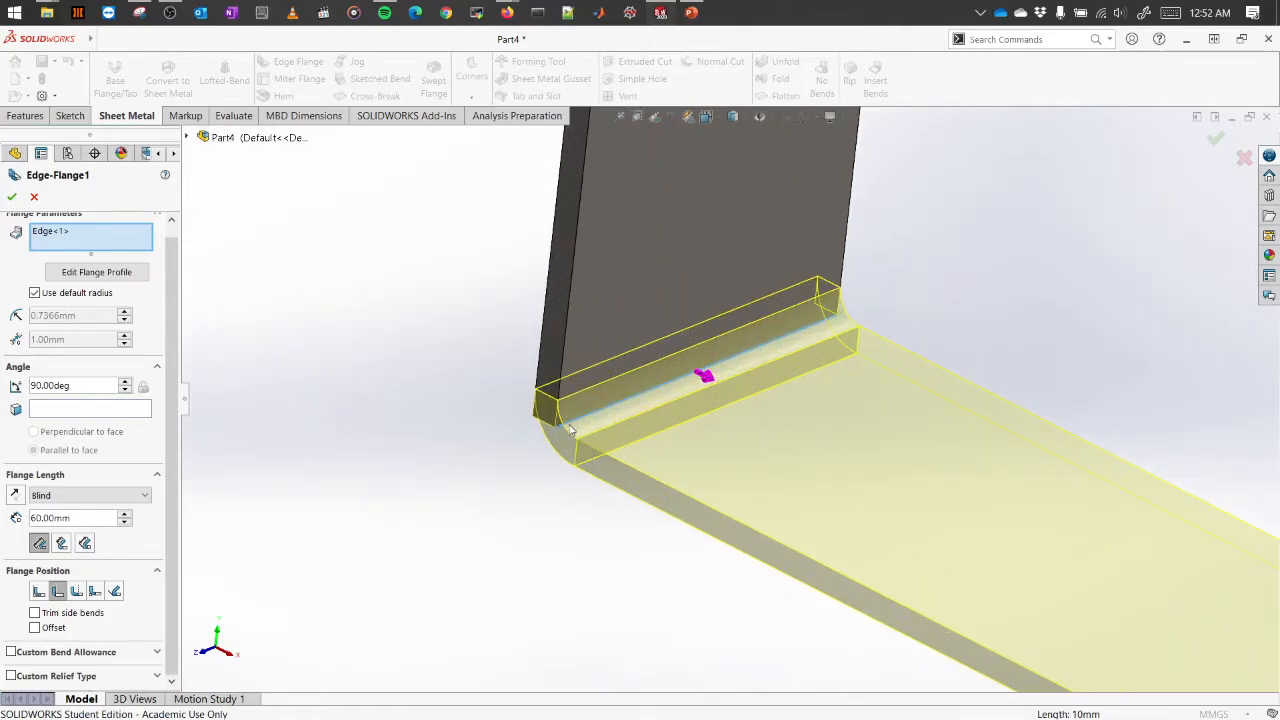
scroll(580, 430, up, 2)
scroll(676, 451, down, 6)
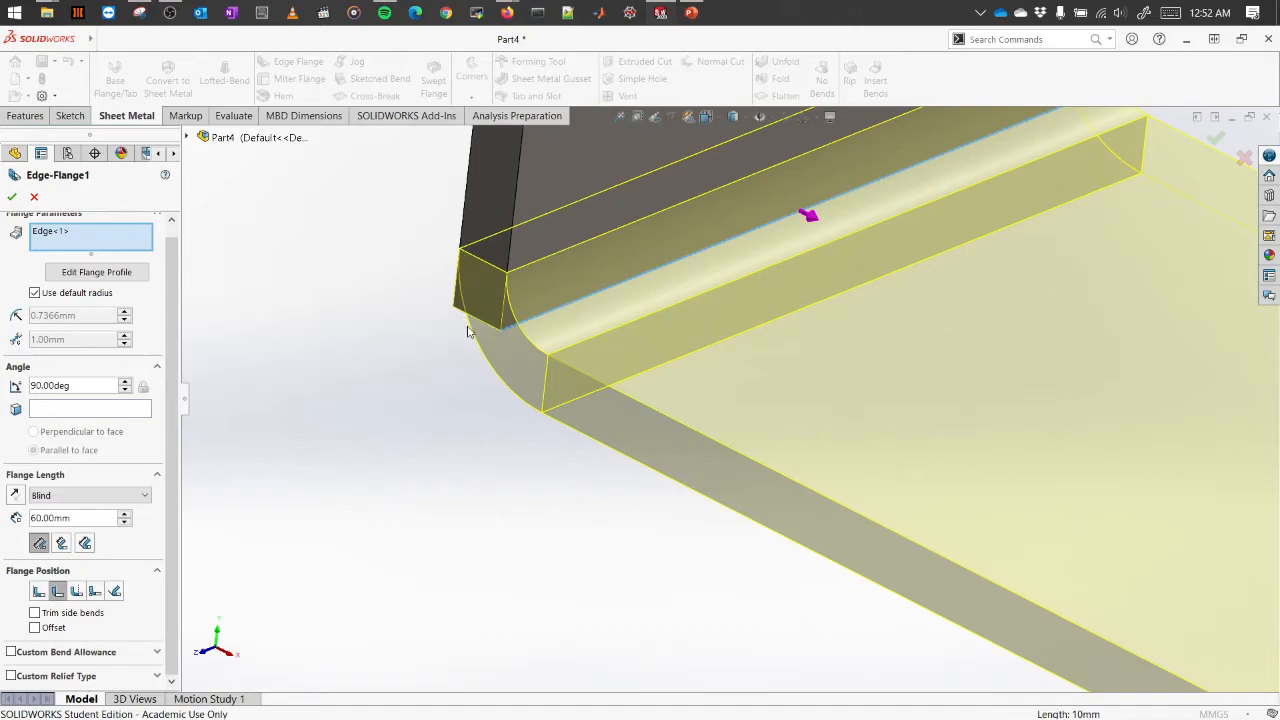
click(39, 592)
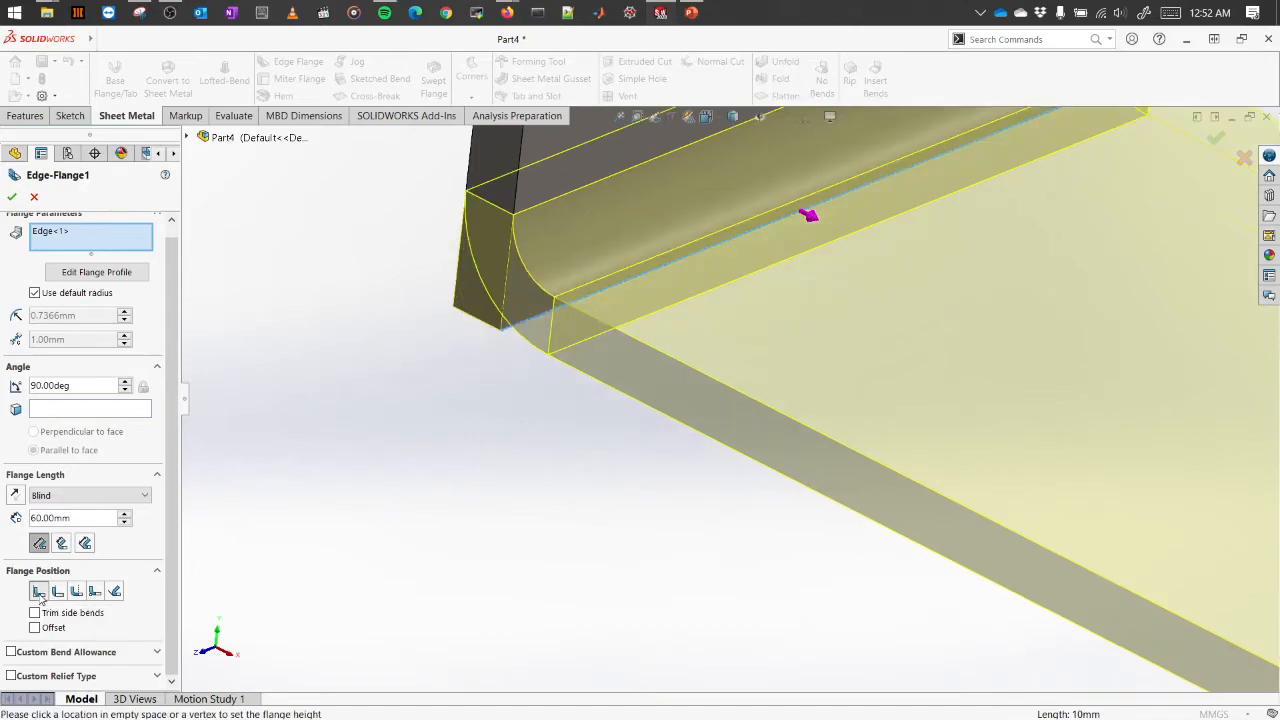
scroll(574, 136, up, 3)
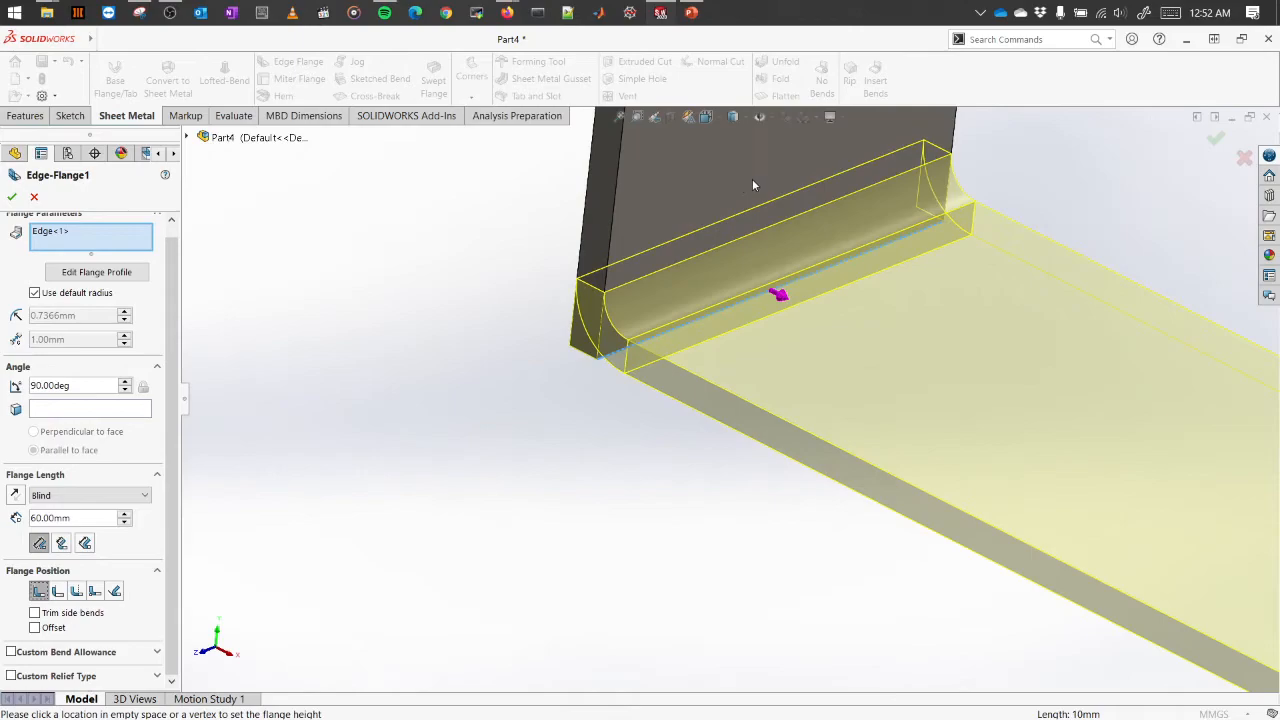
scroll(751, 170, down, 1)
Step: Snip the bend corner in Snipping Tool, annotate its outer boundary in red and the offset thickness in blue, and return to SOLIDWORKS
click(142, 14)
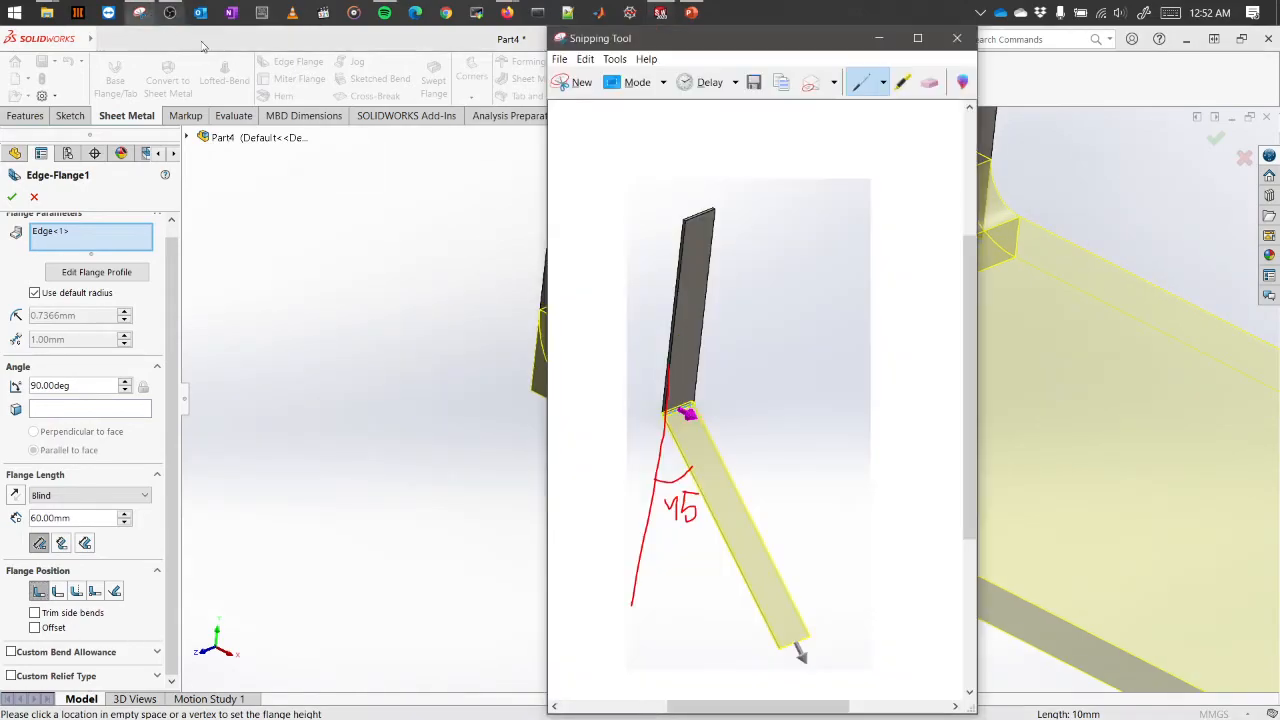
click(577, 83)
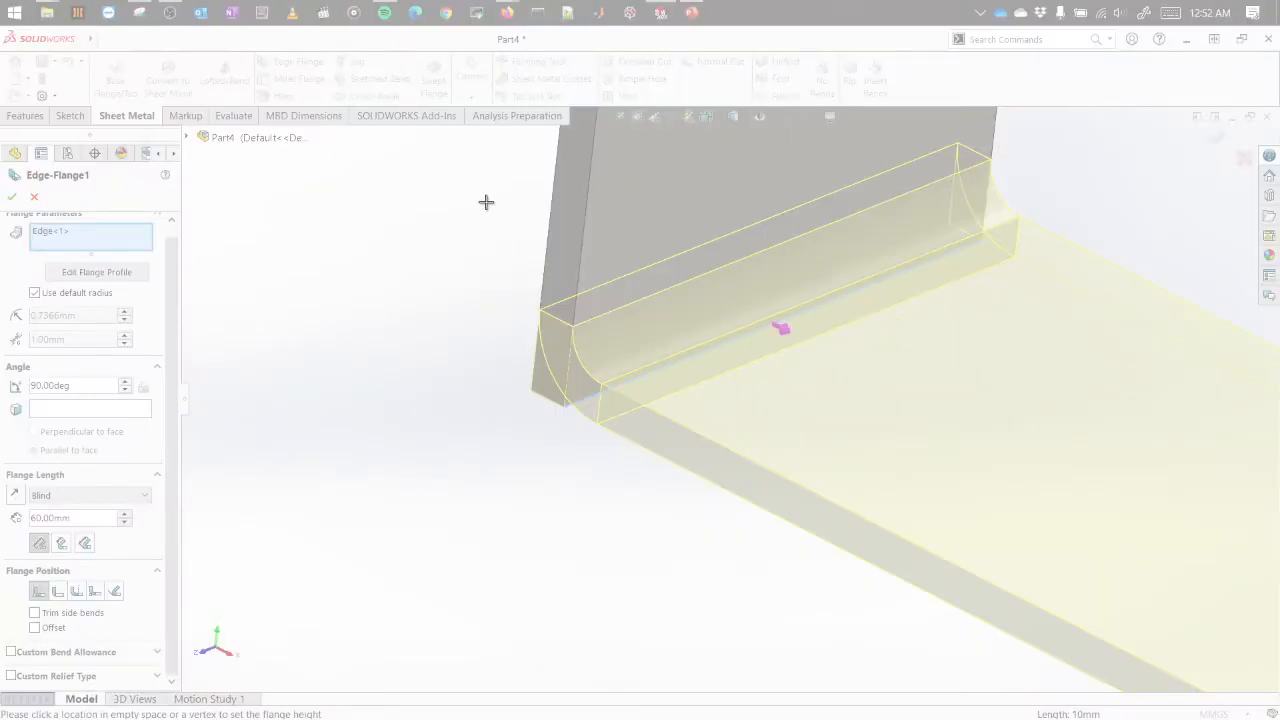
drag(486, 200, 773, 540)
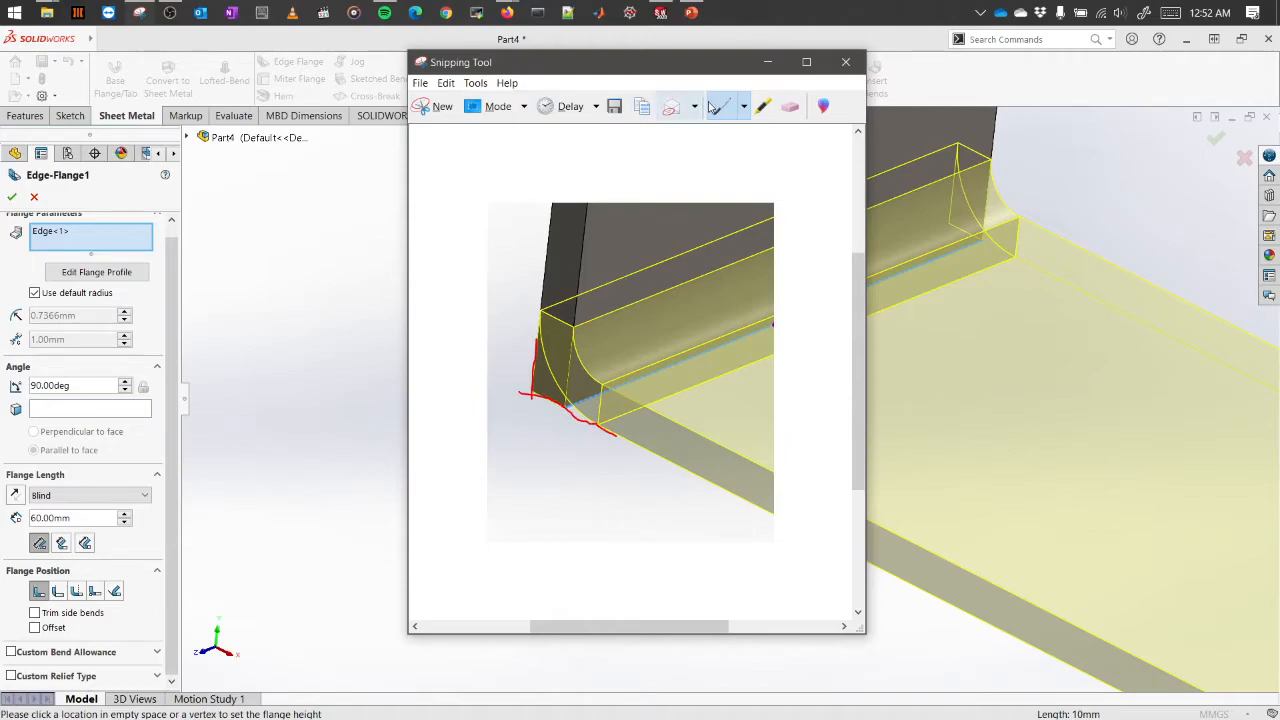
click(744, 105)
click(750, 147)
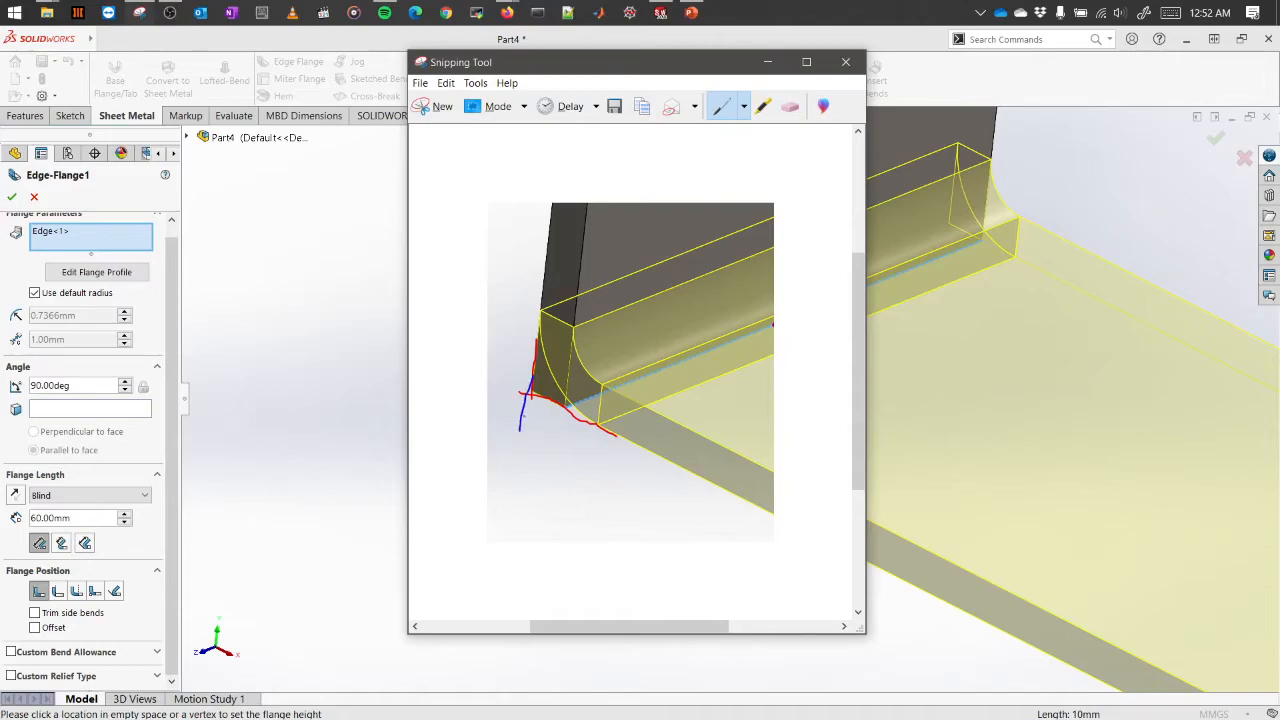
drag(519, 430, 612, 450)
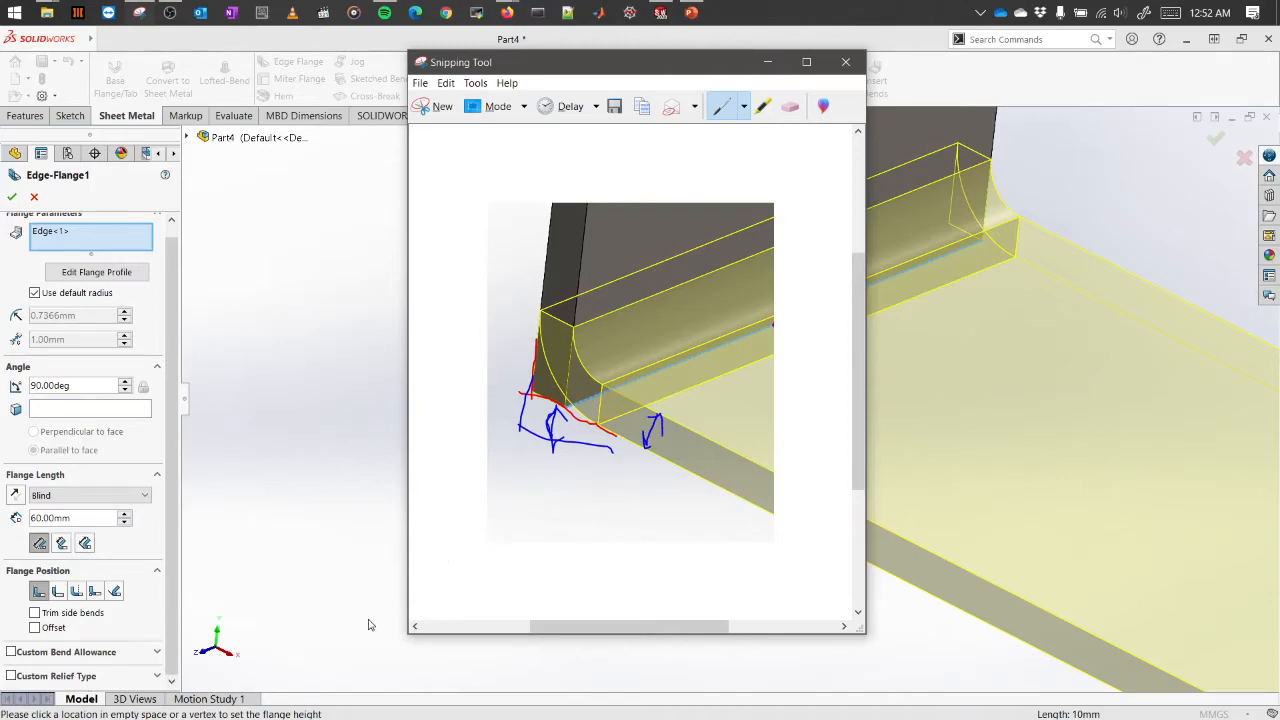
click(334, 532)
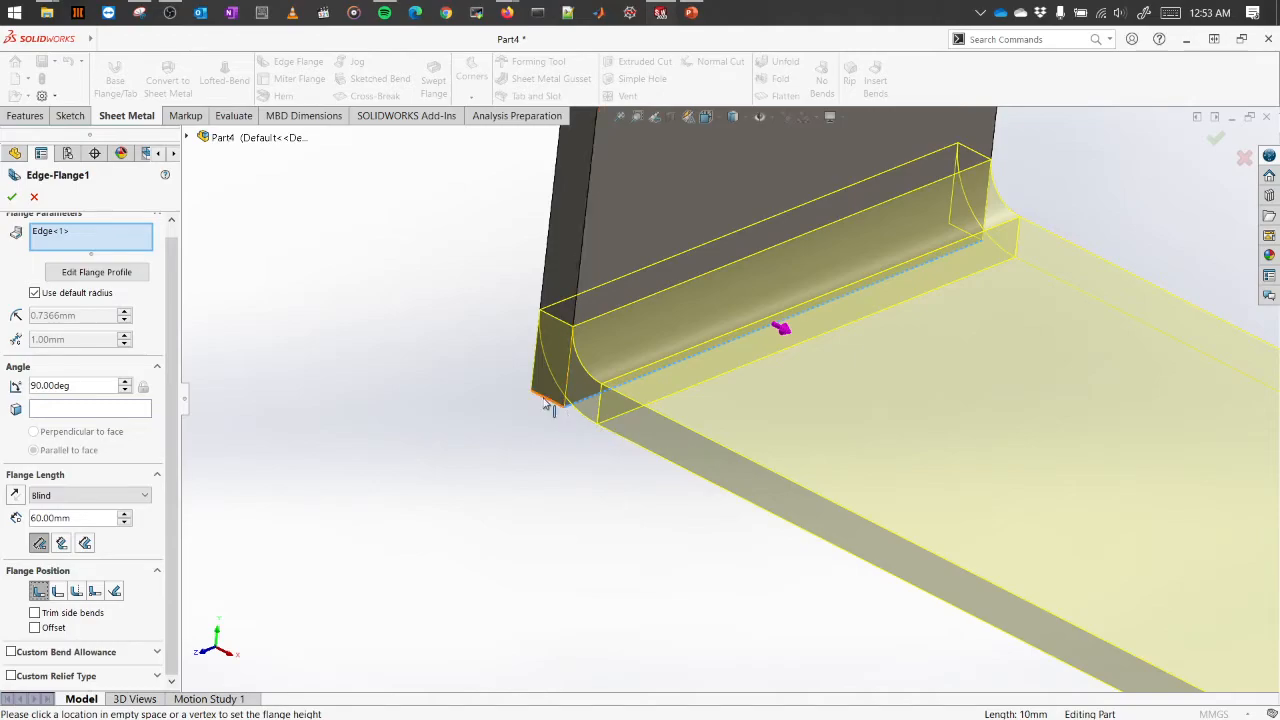
Step: Compare the edge flange preview using the Material Outside, Bend Outside and Bend from Virtual Sharp positions
click(58, 591)
middle_drag(708, 551, 592, 448)
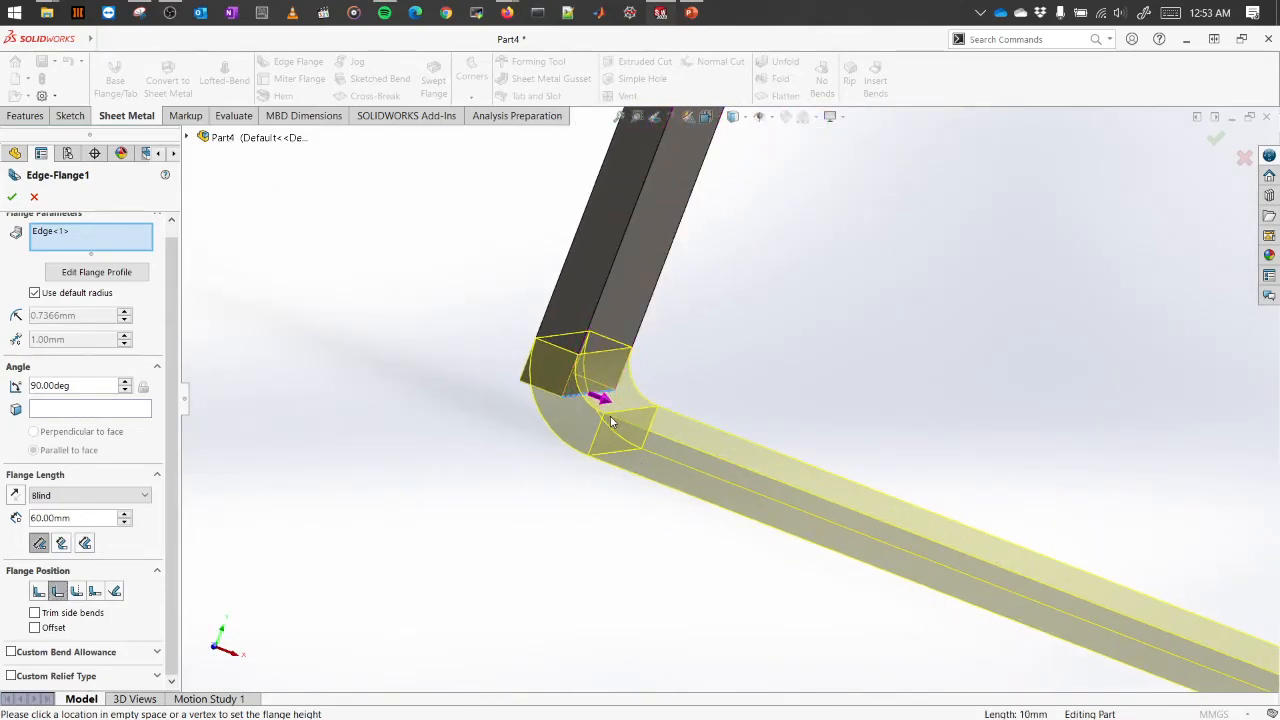
click(76, 592)
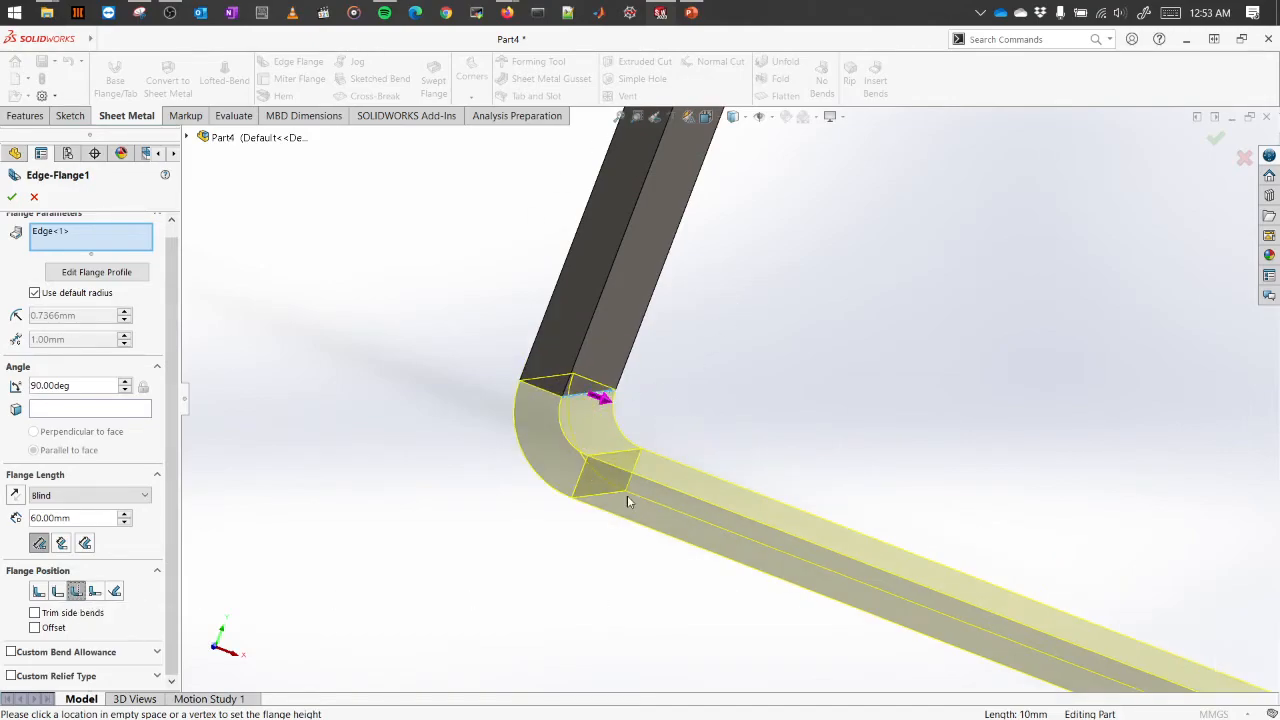
middle_drag(614, 530, 462, 538)
scroll(634, 595, up, 5)
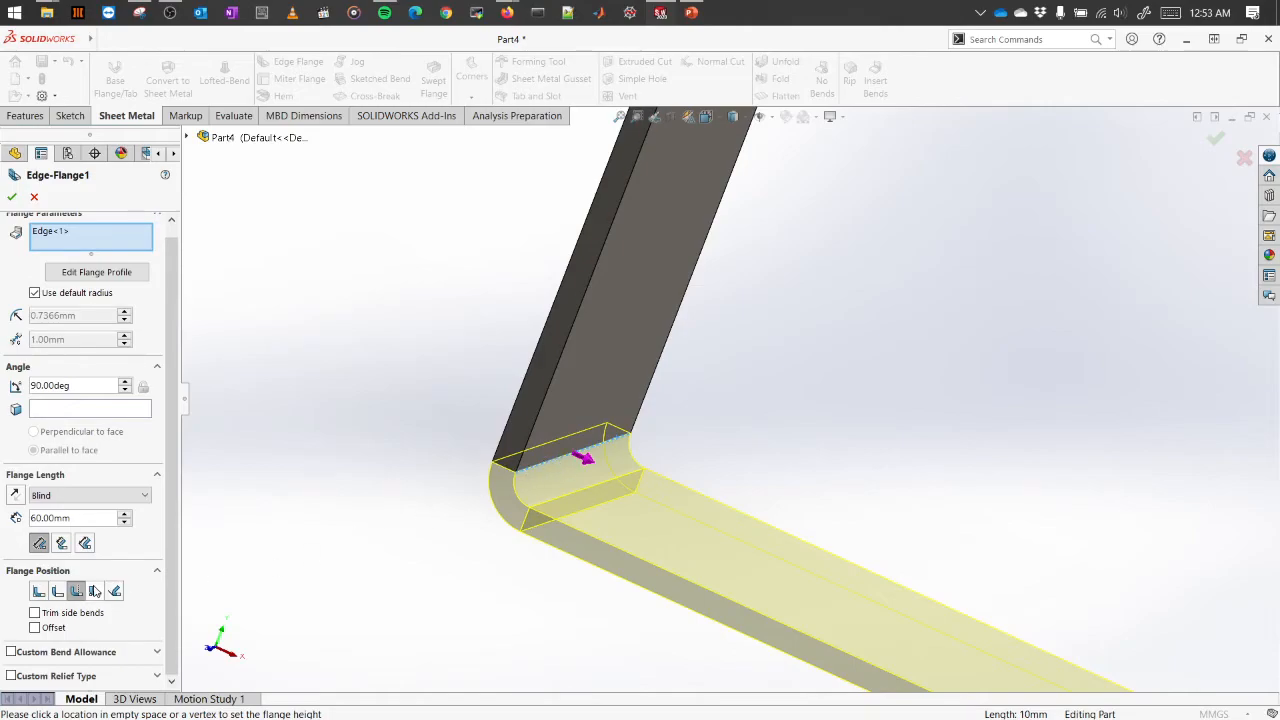
click(95, 591)
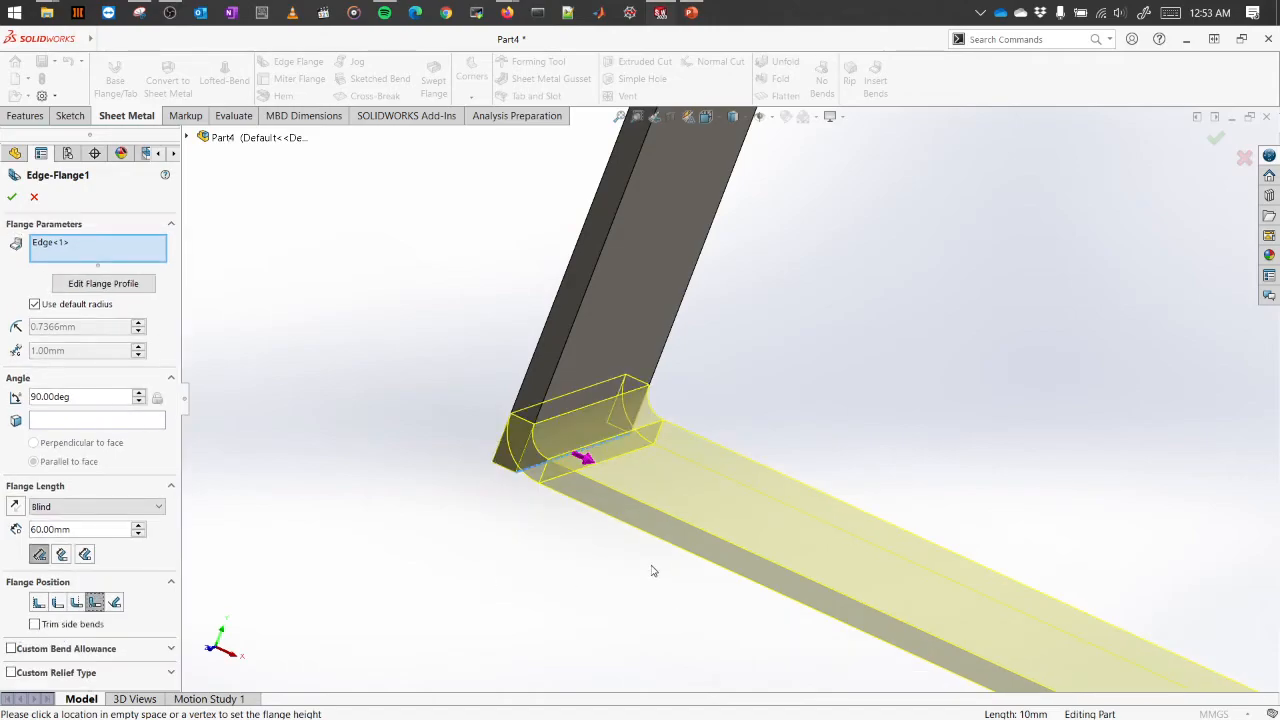
scroll(665, 550, up, 3)
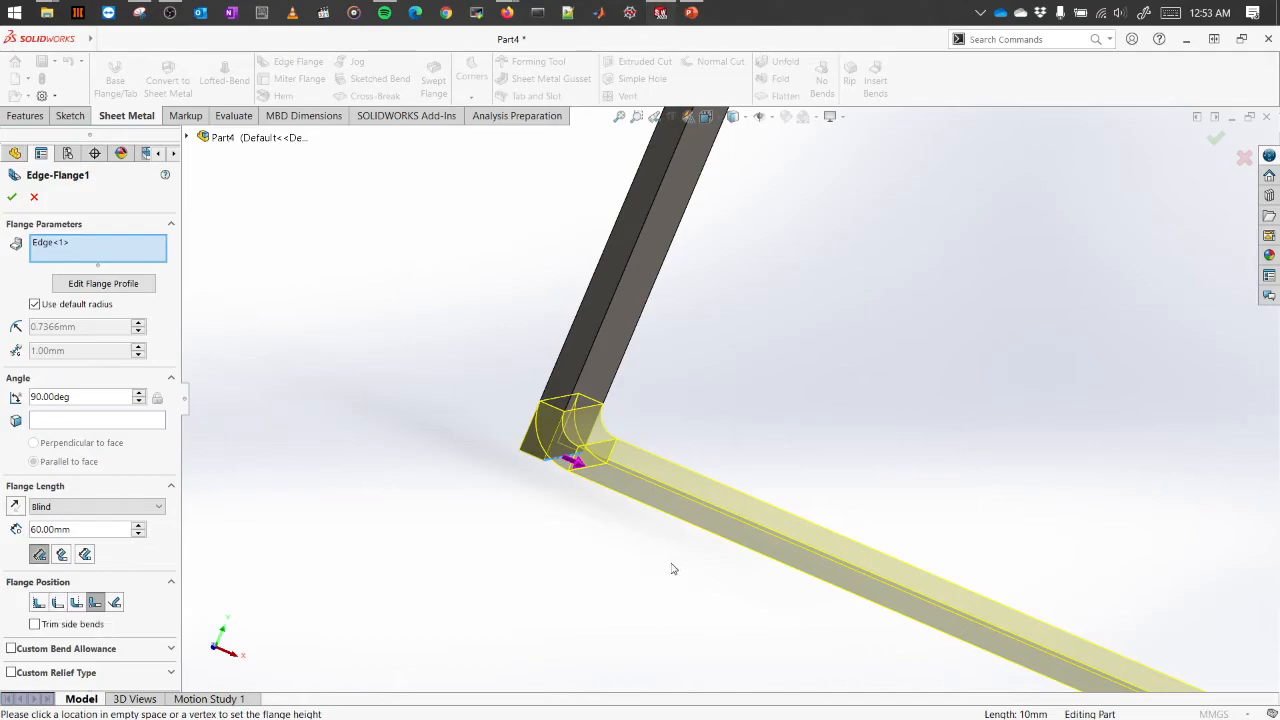
Step: Set the flange position to Material Inside and create the 60 mm edge flange at 90 degrees
click(76, 603)
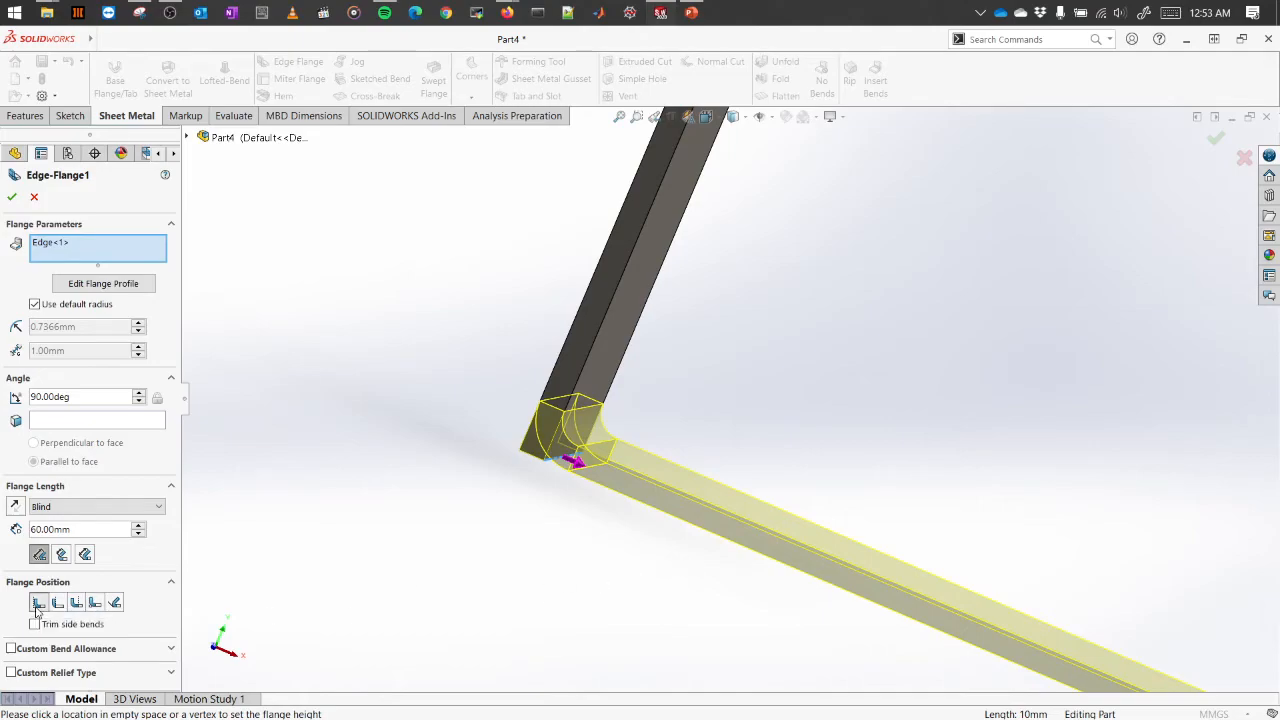
mouse_move(668, 589)
middle_down()
mouse_move(643, 578)
mouse_move(643, 589)
middle_up()
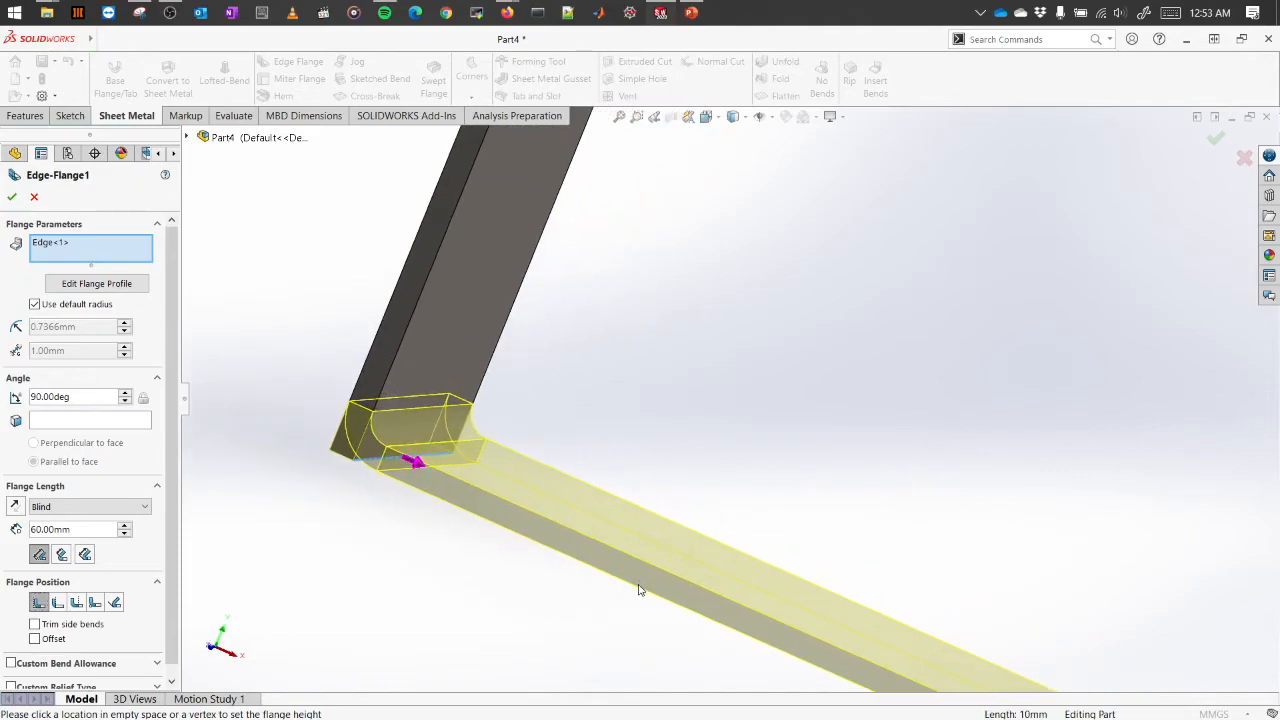
scroll(667, 601, up, 3)
scroll(667, 601, up, 1)
scroll(156, 605, down, 1)
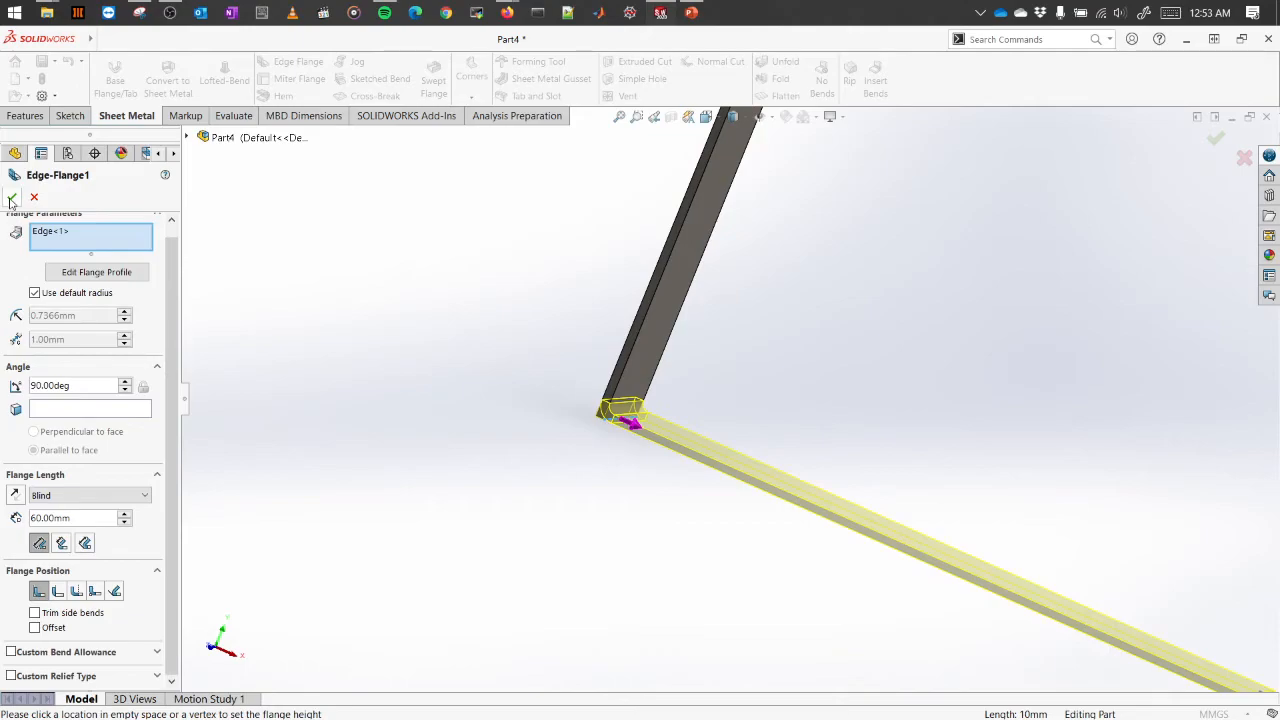
click(12, 198)
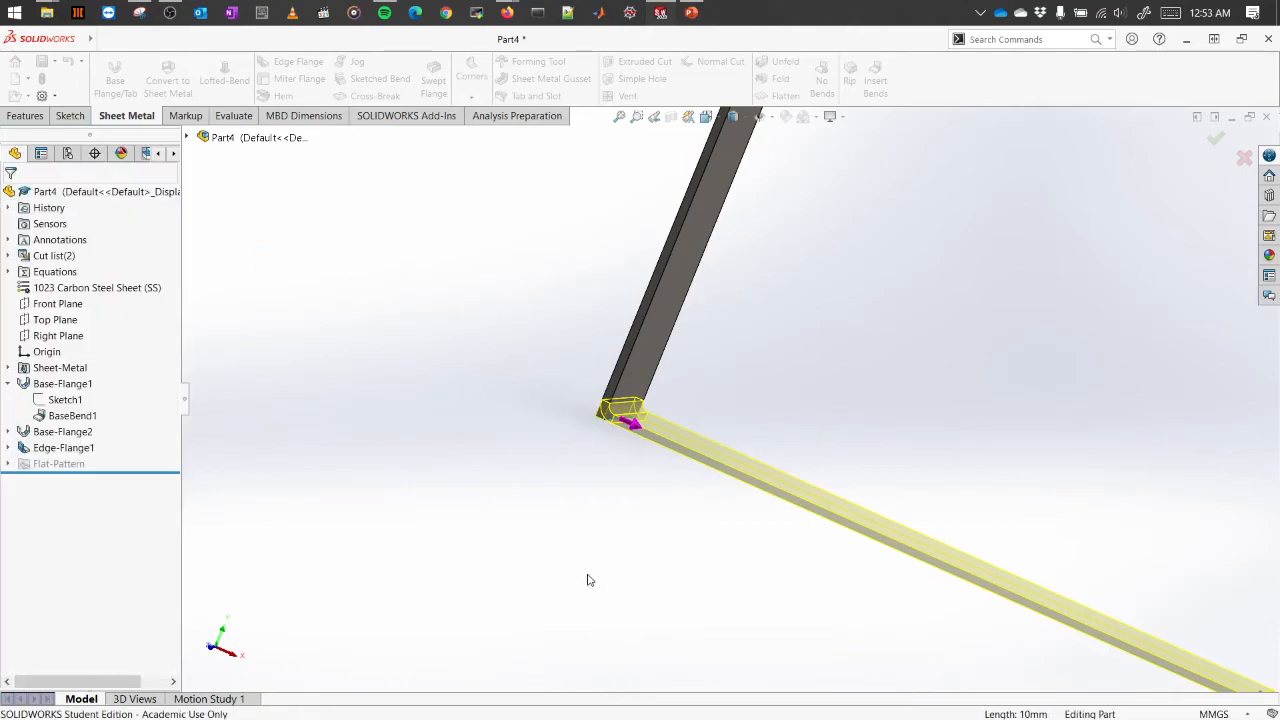
scroll(729, 556, up, 5)
middle_drag(935, 409, 874, 398)
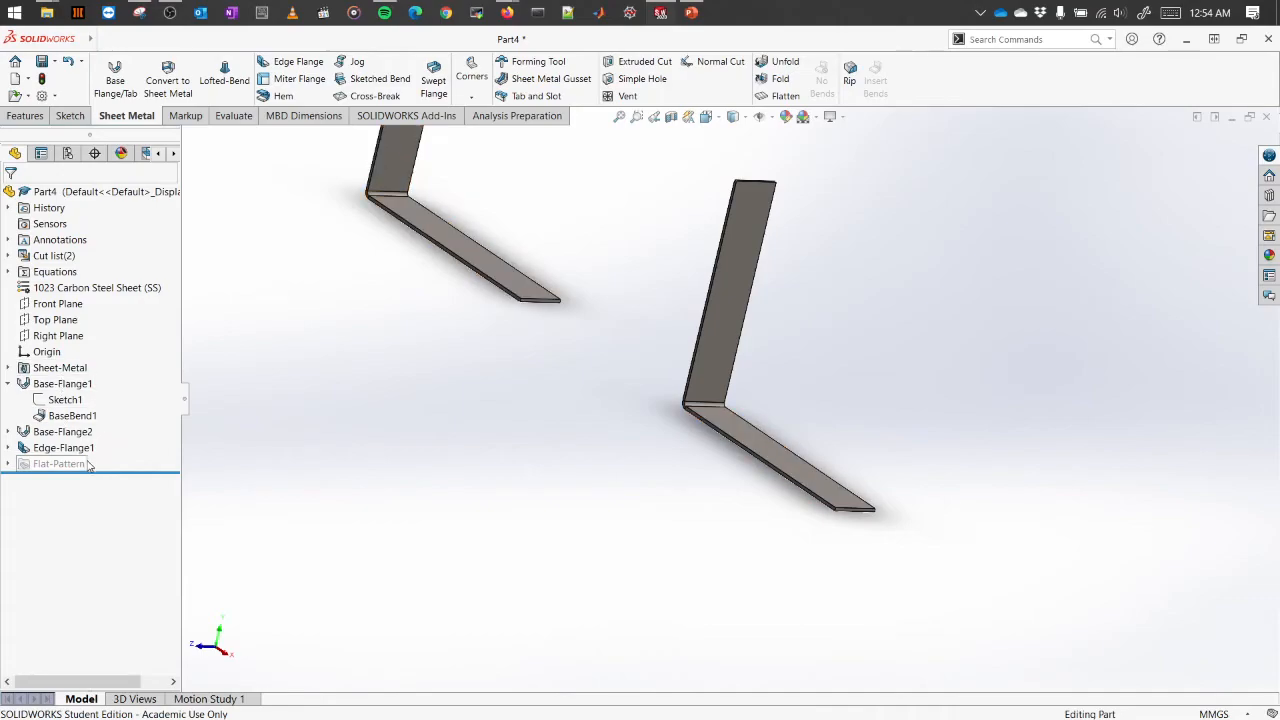
Step: Open the edge flange's profile sketch and draw two connected angled lines cutting across both corners of its free end
click(9, 451)
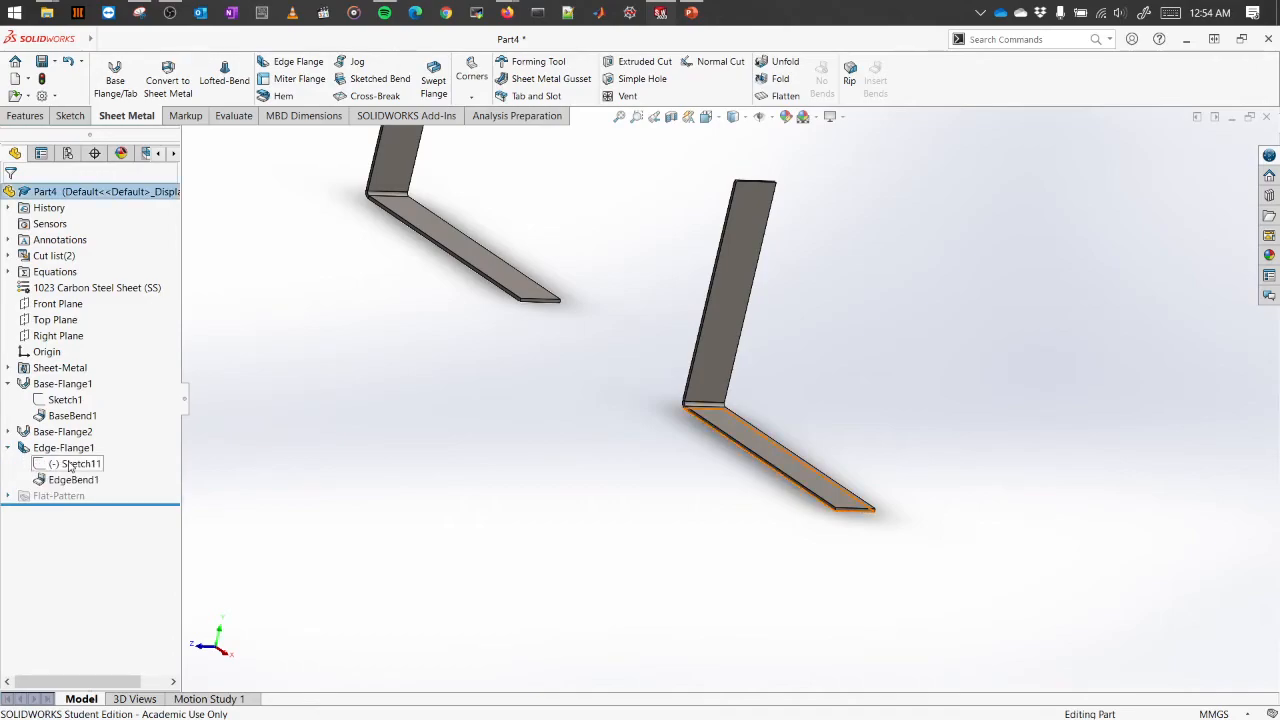
click(70, 465)
middle_drag(614, 477, 563, 531)
mouse_move(706, 515)
middle_down()
mouse_move(789, 511)
mouse_move(751, 546)
mouse_move(725, 408)
mouse_move(757, 463)
mouse_move(674, 457)
middle_up()
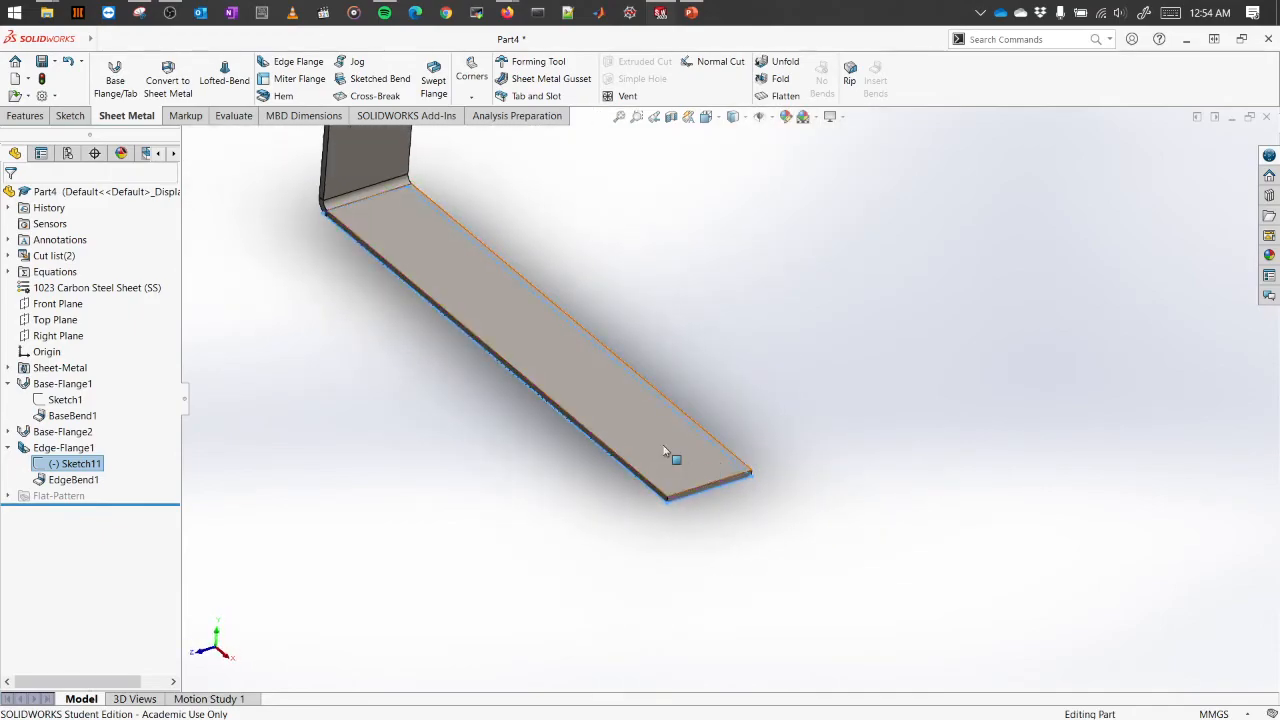
right_click(78, 465)
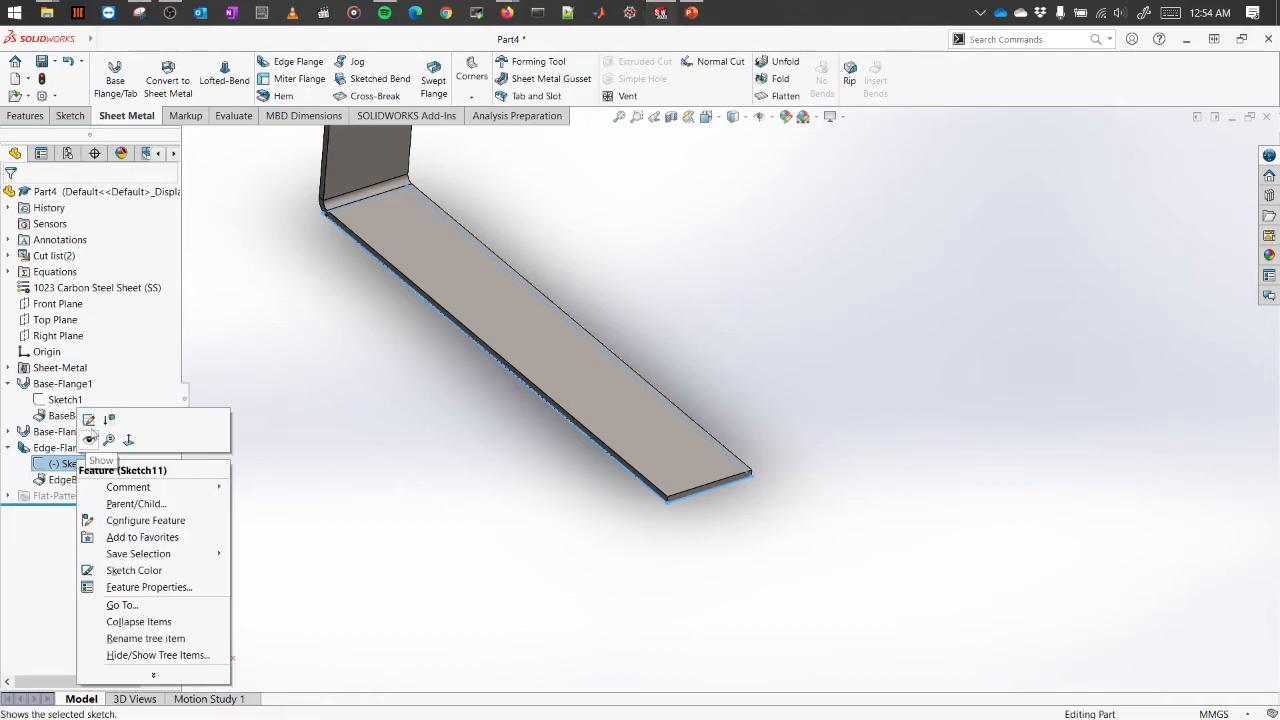
click(89, 421)
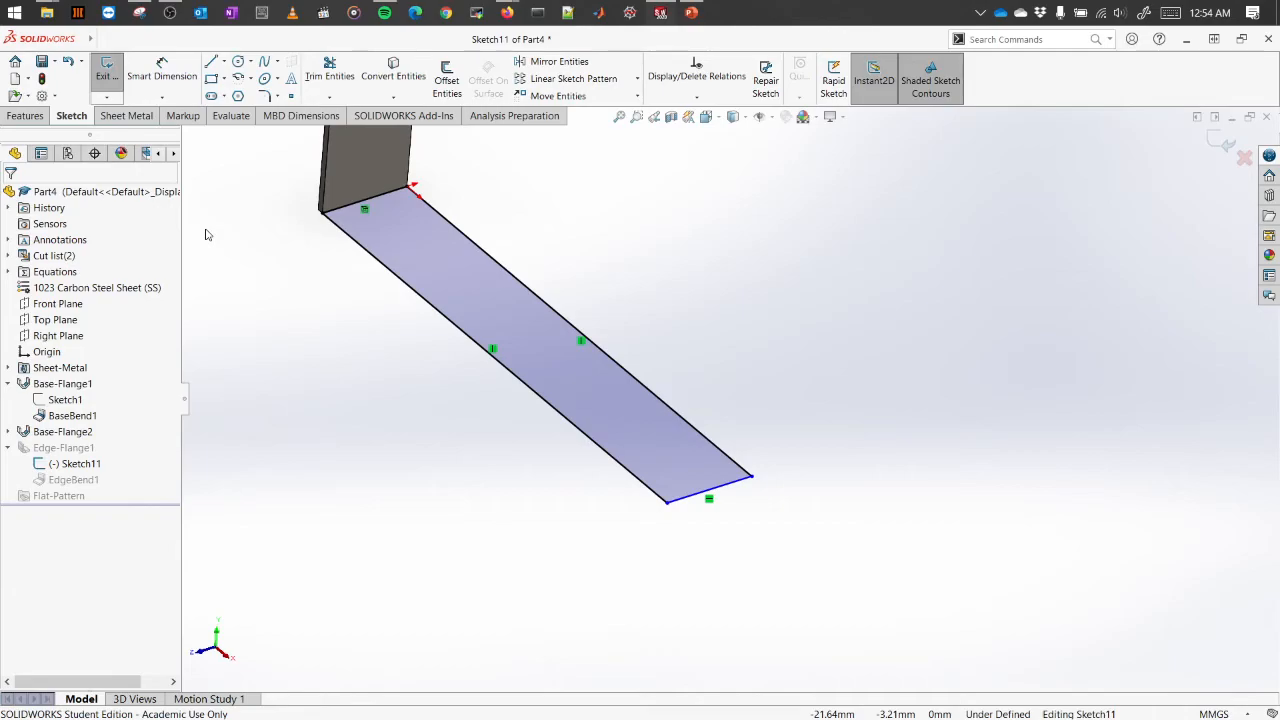
click(211, 64)
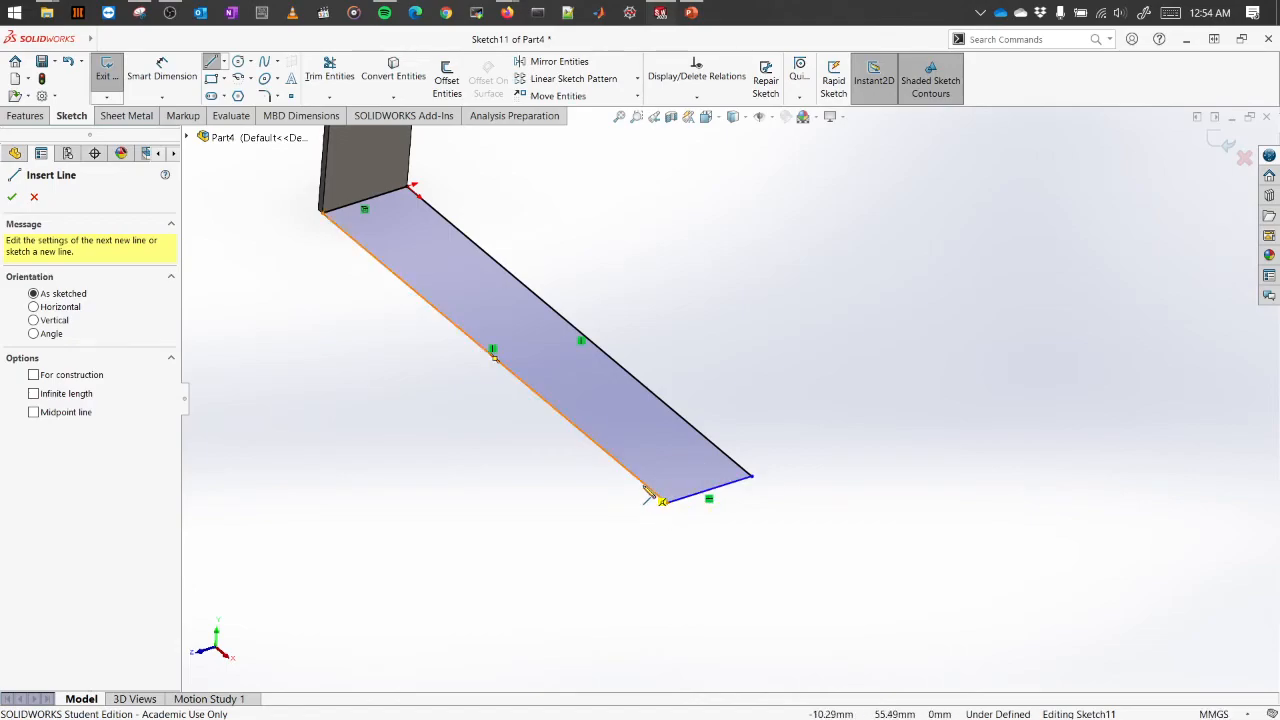
click(652, 494)
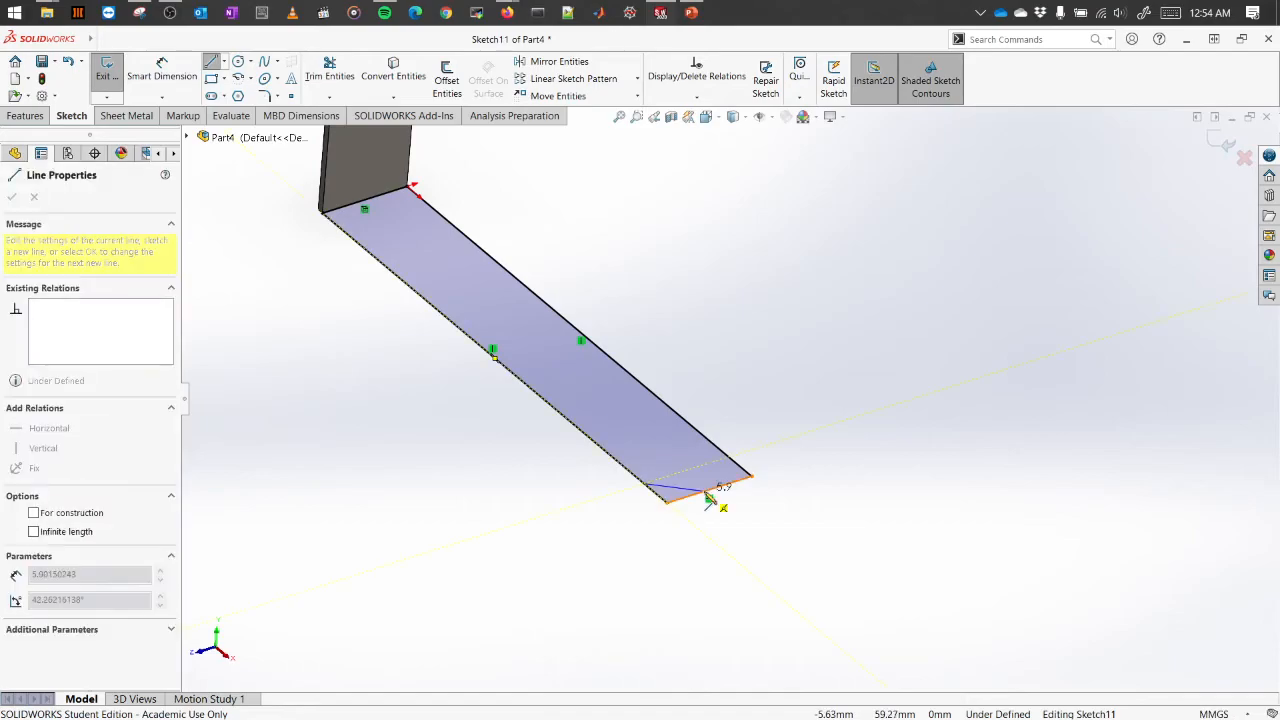
click(694, 499)
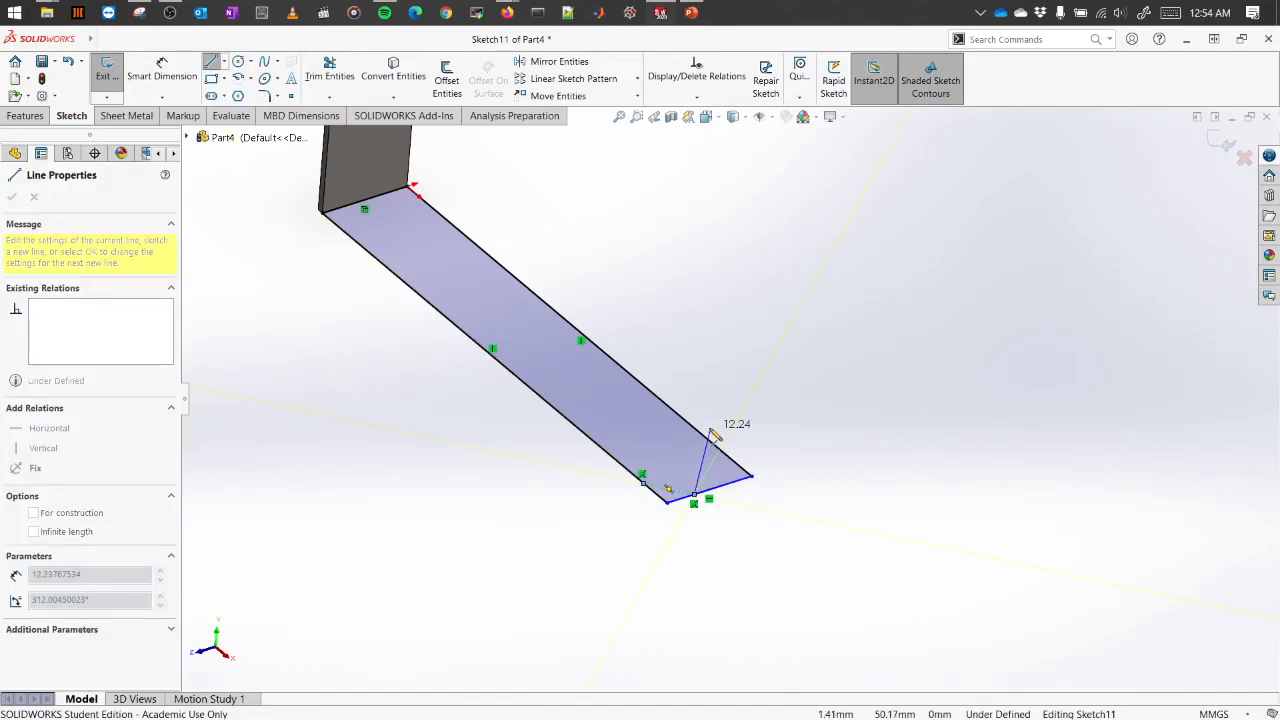
click(695, 428)
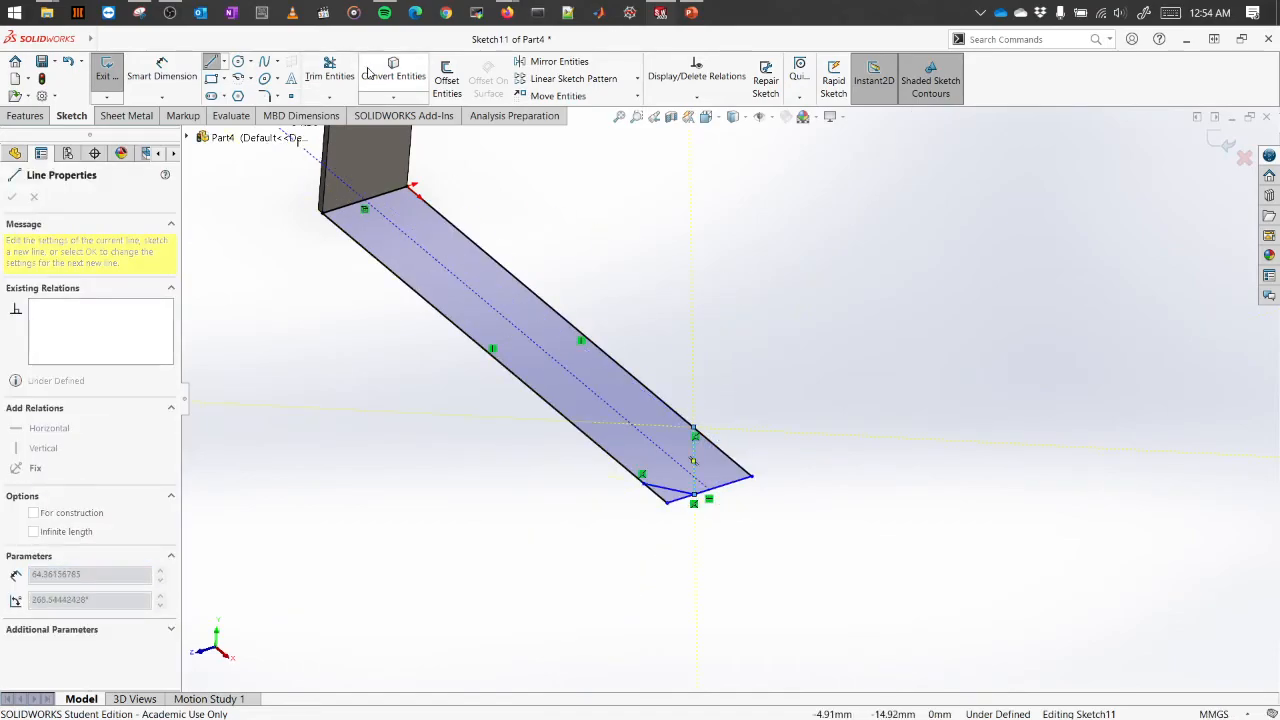
Step: Trim away the profile's outer corners beyond the angled lines and exit the sketch to rebuild the pointed flange
click(330, 76)
drag(729, 527, 742, 456)
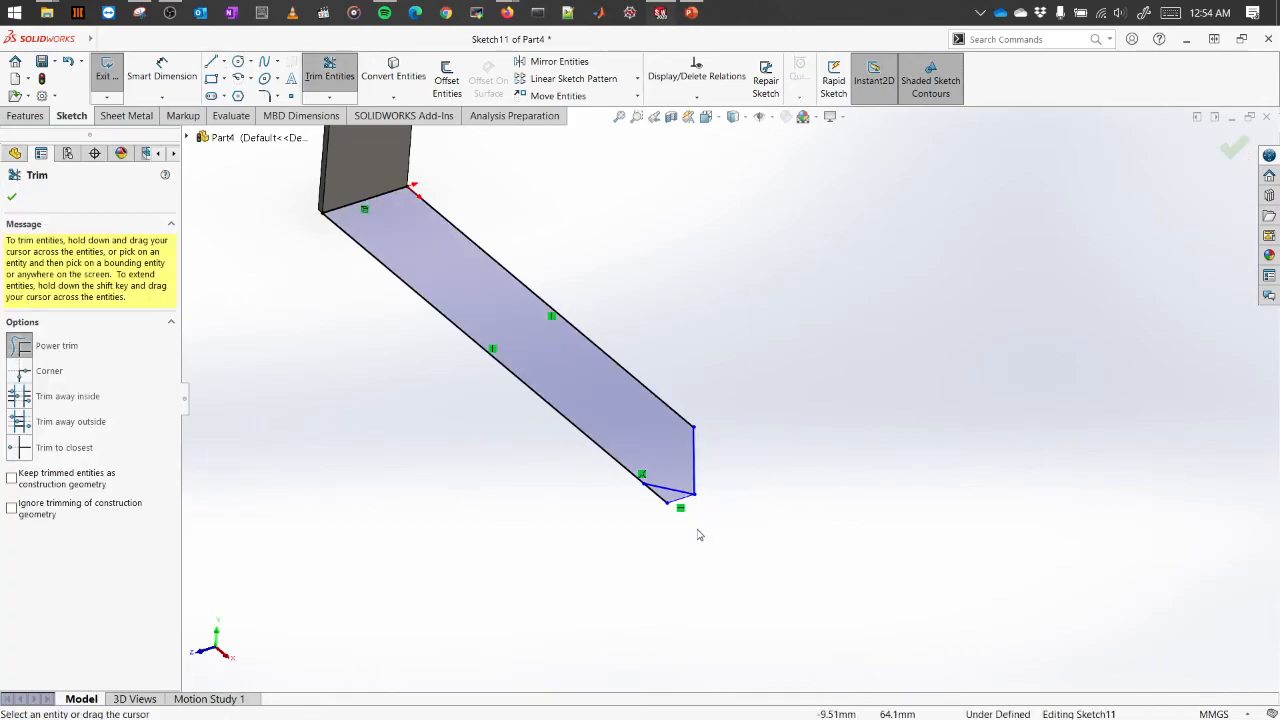
mouse_move(683, 522)
mouse_down()
mouse_move(666, 503)
mouse_move(697, 529)
mouse_up()
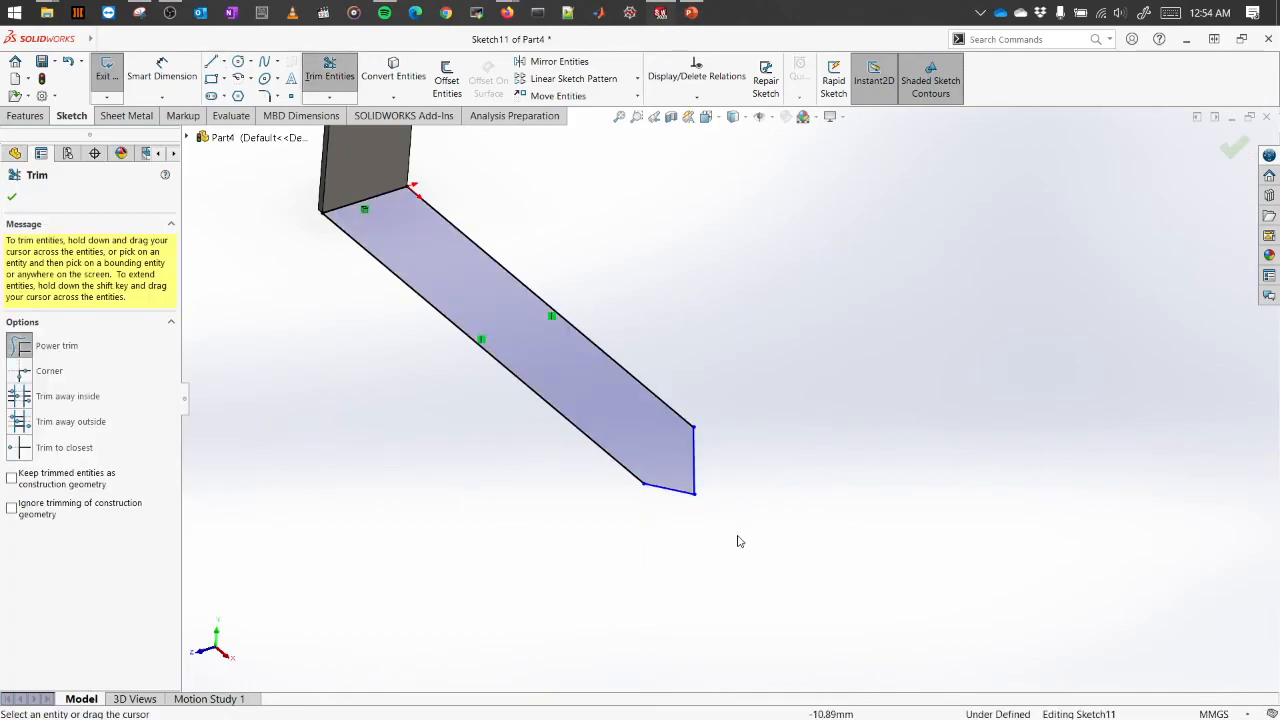
key(Escape)
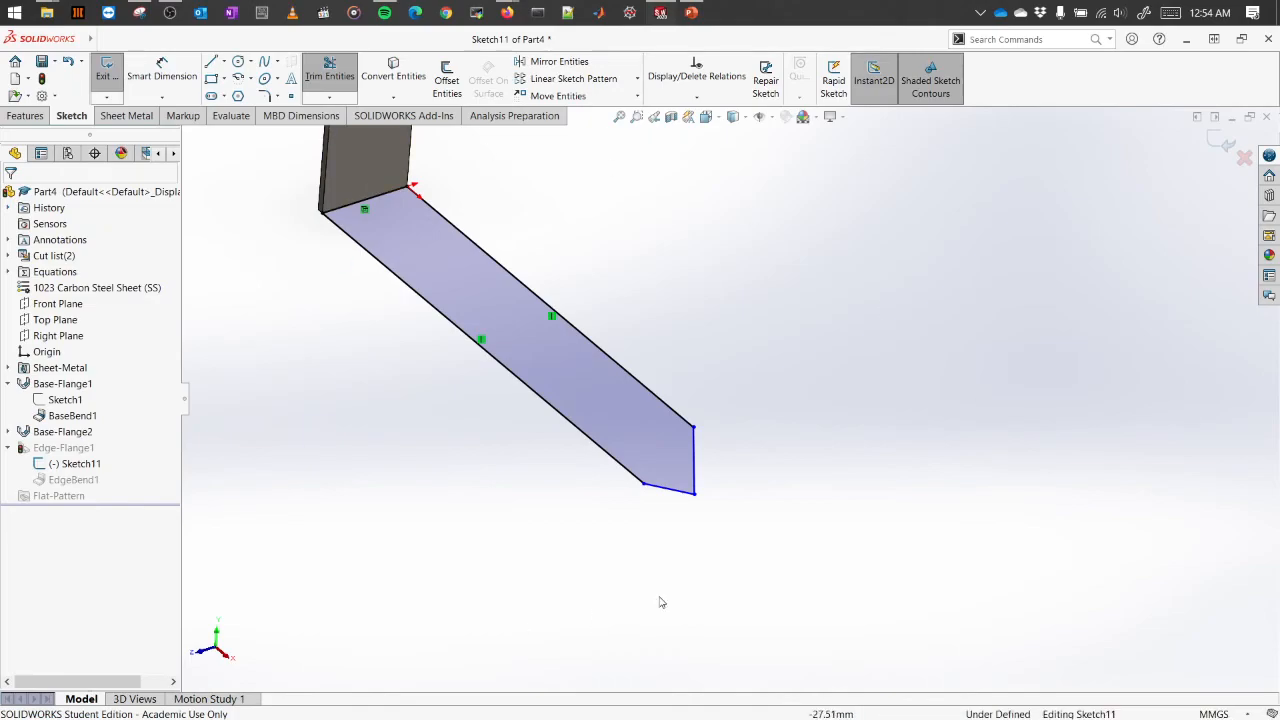
click(1218, 141)
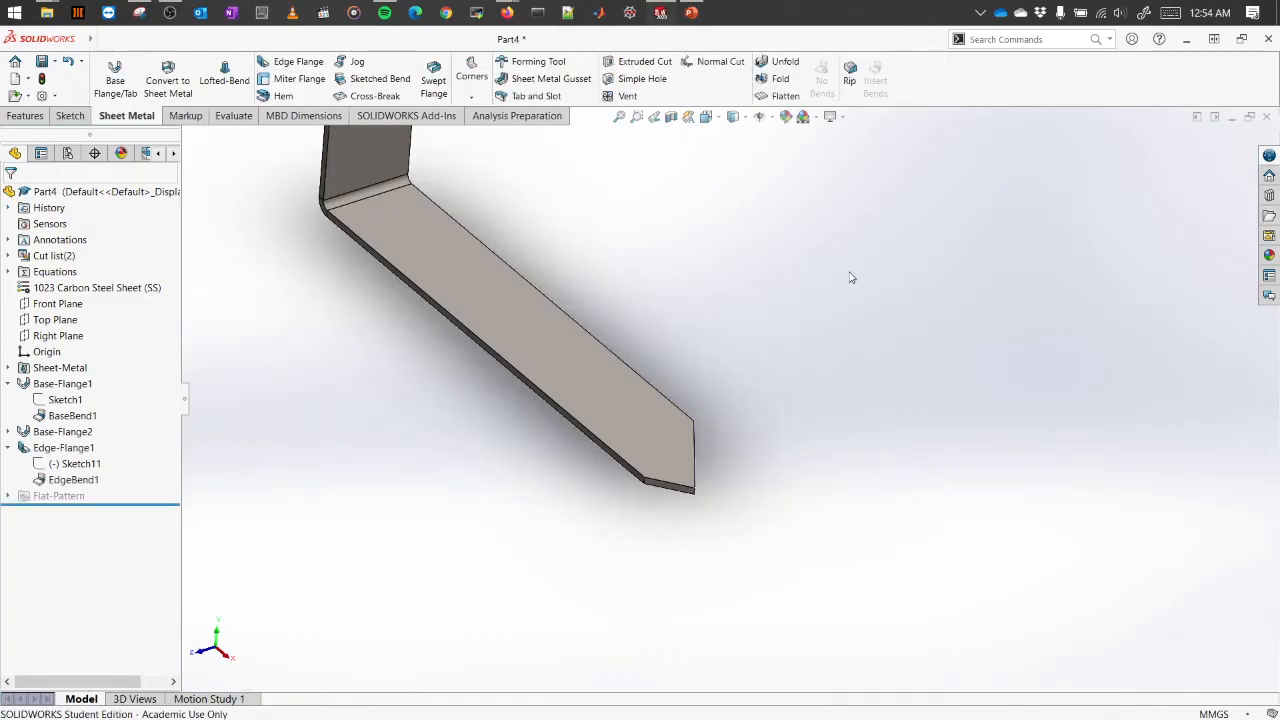
middle_drag(871, 486, 851, 440)
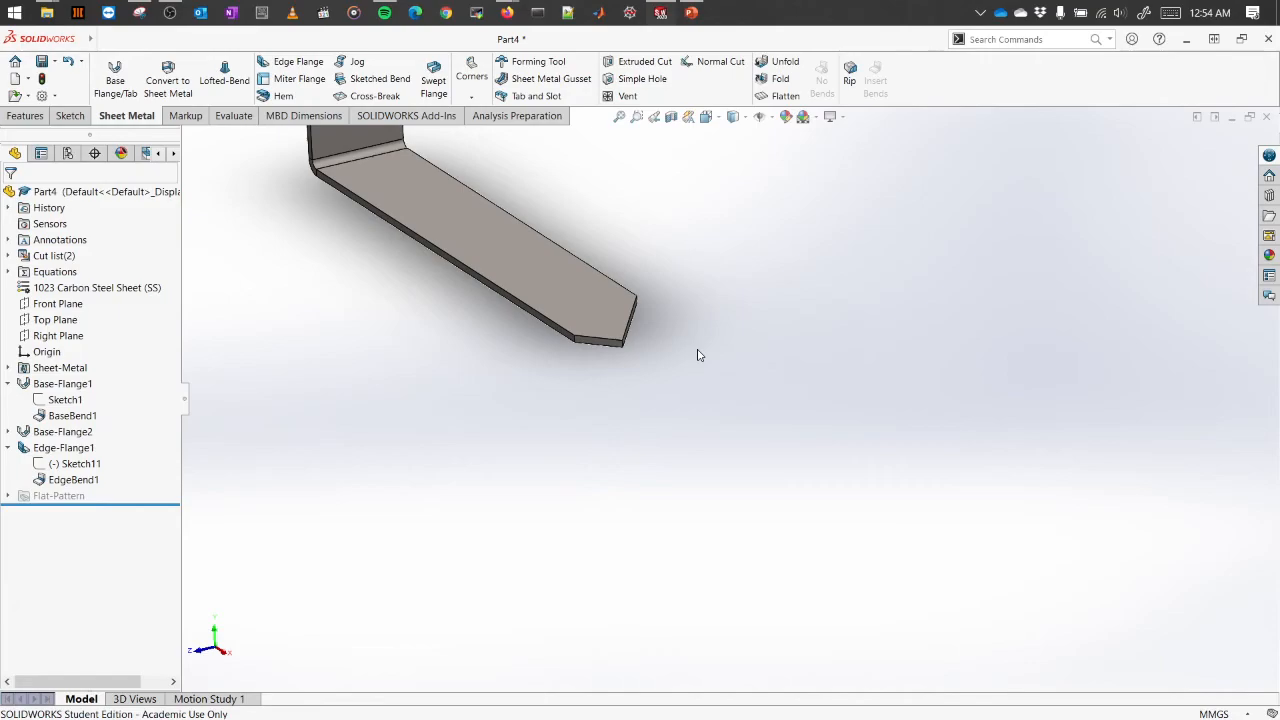
scroll(489, 371, up, 1)
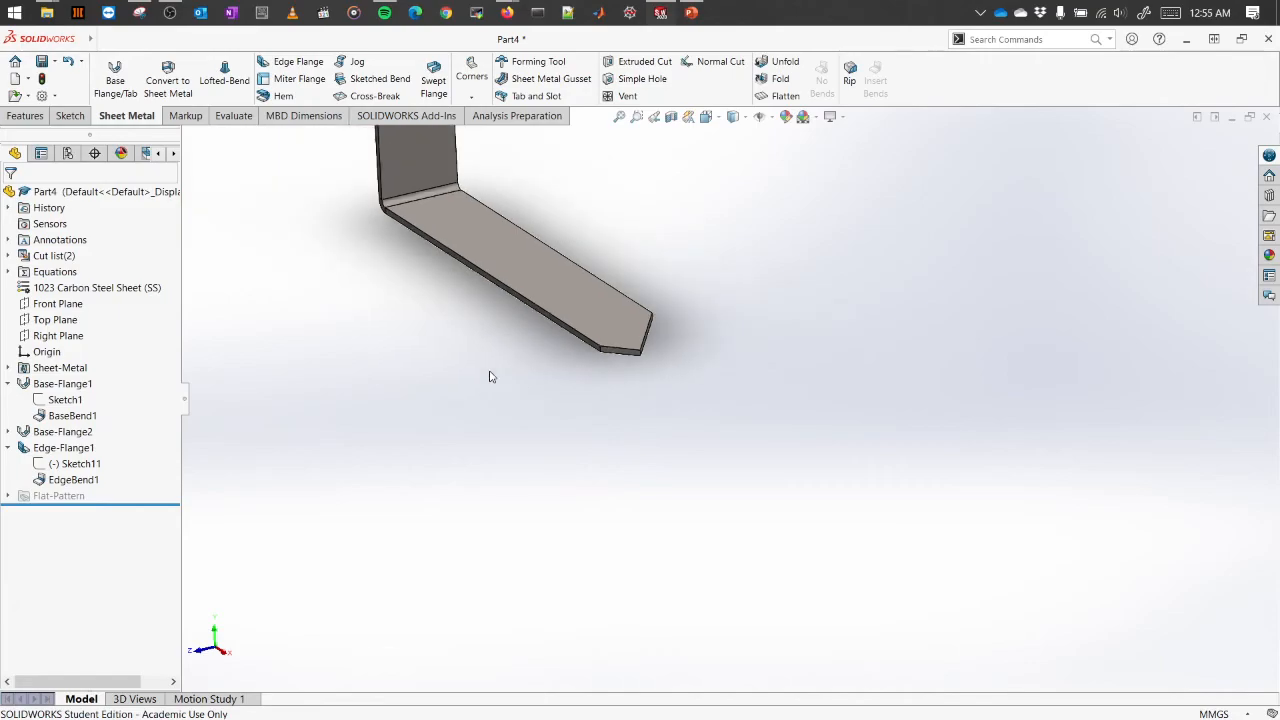
Step: Edit the edge flange to use a custom bend allowance with a K-Factor of 0.38 and apply the change
right_click(62, 449)
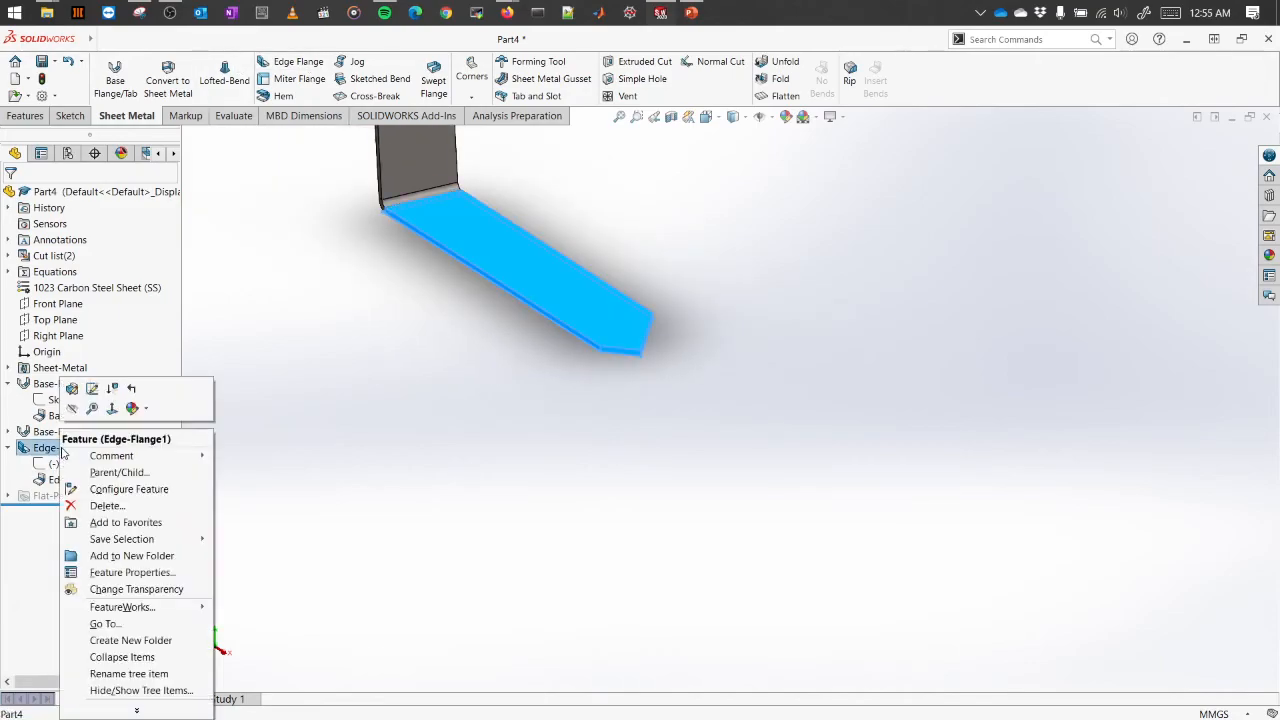
click(72, 390)
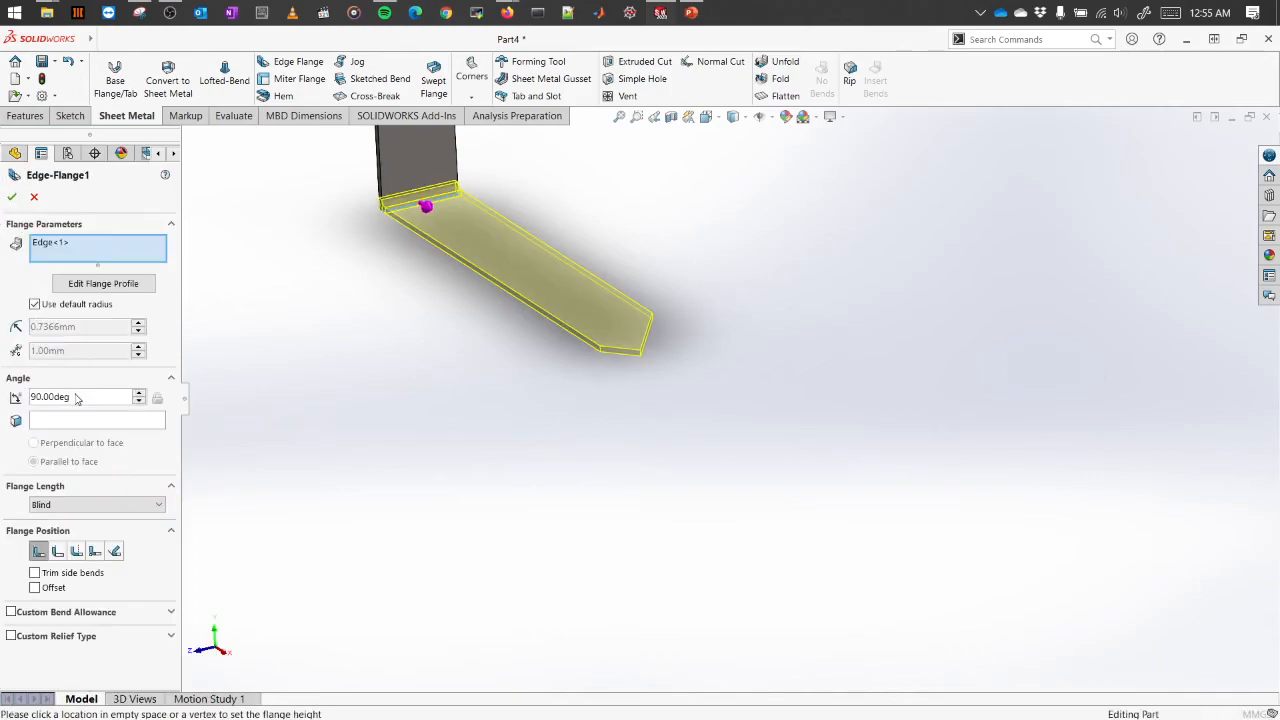
click(170, 612)
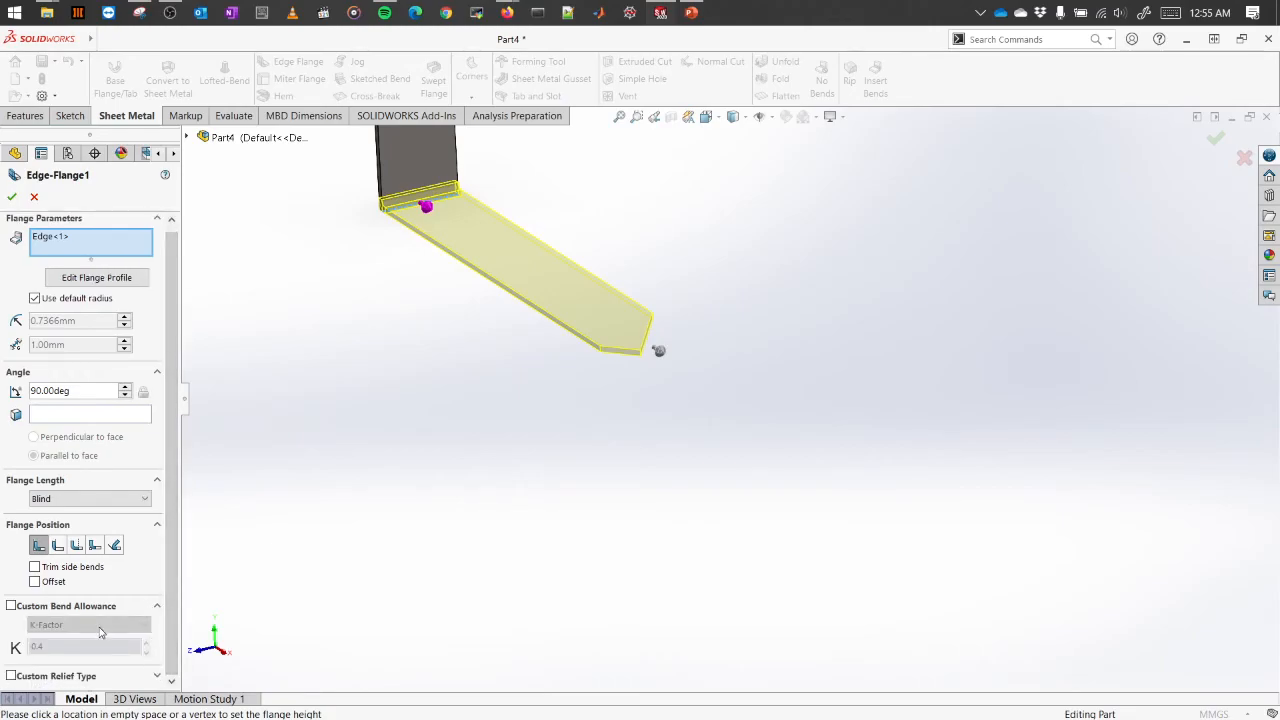
click(157, 677)
scroll(187, 591, down, 5)
scroll(173, 597, up, 2)
scroll(810, 355, up, 3)
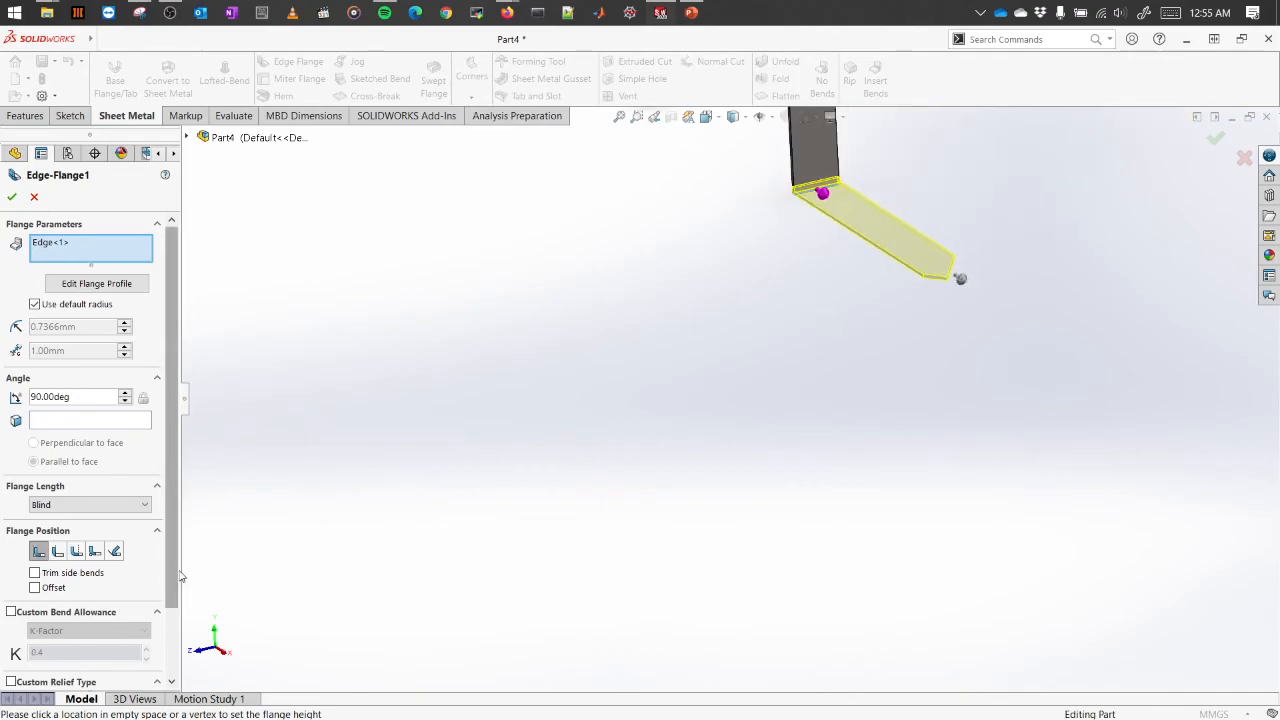
scroll(172, 580, down, 2)
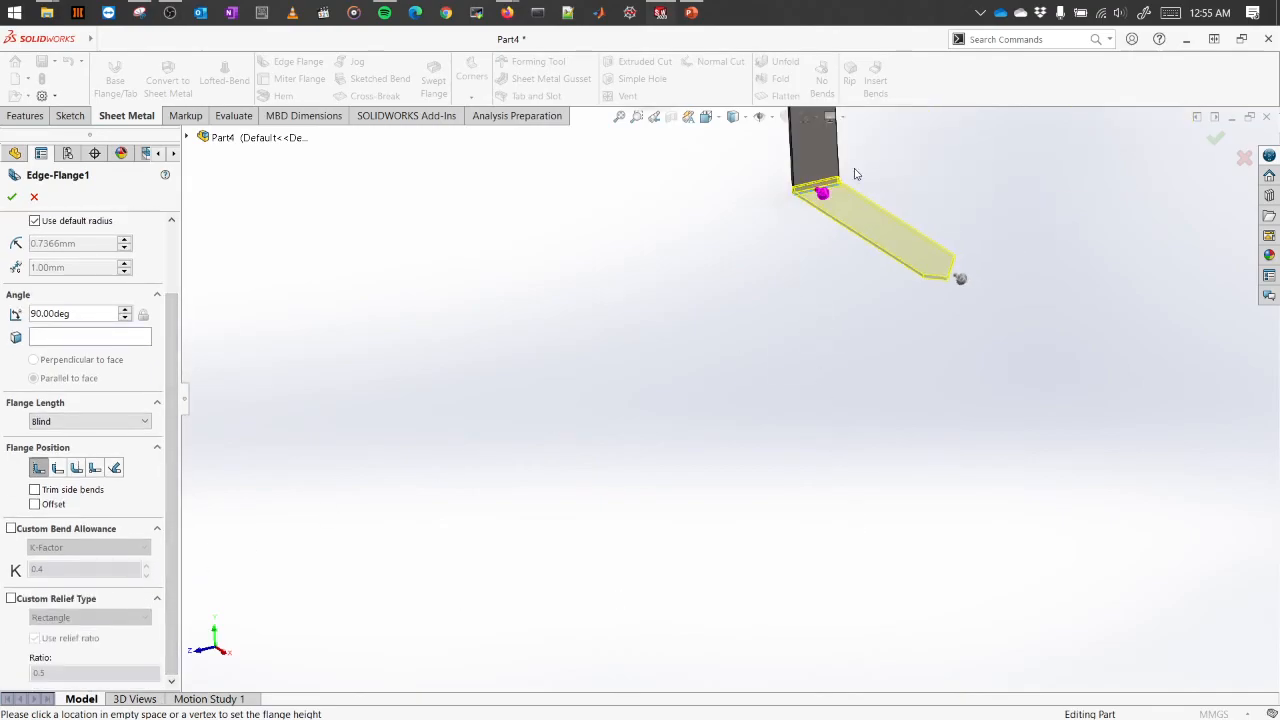
ctrl+middle_drag(884, 155, 800, 449)
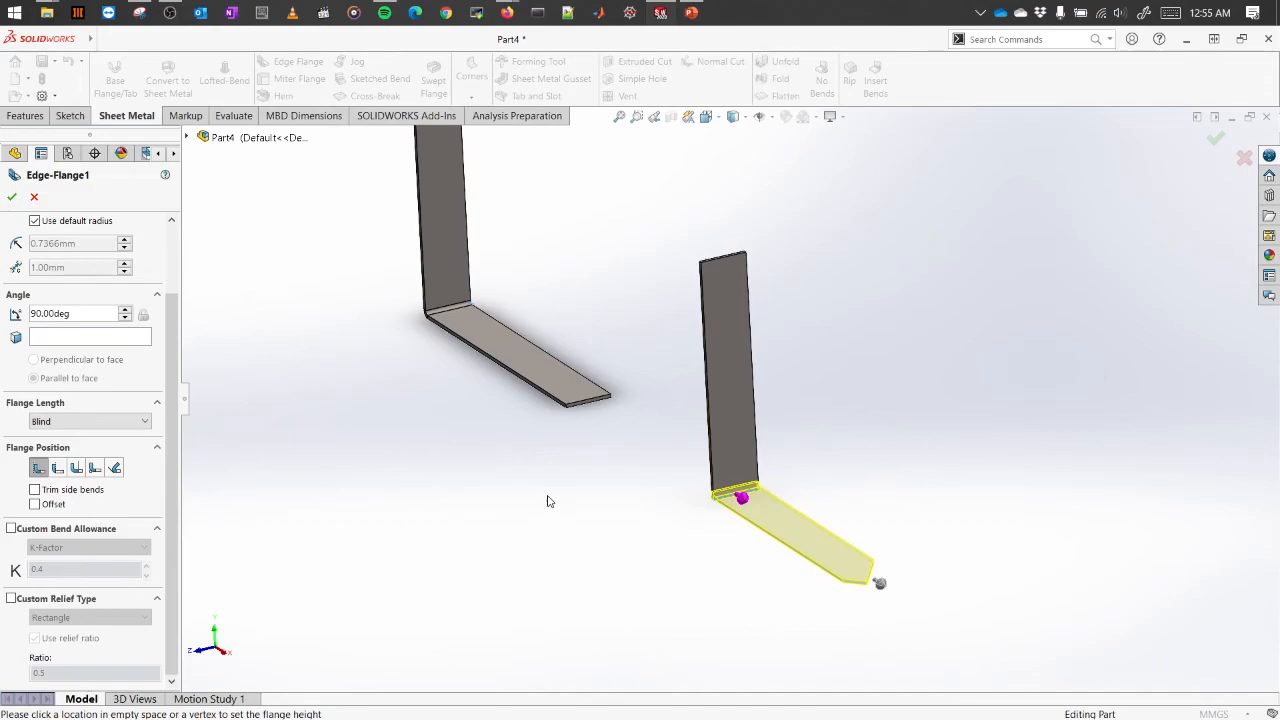
click(63, 530)
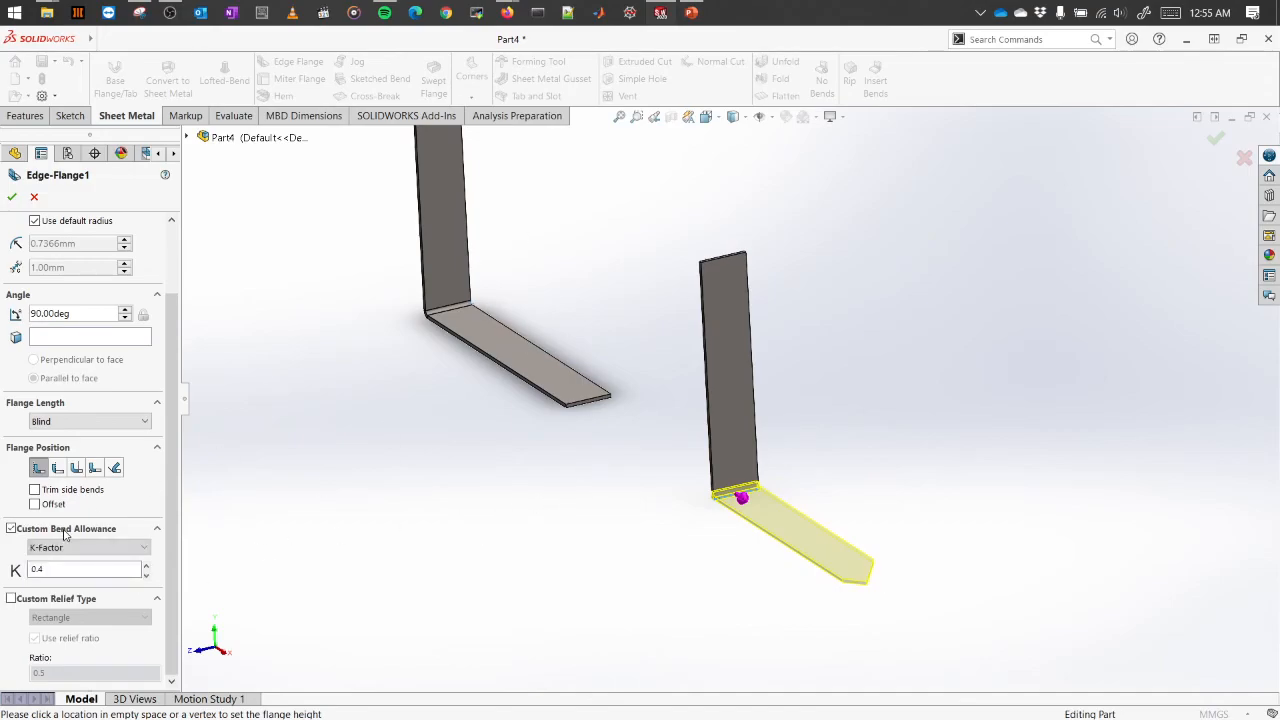
click(62, 570)
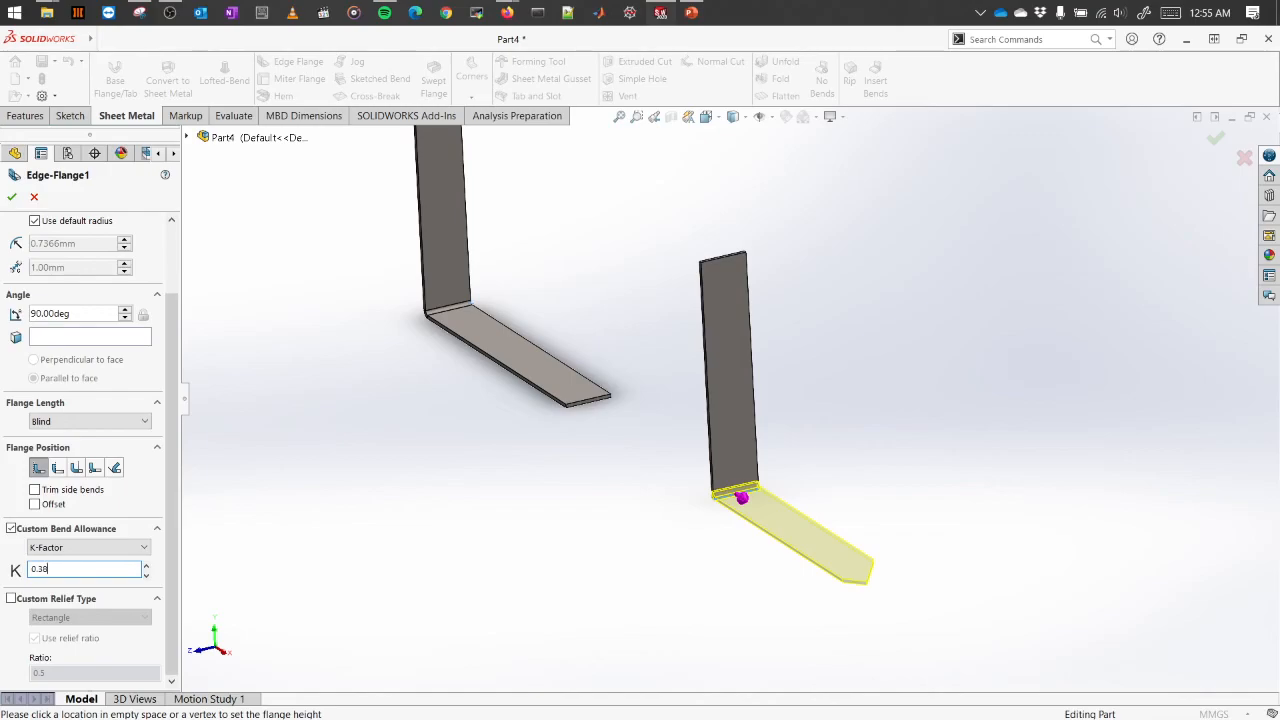
click(11, 196)
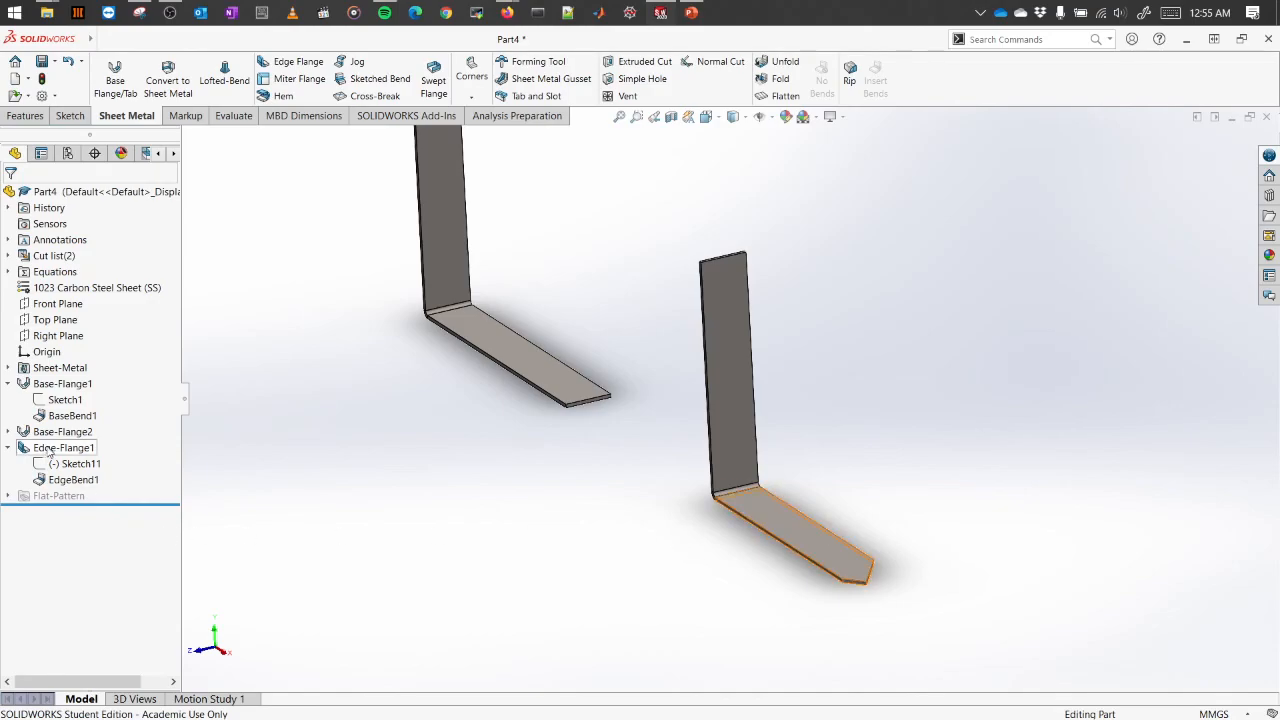
Step: Reopen the edge flange's settings and review the available custom bend allowance types, keeping K-Factor
right_click(48, 452)
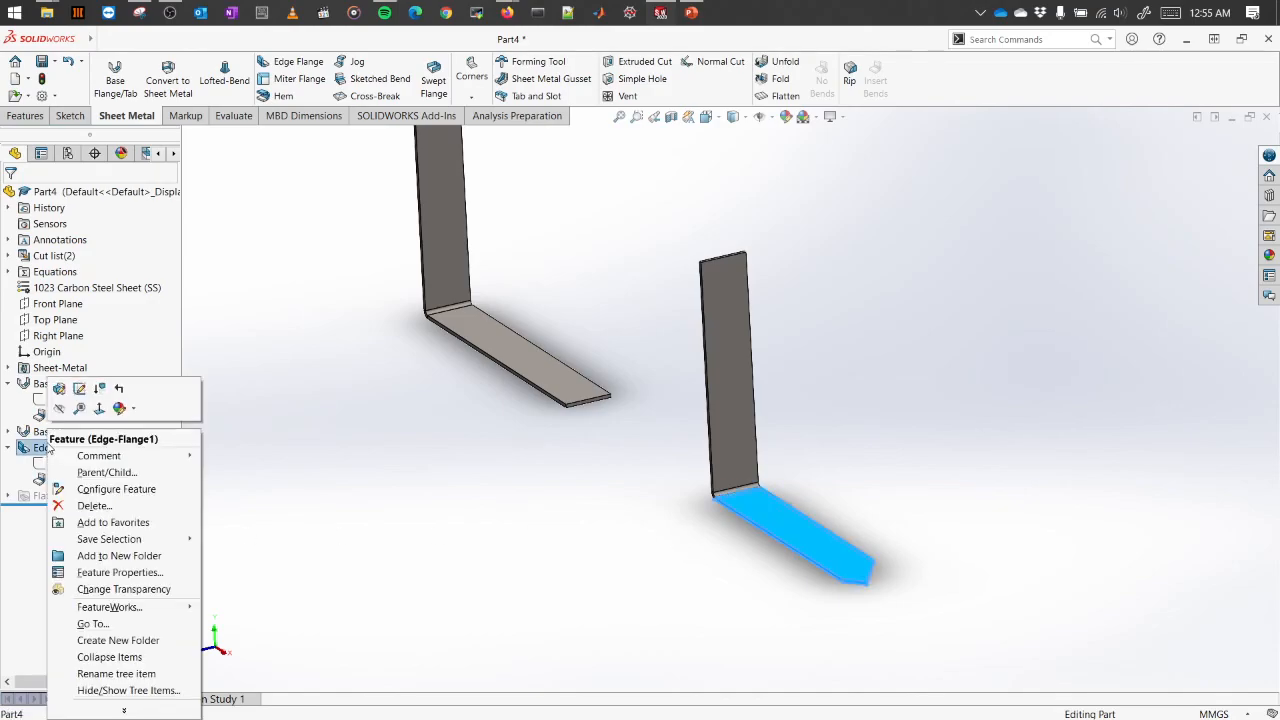
click(64, 392)
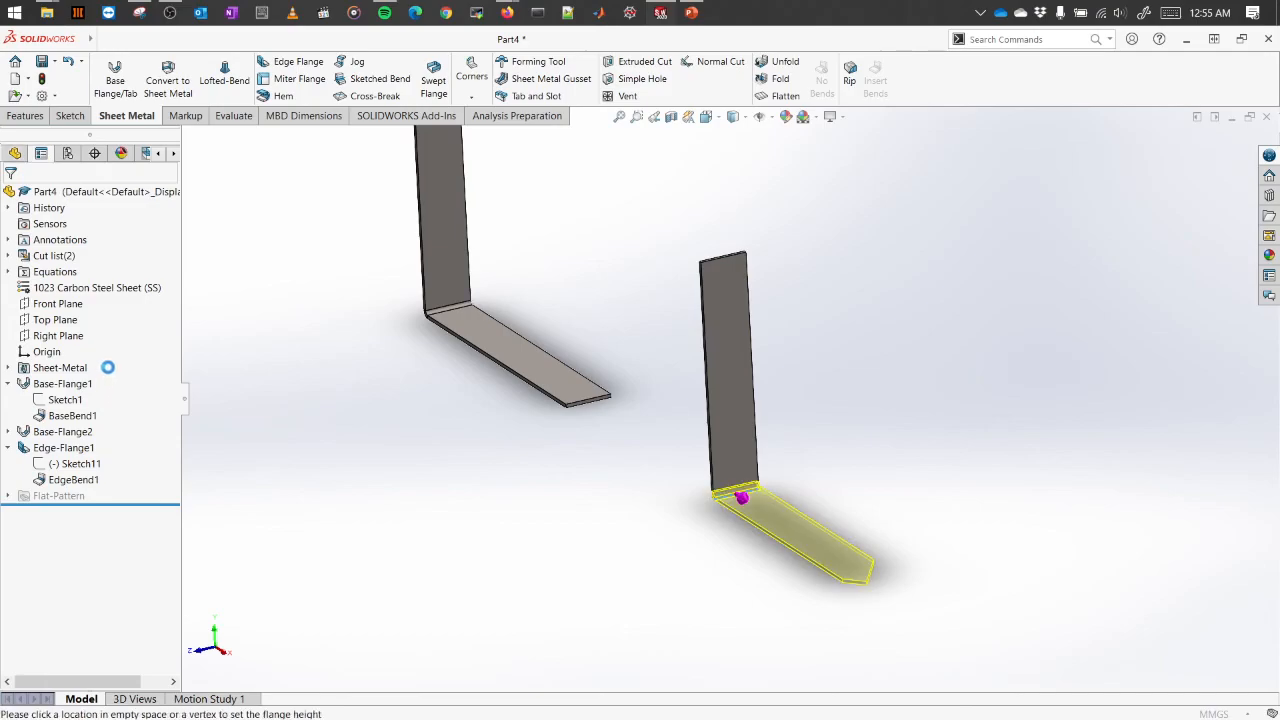
scroll(178, 333, down, 1)
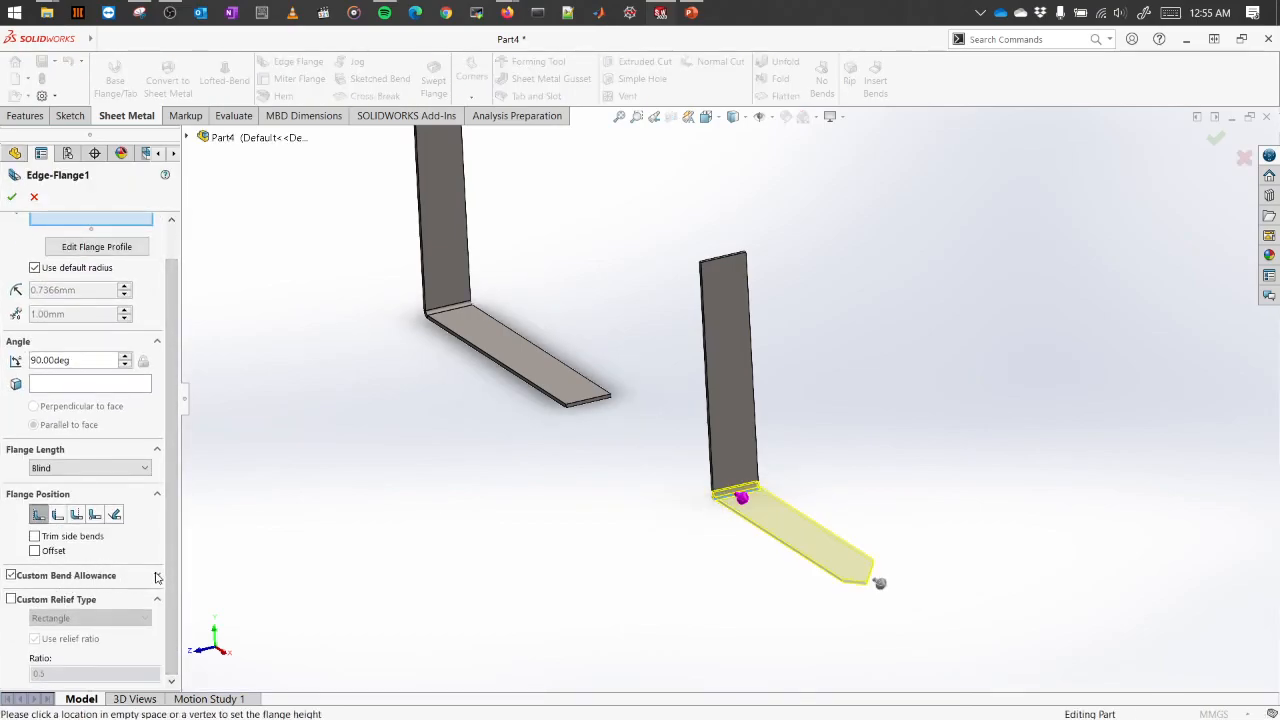
click(157, 576)
scroll(170, 560, down, 1)
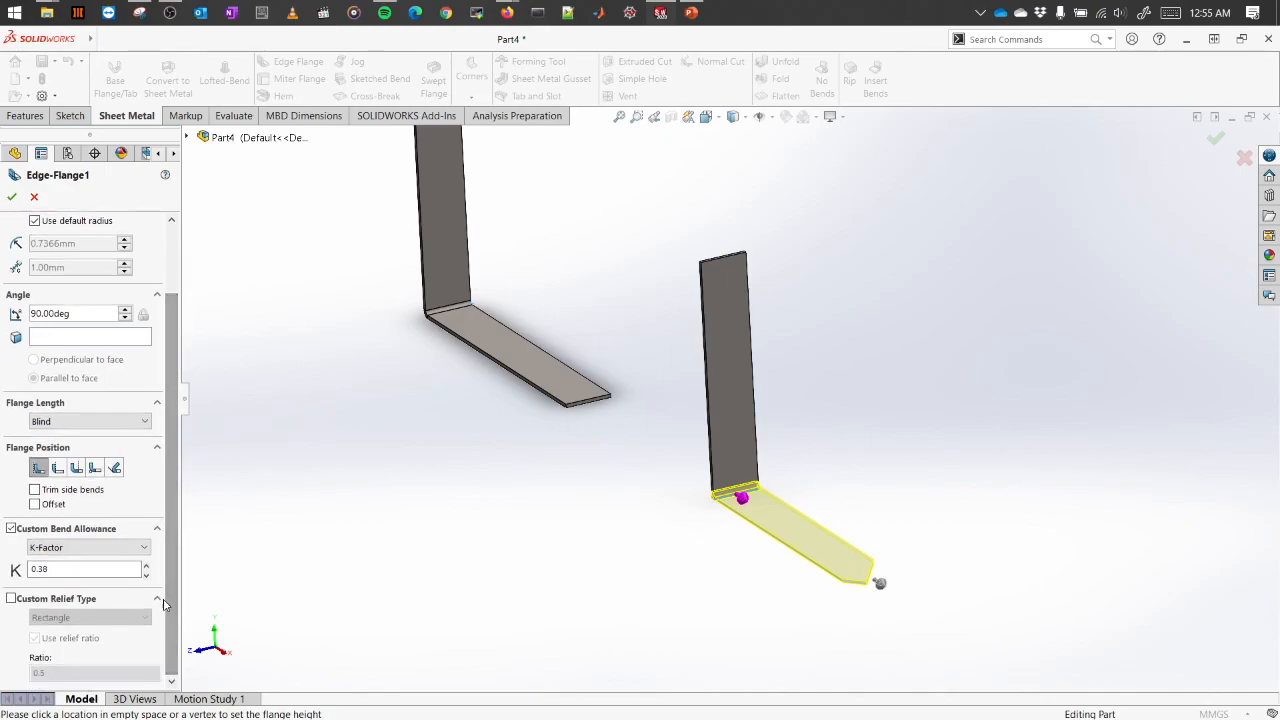
click(141, 548)
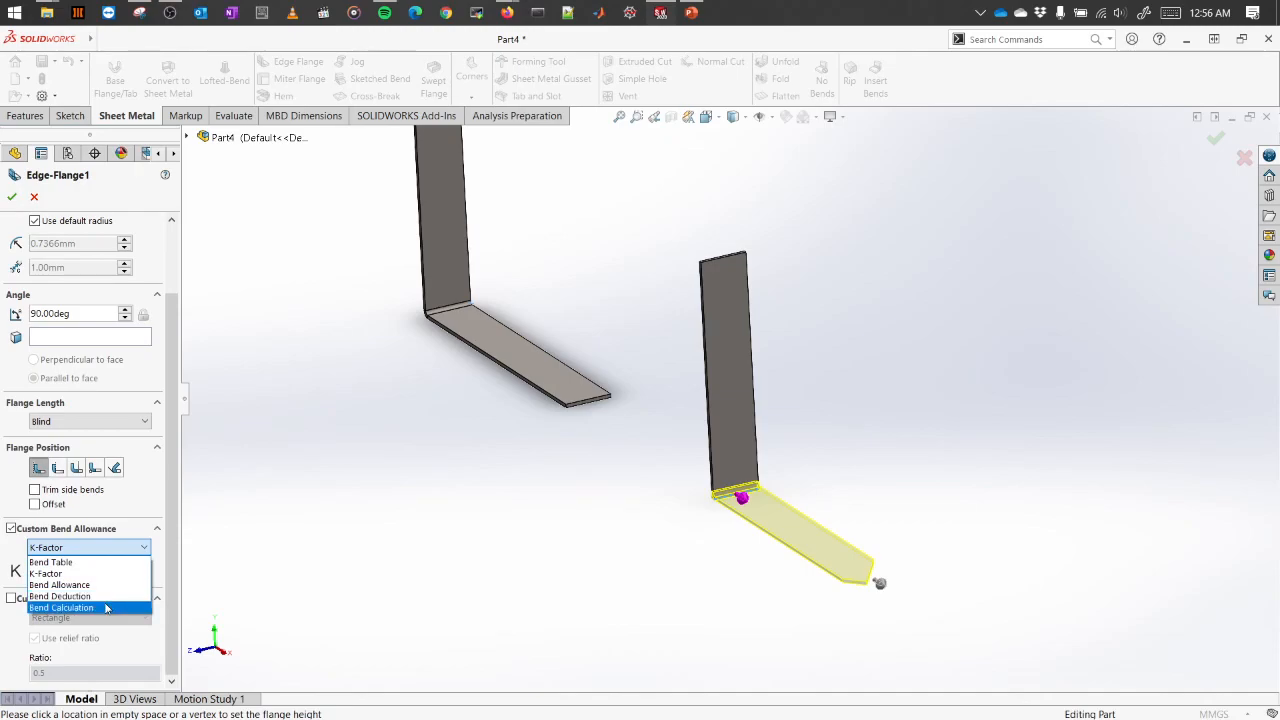
click(138, 514)
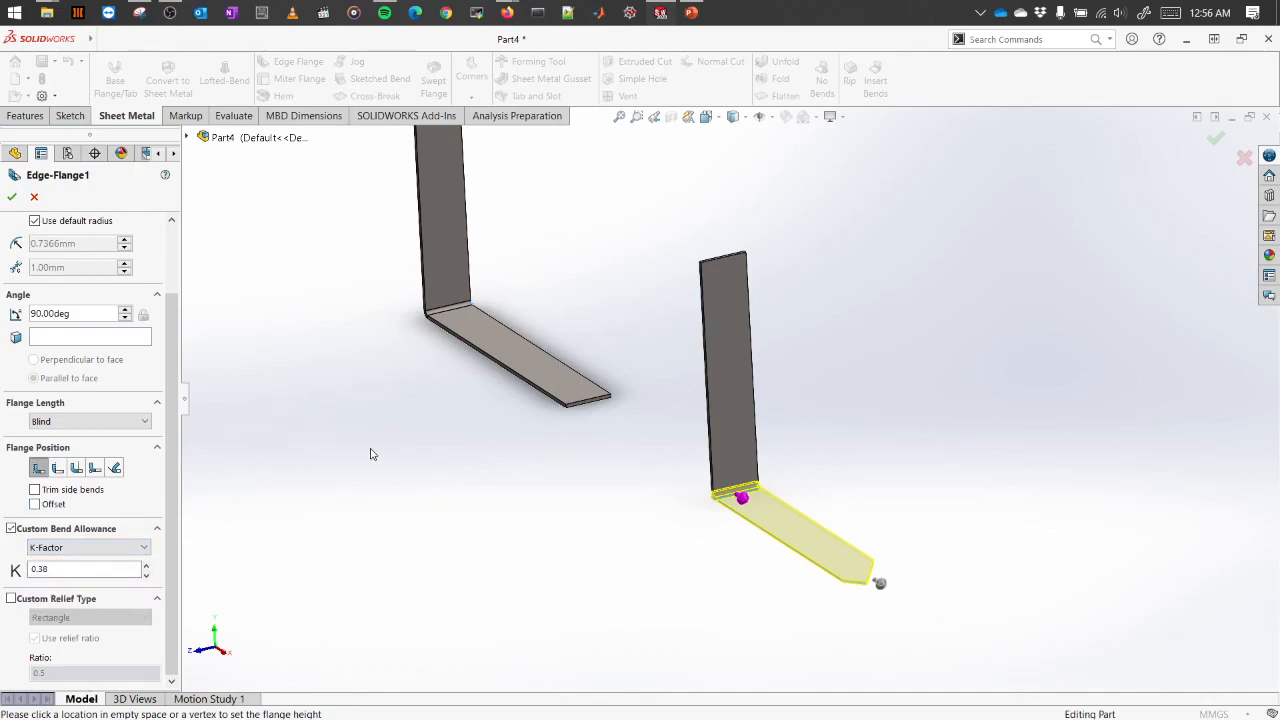